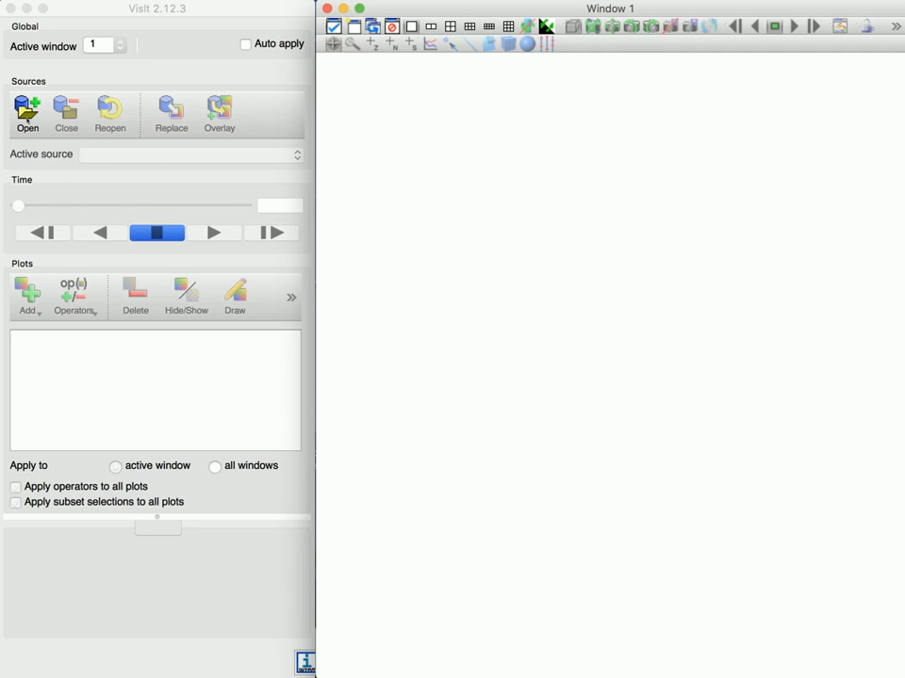
Start opening a data source and browse to Desktop/IB2d/matIB2d/Examples/Example_Skeleton/viz_IB2d
{"action": "left_click", "coordinate": [27, 111]}
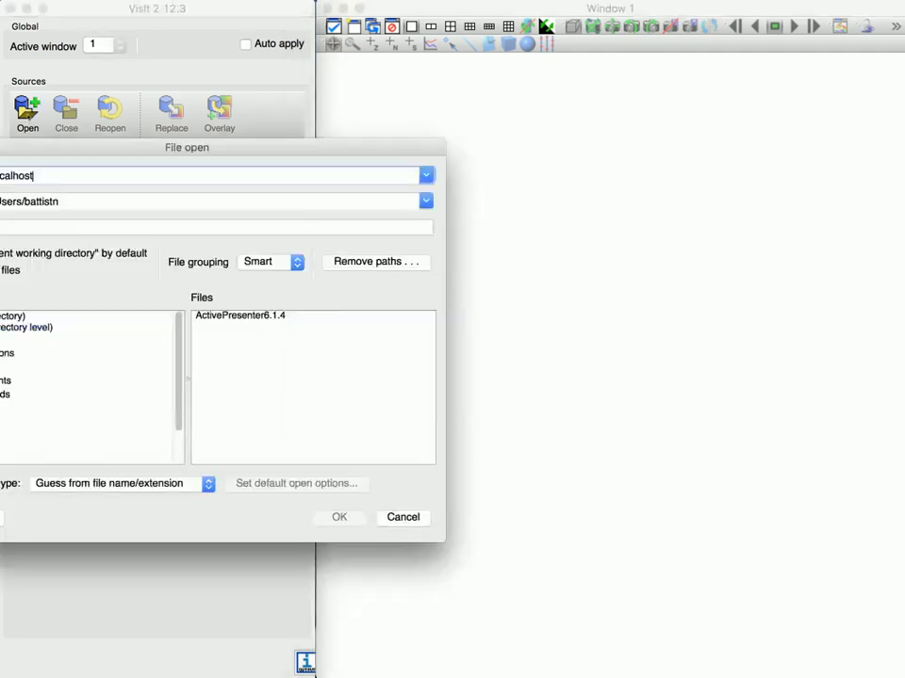
{"action": "left_click_drag", "start_coordinate": [99, 148], "coordinate": [201, 145]}
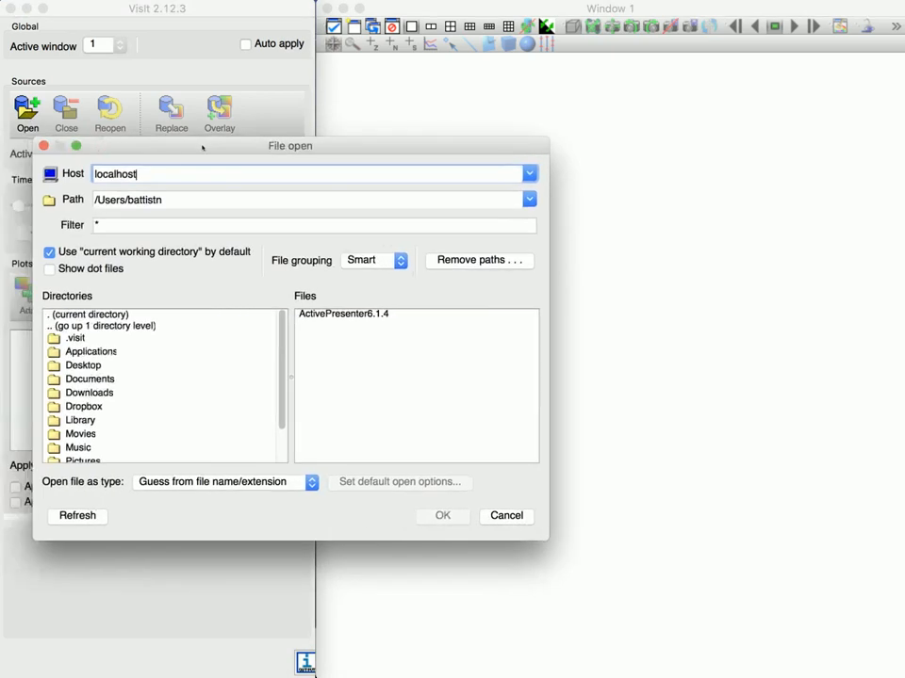
{"action": "left_click", "coordinate": [202, 200]}
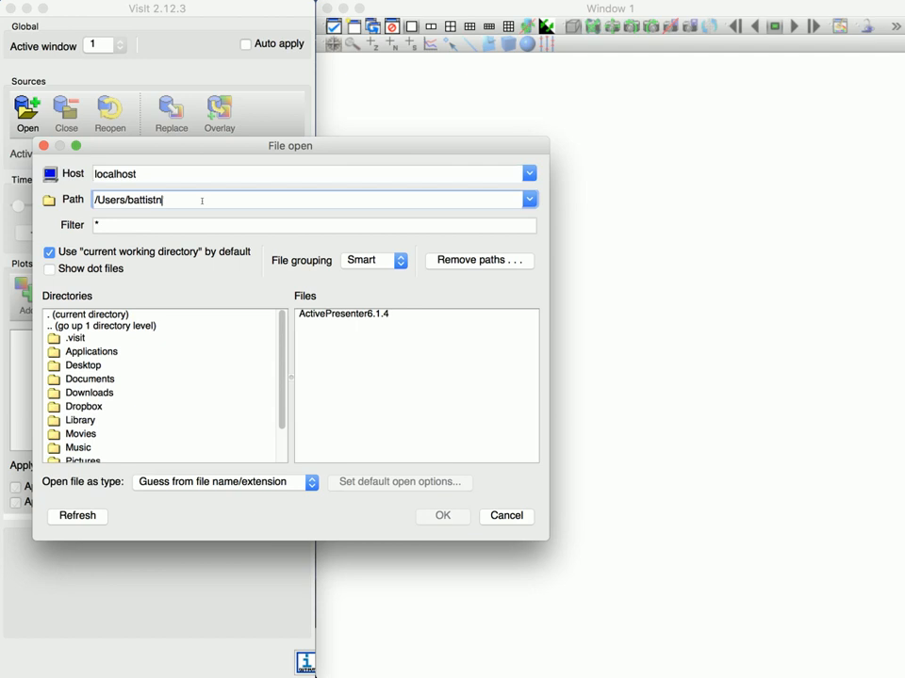
{"action": "double_click", "coordinate": [133, 366]}
{"action": "scroll", "coordinate": [132, 363], "scroll_direction": "down", "scroll_amount": 1}
{"action": "double_click", "coordinate": [130, 435]}
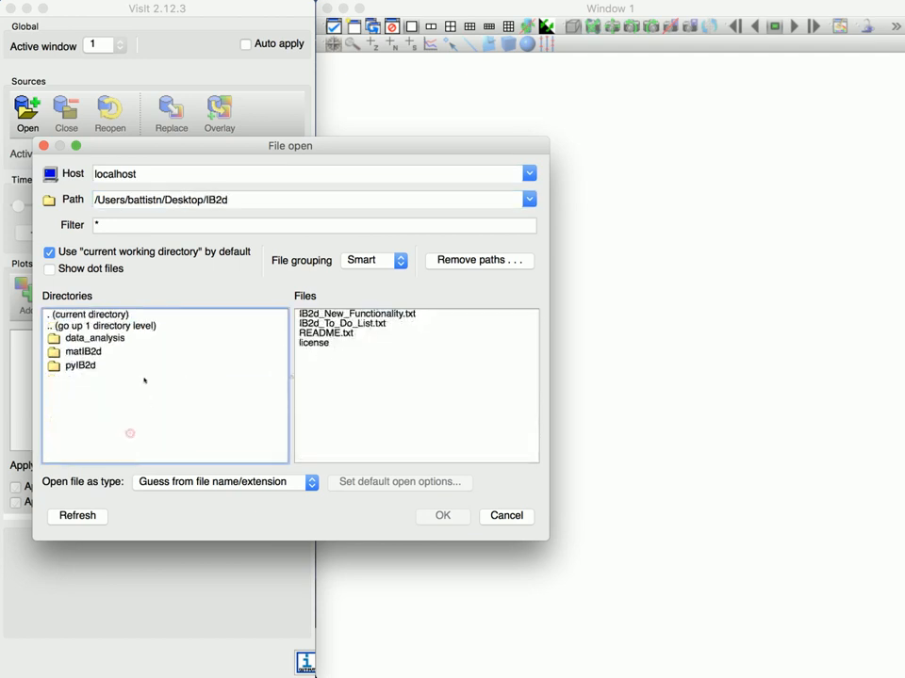
{"action": "double_click", "coordinate": [111, 353]}
{"action": "double_click", "coordinate": [126, 338]}
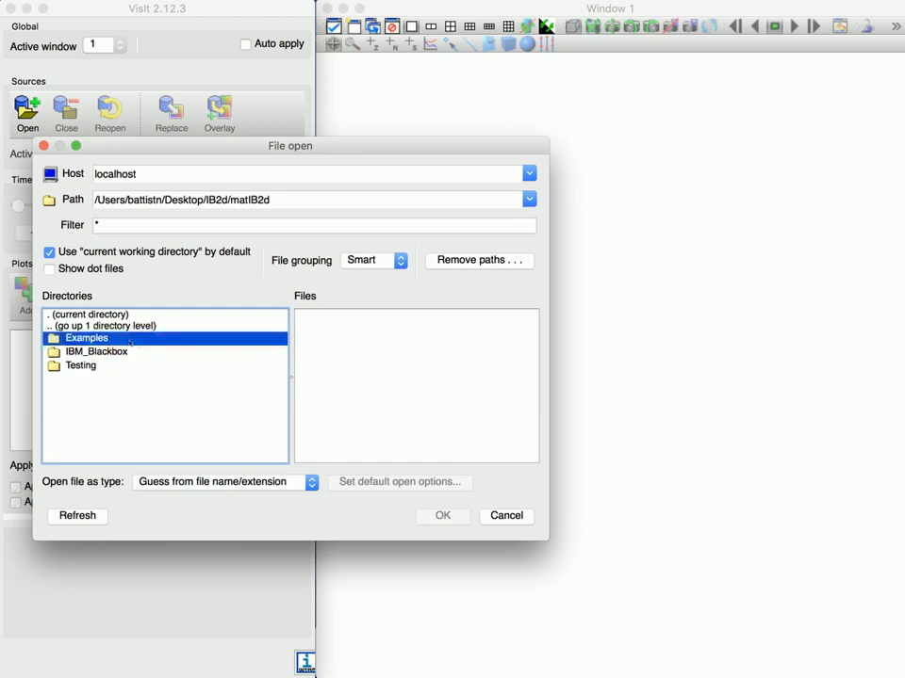
{"action": "scroll", "coordinate": [132, 435], "scroll_direction": "down", "scroll_amount": 10}
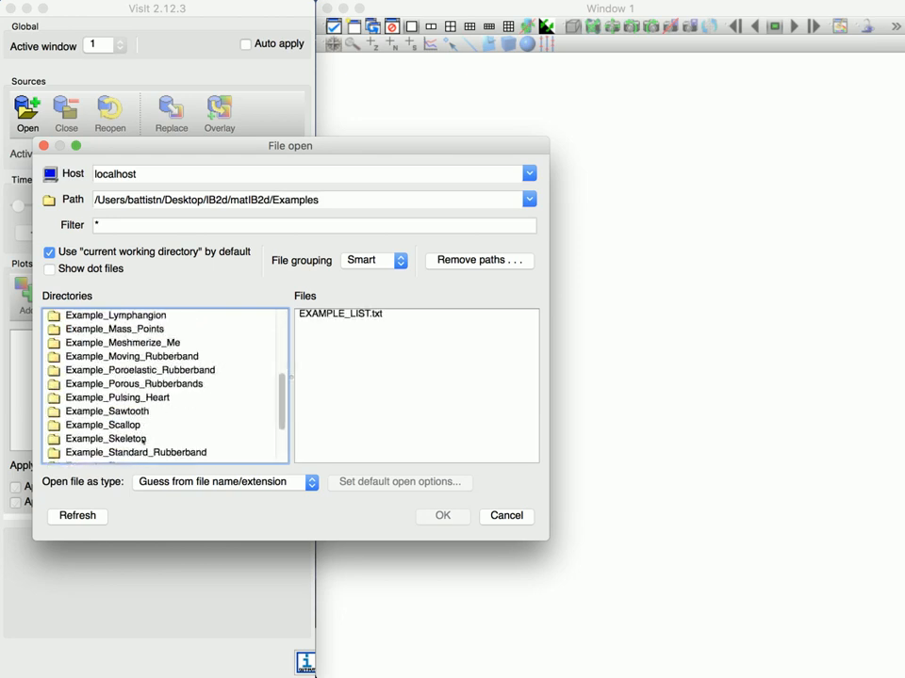
{"action": "double_click", "coordinate": [132, 439]}
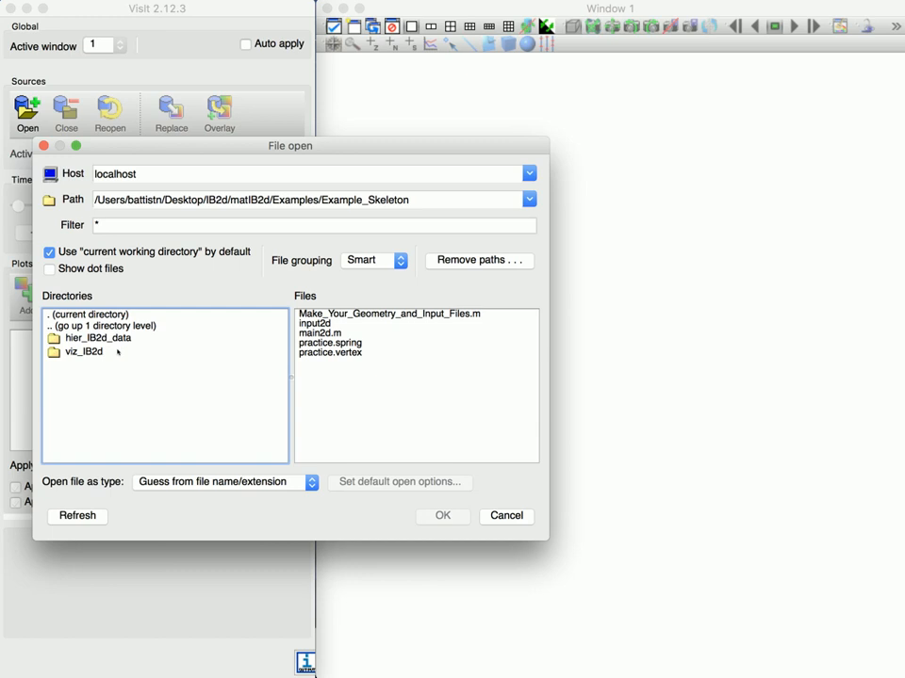
{"action": "double_click", "coordinate": [118, 352]}
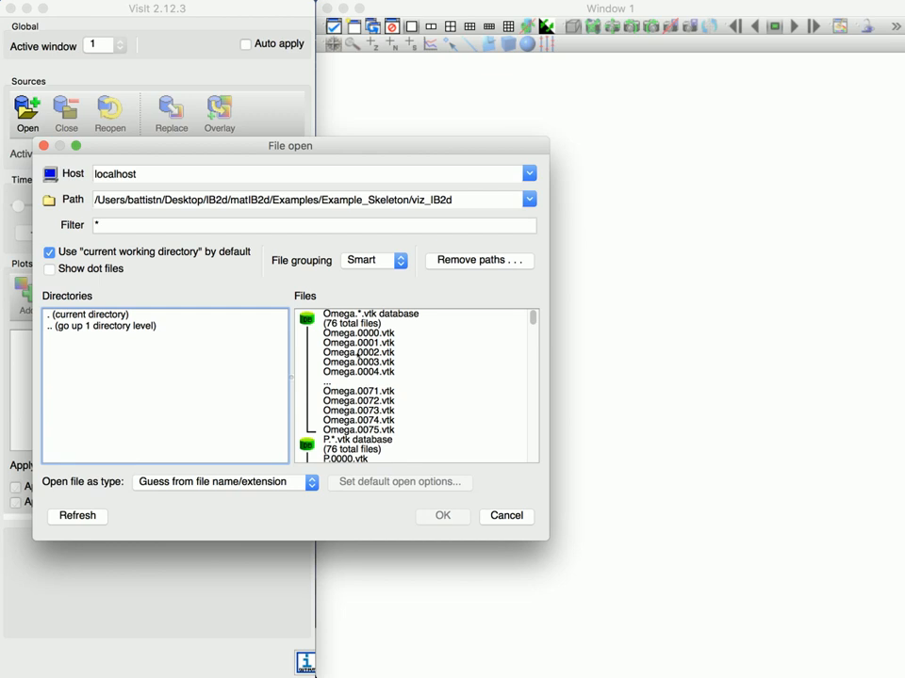
Look through the VTK databases in the viz_IB2d folder, comparing the Eulerian data with the lagPtsConnect and lagsPts point databases
{"action": "left_click", "coordinate": [358, 354]}
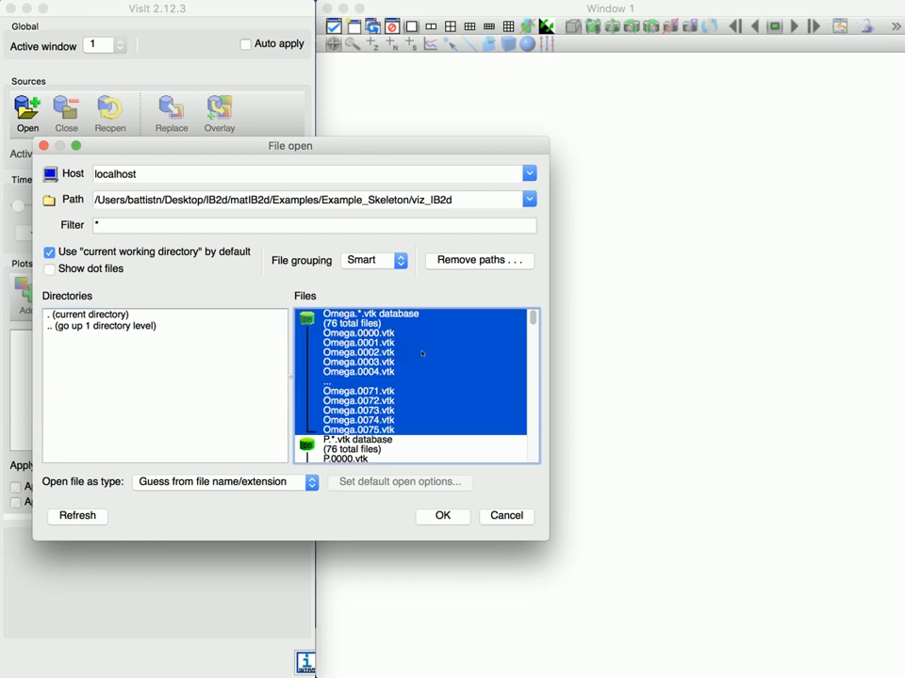
{"action": "scroll", "coordinate": [422, 354], "scroll_direction": "down", "scroll_amount": 5}
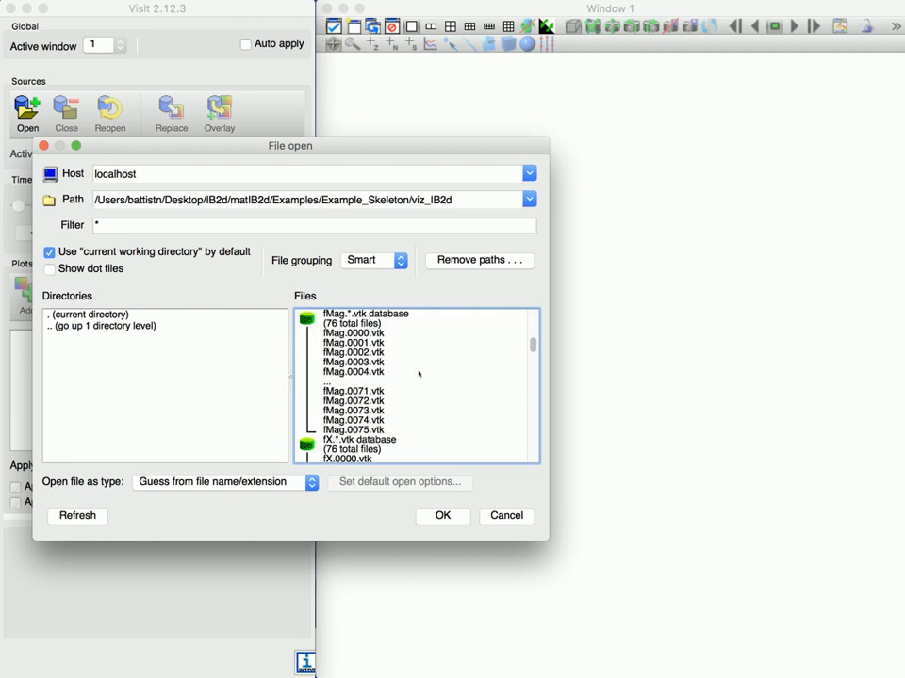
{"action": "scroll", "coordinate": [418, 374], "scroll_direction": "up", "scroll_amount": 3}
{"action": "left_click", "coordinate": [419, 374]}
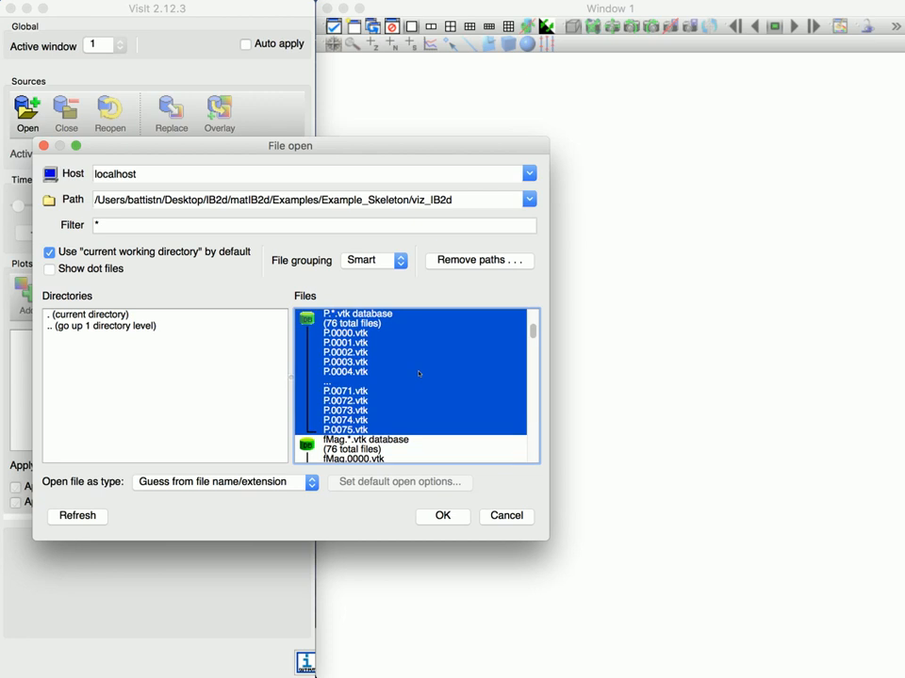
{"action": "scroll", "coordinate": [419, 374], "scroll_direction": "down", "scroll_amount": 5}
{"action": "scroll", "coordinate": [418, 374], "scroll_direction": "down", "scroll_amount": 5}
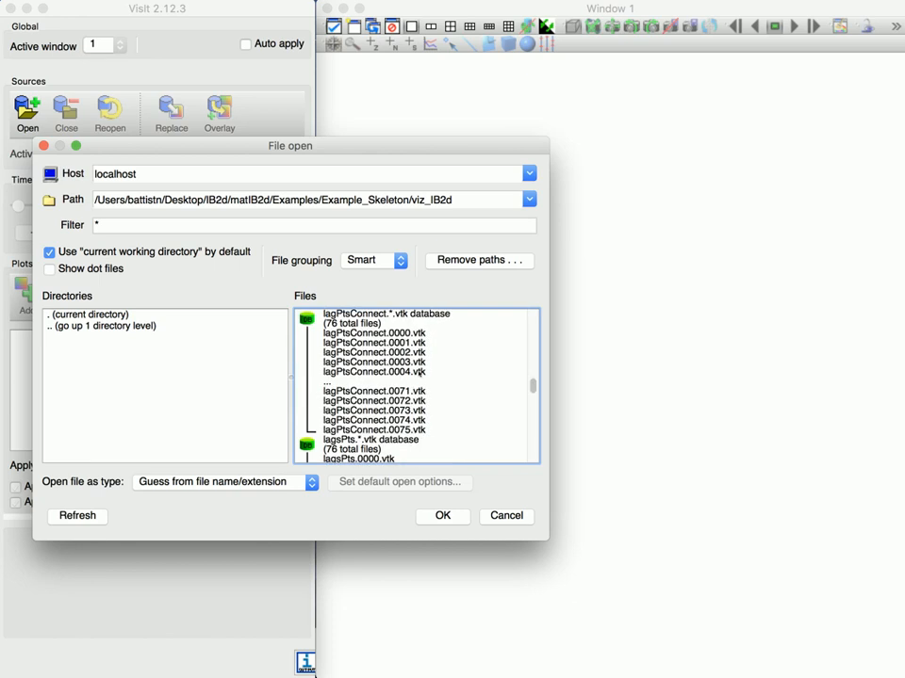
{"action": "scroll", "coordinate": [418, 374], "scroll_direction": "down", "scroll_amount": 3}
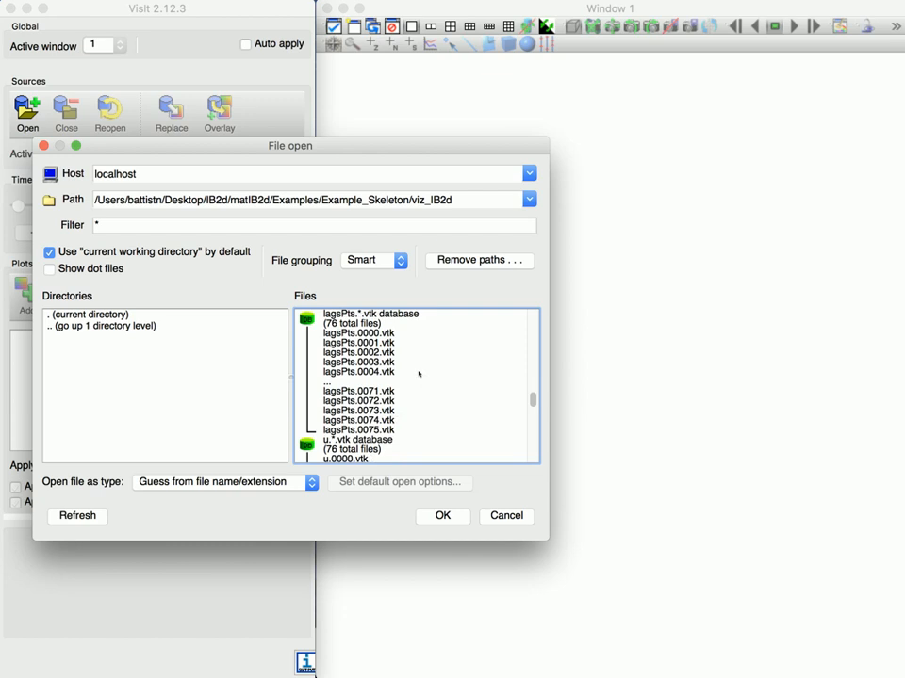
{"action": "scroll", "coordinate": [418, 374], "scroll_direction": "up", "scroll_amount": 3}
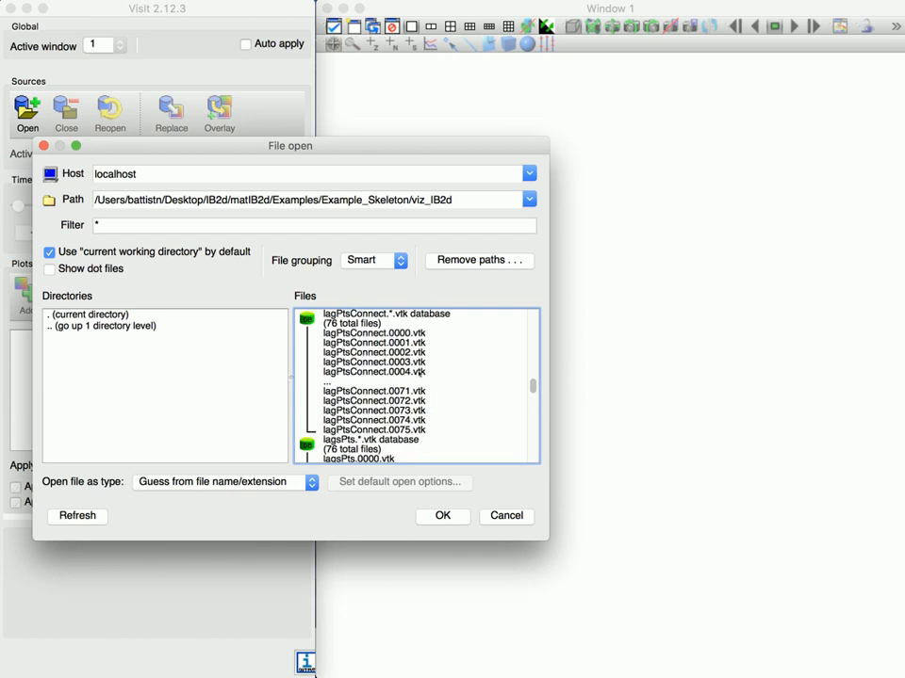
{"action": "scroll", "coordinate": [418, 374], "scroll_direction": "down", "scroll_amount": 3}
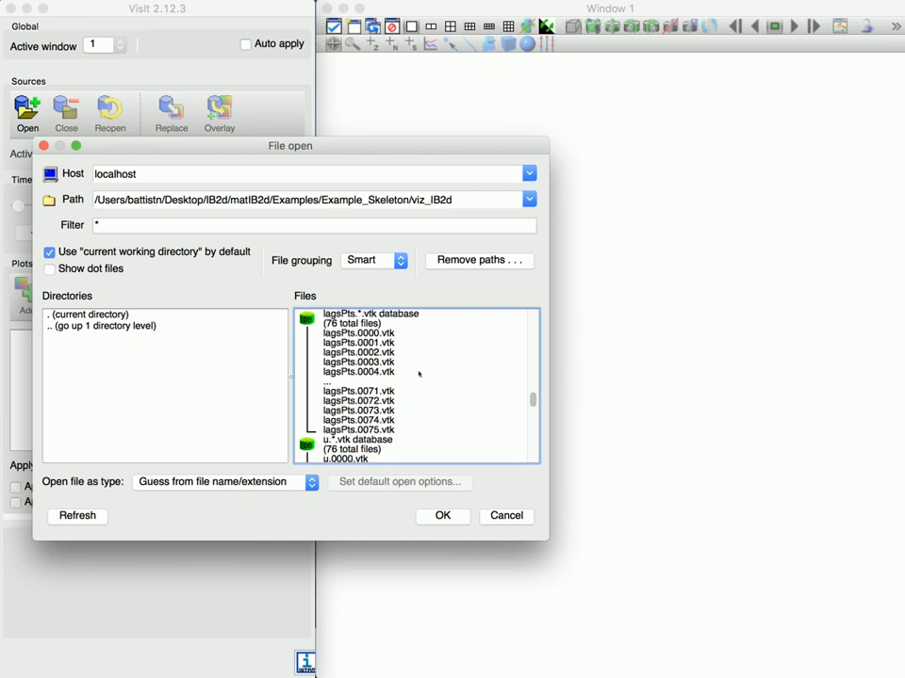
{"action": "left_click", "coordinate": [389, 374]}
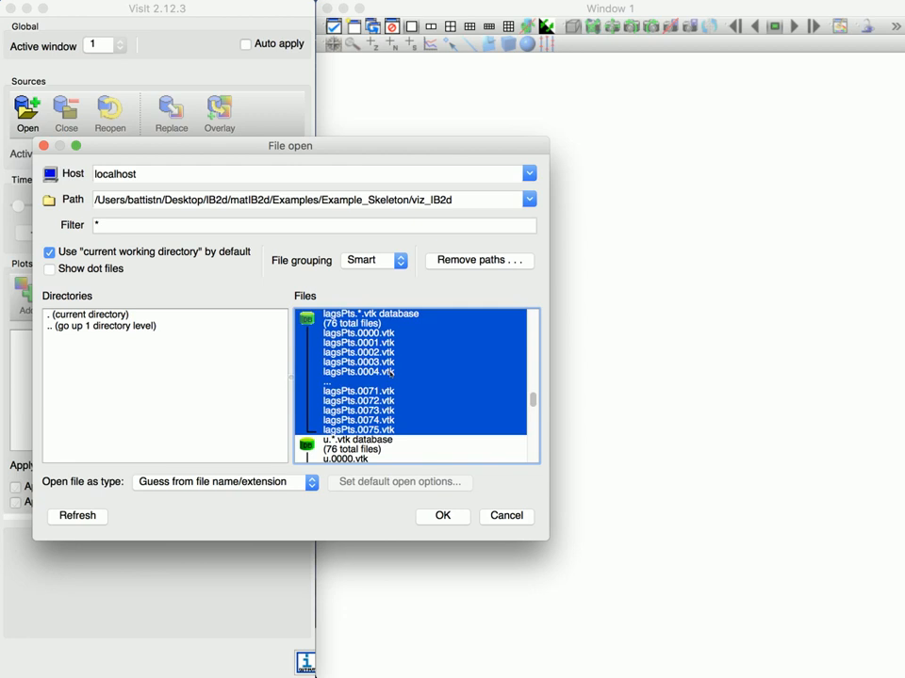
{"action": "scroll", "coordinate": [389, 374], "scroll_direction": "up", "scroll_amount": 3}
{"action": "left_click", "coordinate": [389, 374]}
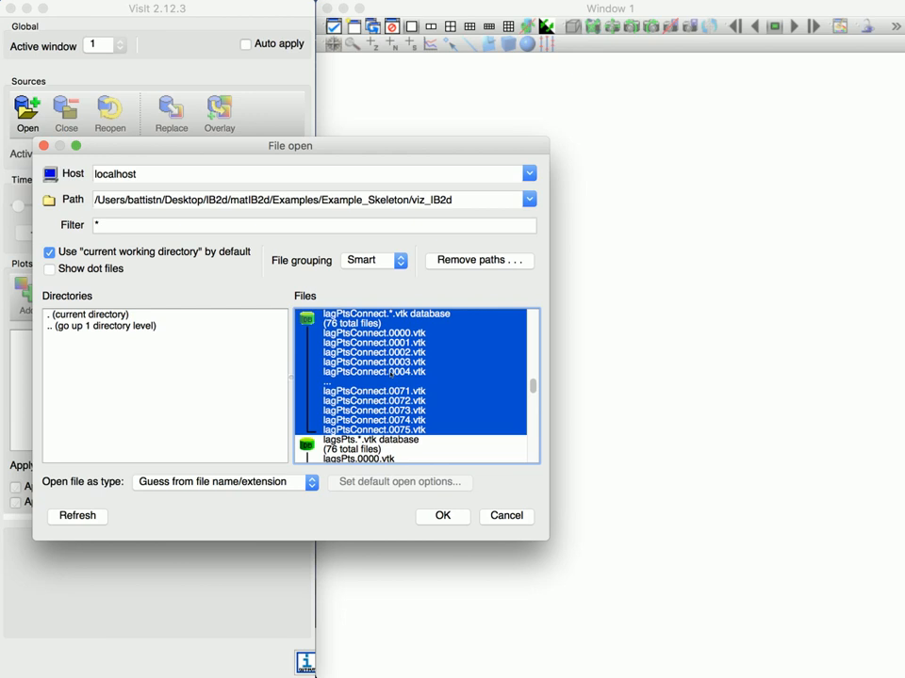
Open the lagsPts.*.vtk database as the active source
{"action": "scroll", "coordinate": [391, 374], "scroll_direction": "down", "scroll_amount": 3}
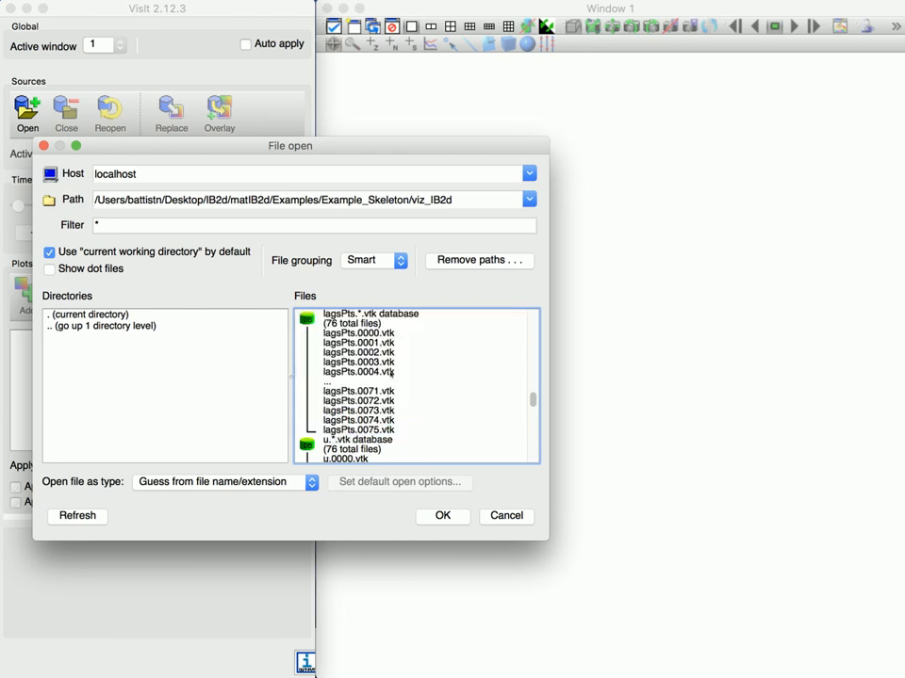
{"action": "left_click", "coordinate": [391, 374]}
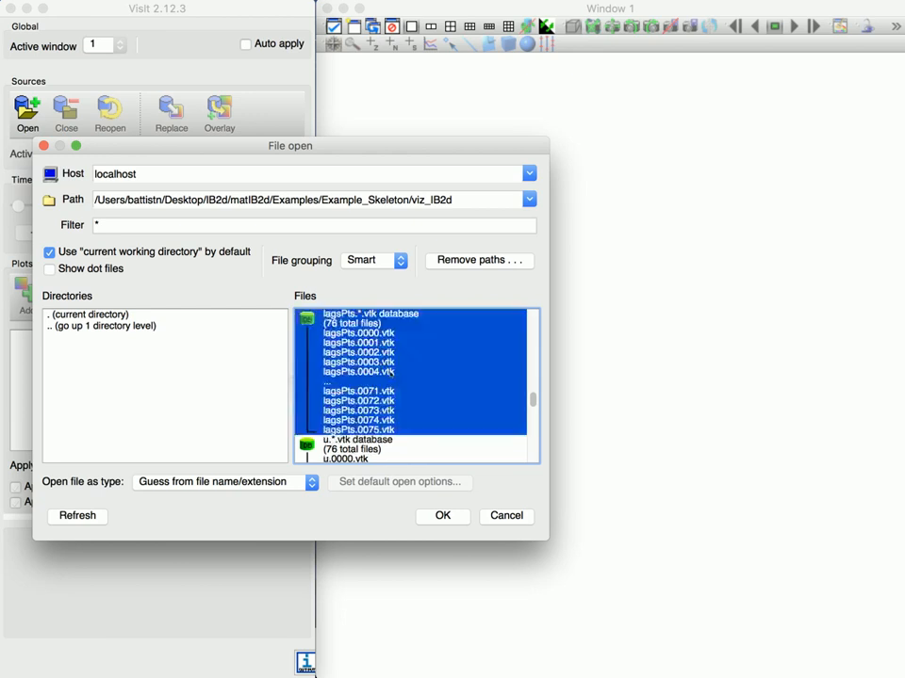
{"action": "left_click", "coordinate": [443, 516]}
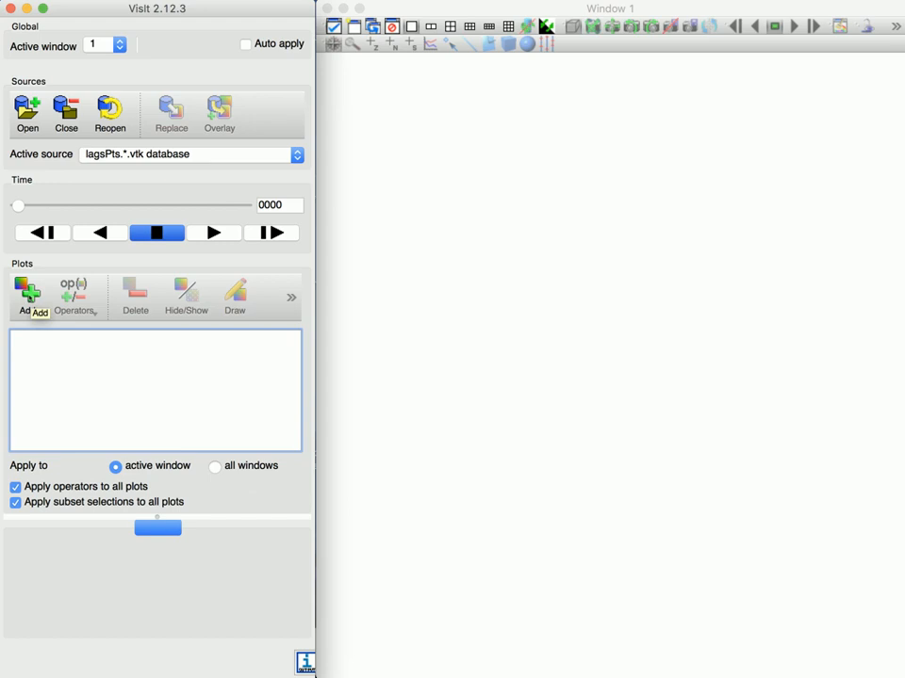
Add a Mesh plot of the mesh variable from the lagsPts database and draw it
{"action": "left_click", "coordinate": [28, 296]}
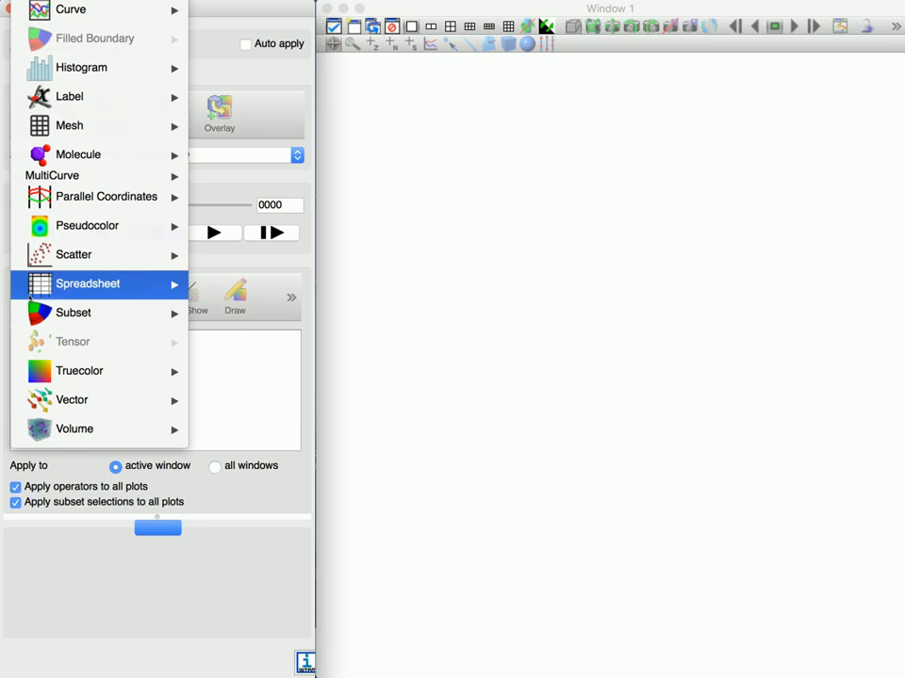
{"action": "mouse_move", "coordinate": [101, 131]}
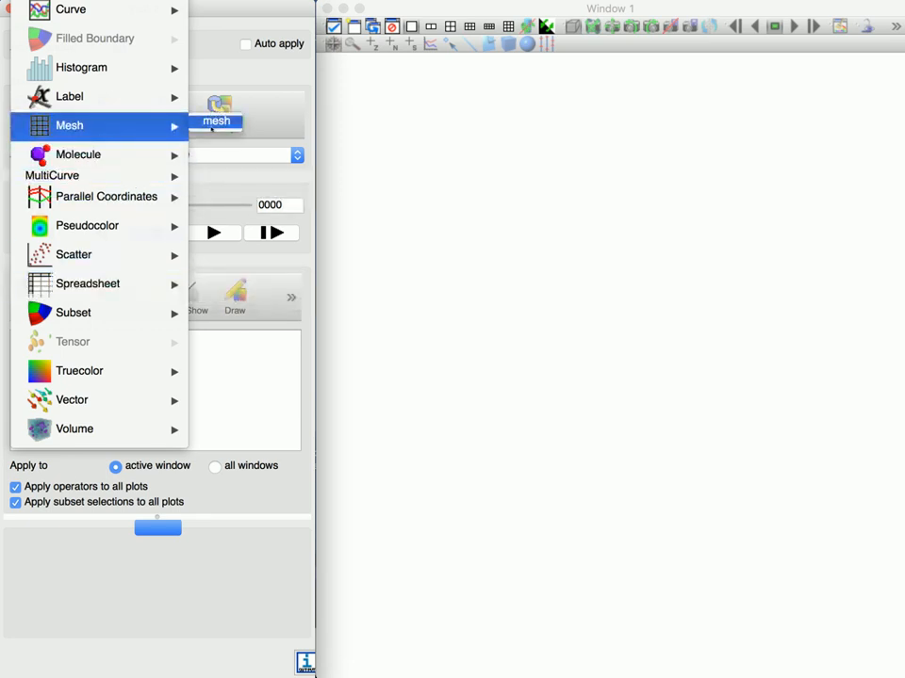
{"action": "left_click", "coordinate": [215, 122]}
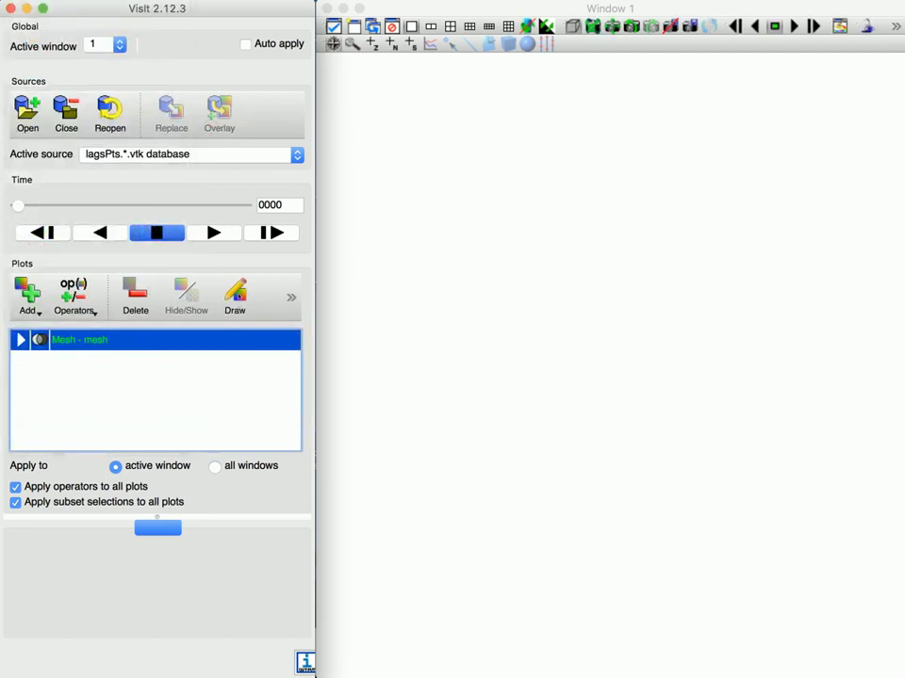
{"action": "left_click", "coordinate": [236, 297]}
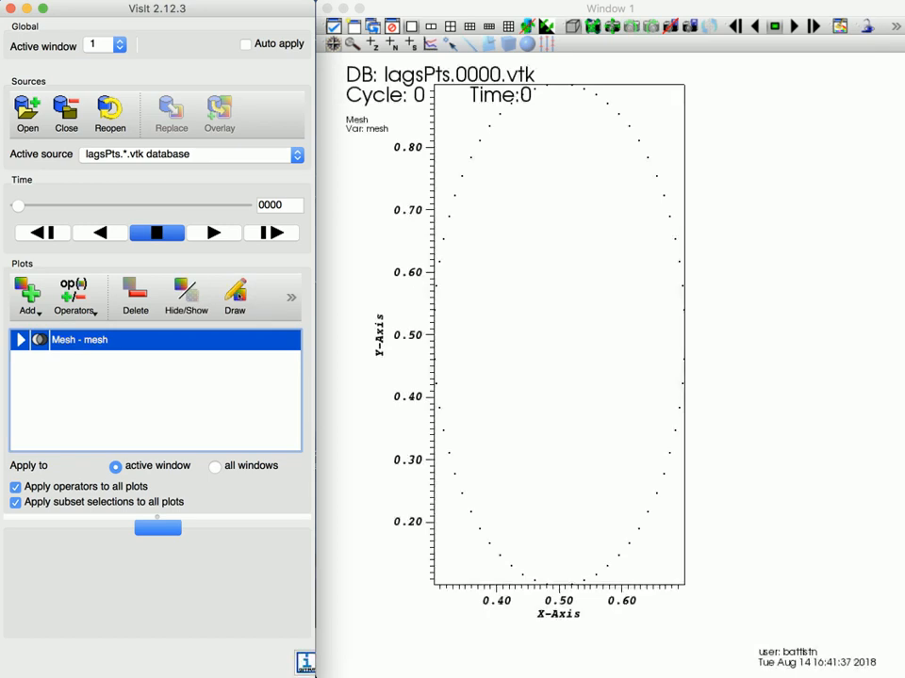
Open the Mesh plot's attributes and apply a custom green mesh color
{"action": "double_click", "coordinate": [232, 342]}
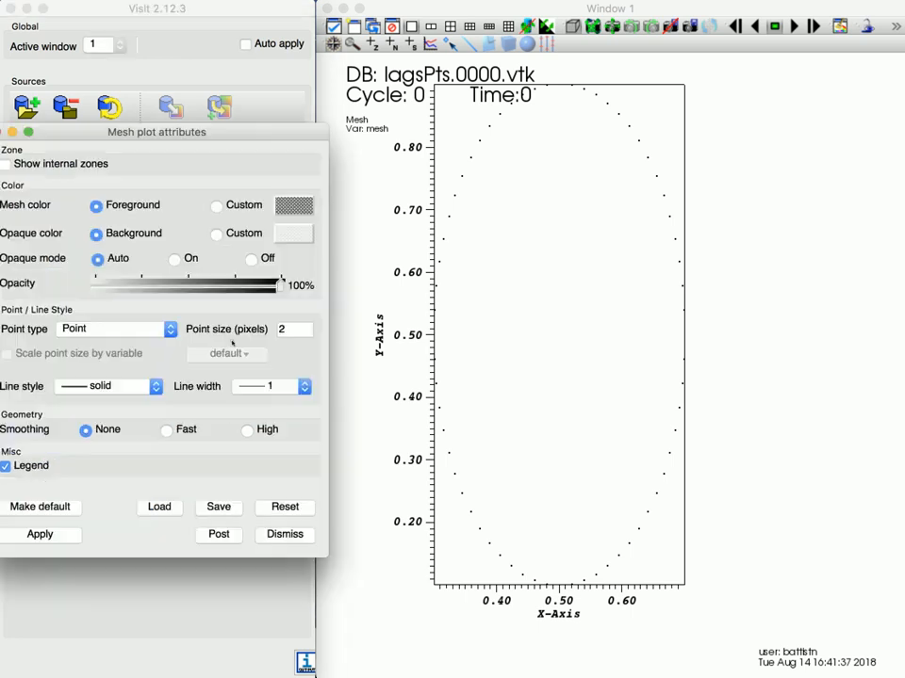
{"action": "left_click_drag", "start_coordinate": [236, 128], "coordinate": [272, 139]}
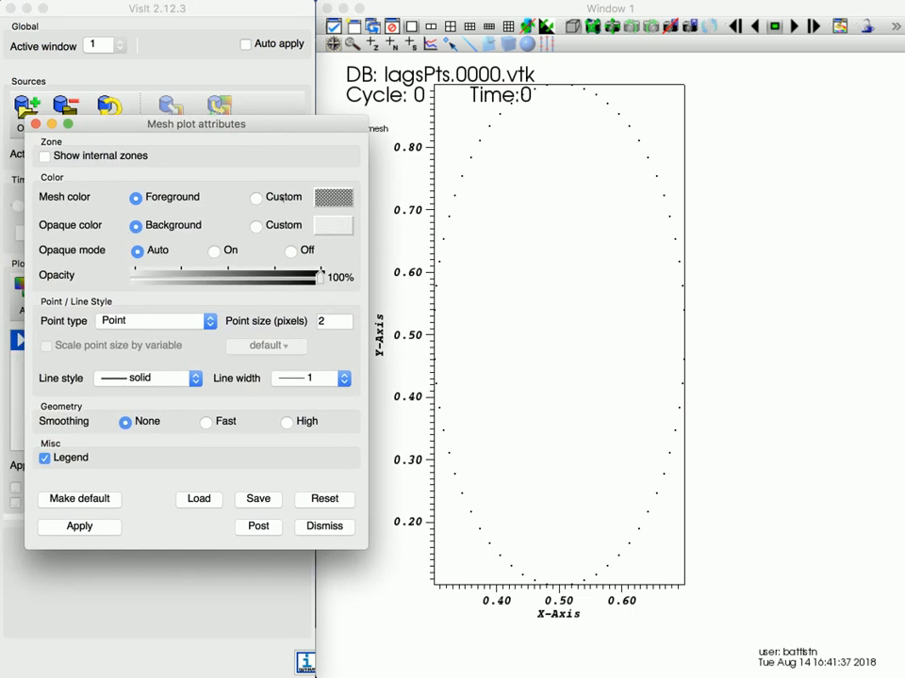
{"action": "left_click", "coordinate": [284, 197]}
{"action": "left_click", "coordinate": [323, 197]}
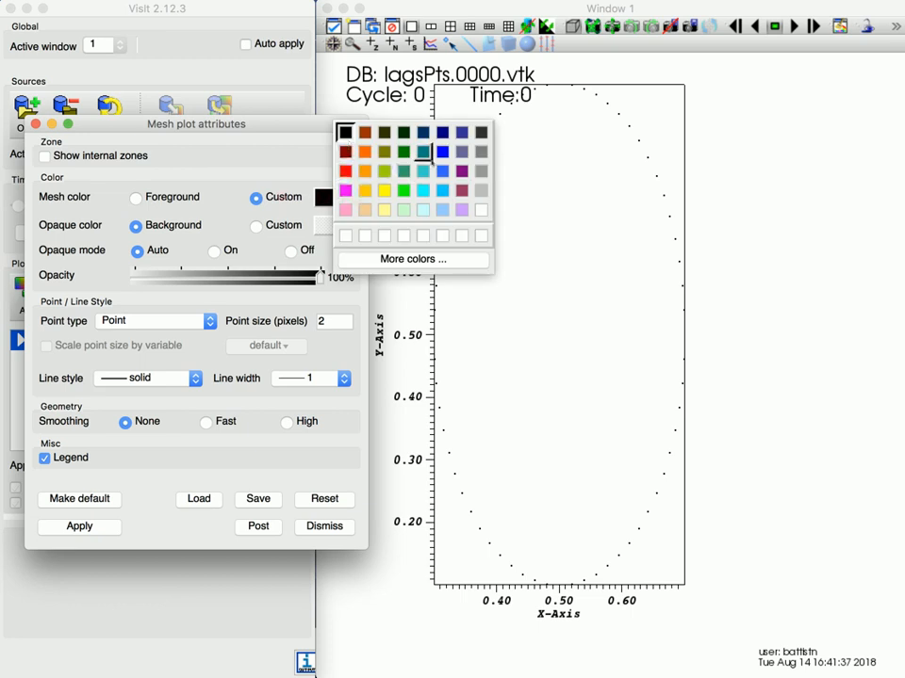
{"action": "left_click", "coordinate": [403, 151]}
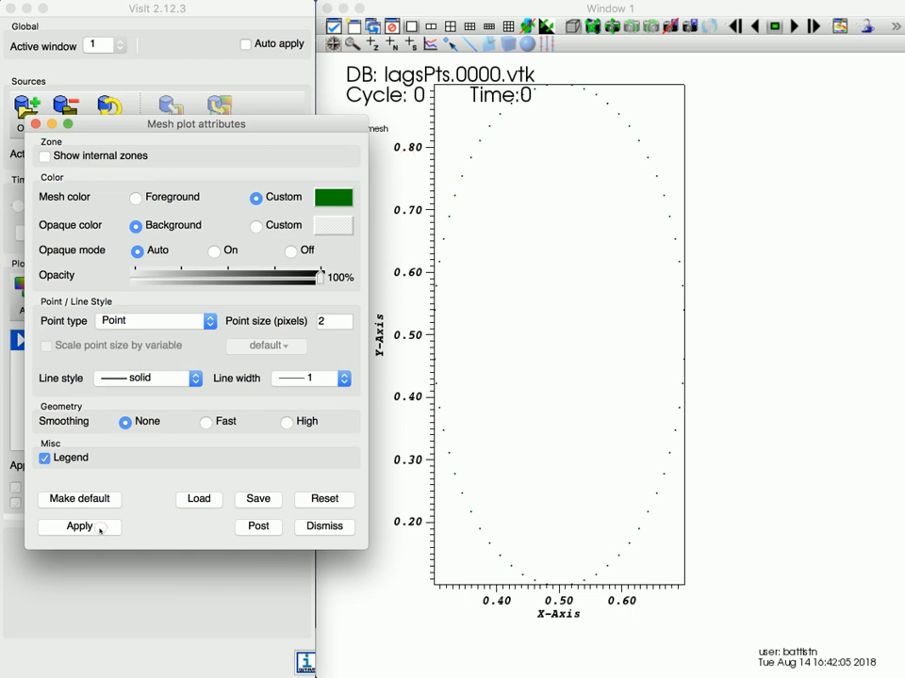
{"action": "left_click", "coordinate": [97, 528]}
Set the mesh point size to 10 pixels and the point type to Sphere, applying both changes
{"action": "double_click", "coordinate": [339, 322]}
{"action": "type", "text": "10"}
{"action": "left_click", "coordinate": [90, 530]}
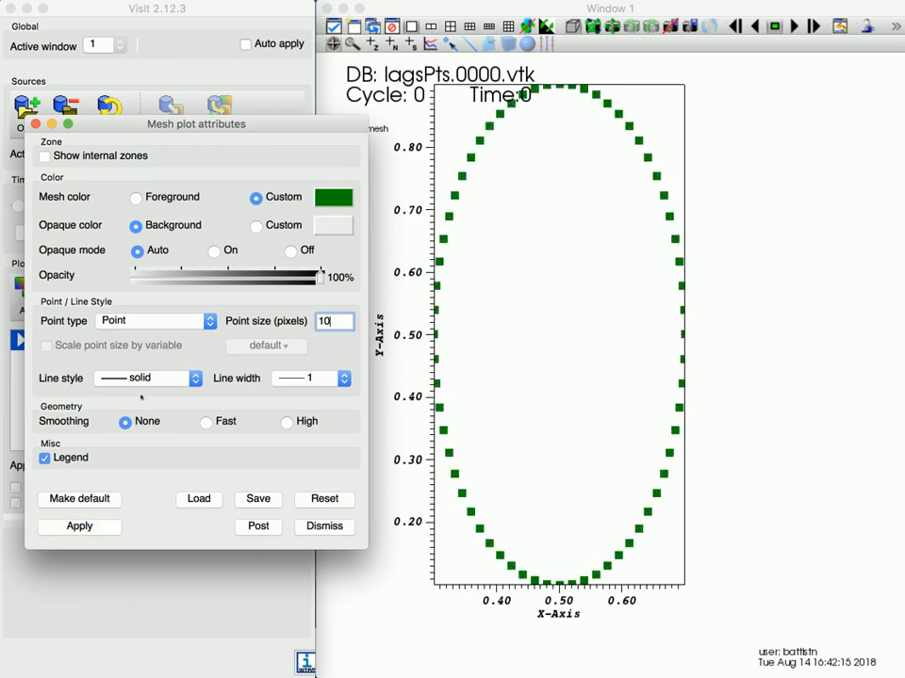
{"action": "left_click", "coordinate": [165, 326]}
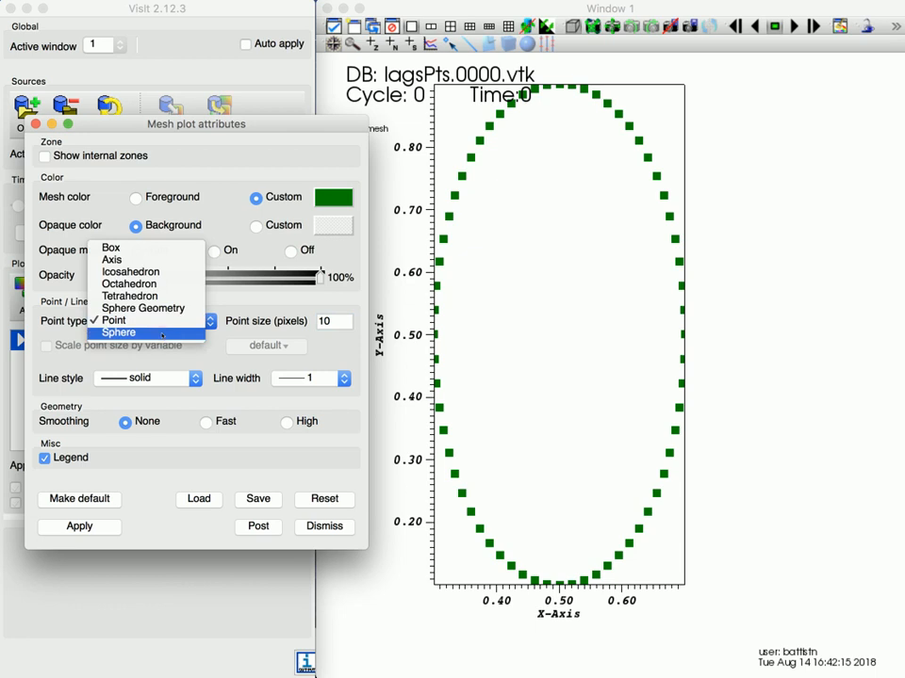
{"action": "left_click", "coordinate": [163, 334]}
{"action": "left_click", "coordinate": [93, 527]}
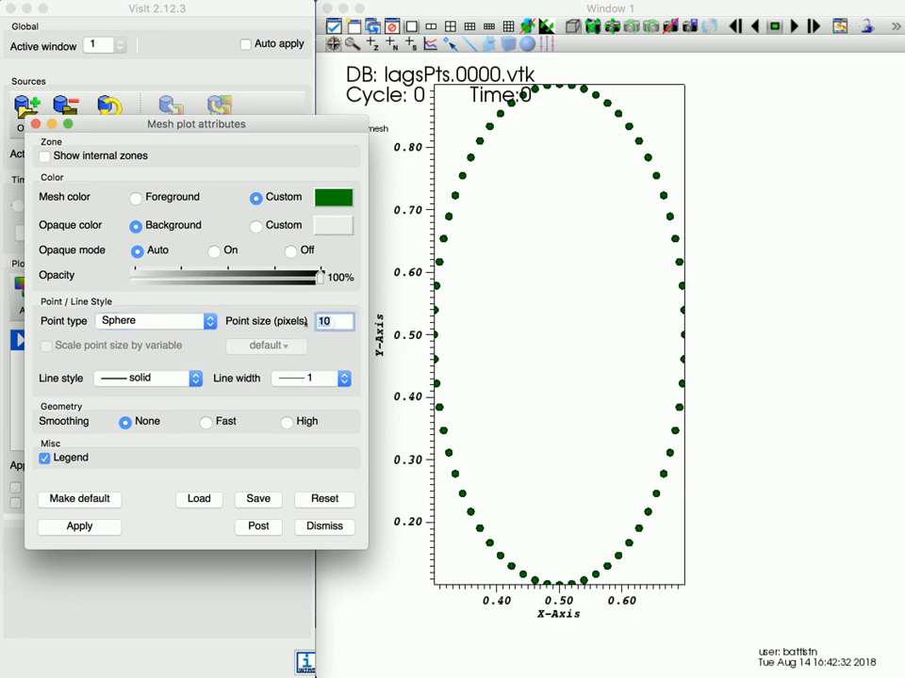
Set the mesh point size to 14 pixels, apply it, and close the Mesh plot attributes
{"action": "key", "text": "BackSpace"}
{"action": "type", "text": "4"}
{"action": "left_click", "coordinate": [79, 526]}
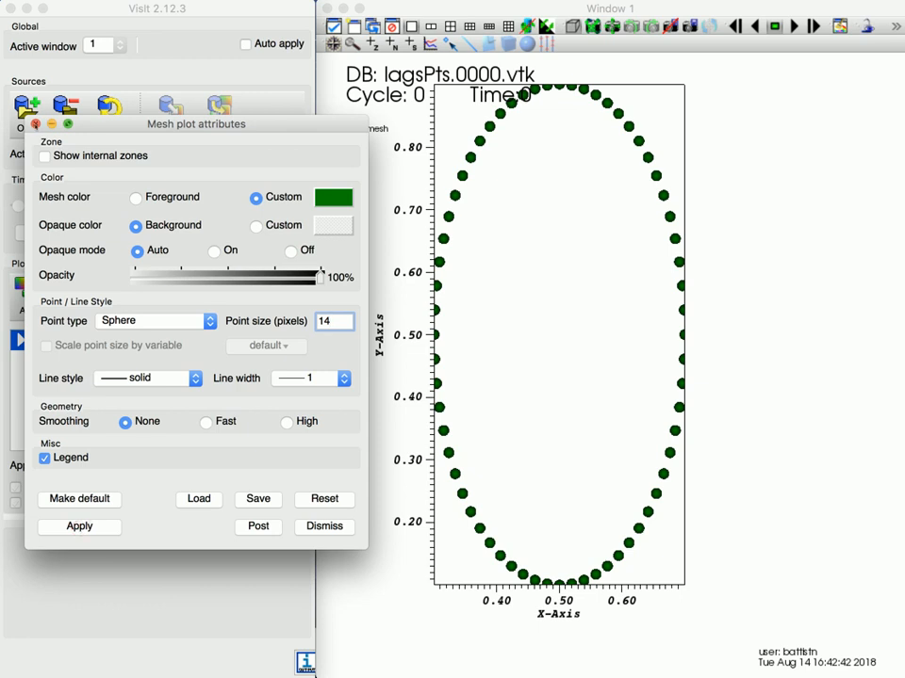
{"action": "left_click", "coordinate": [35, 123]}
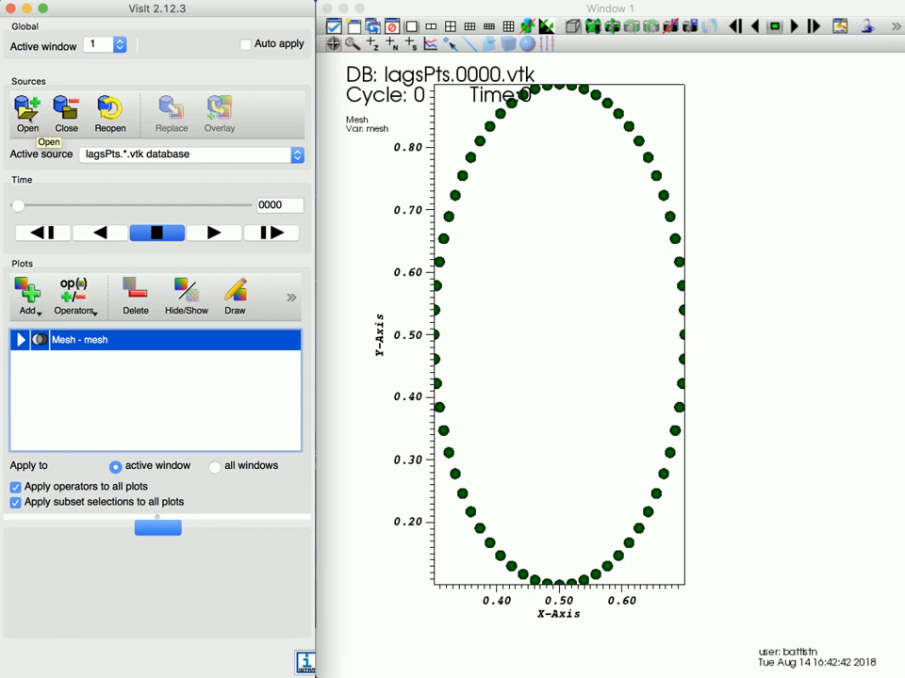
Open the lagPtsConnect.*.vtk database from the viz_IB2d folder
{"action": "left_click", "coordinate": [28, 118]}
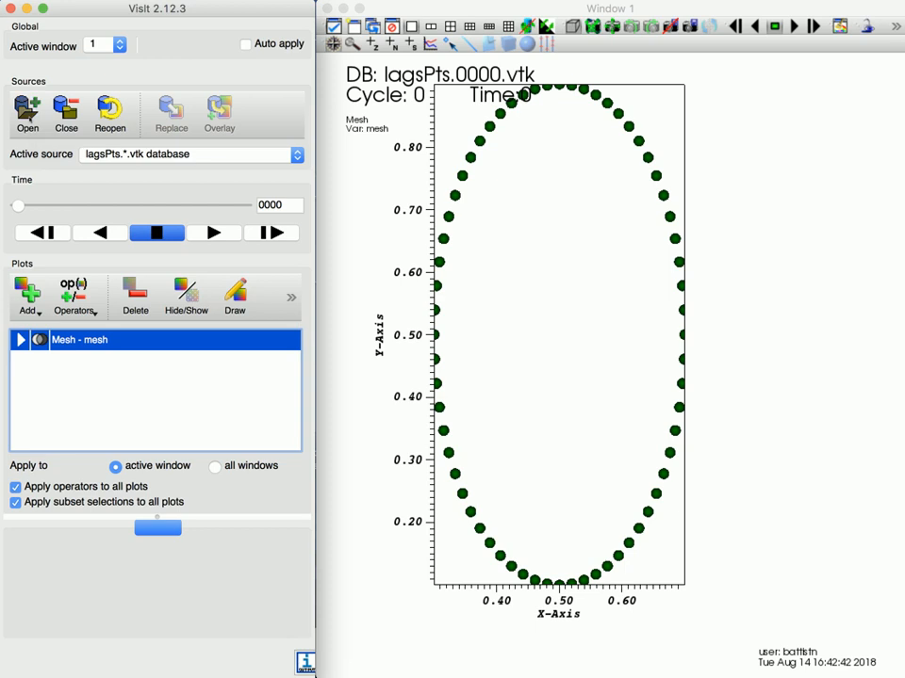
{"action": "left_click_drag", "start_coordinate": [282, 155], "coordinate": [376, 158]}
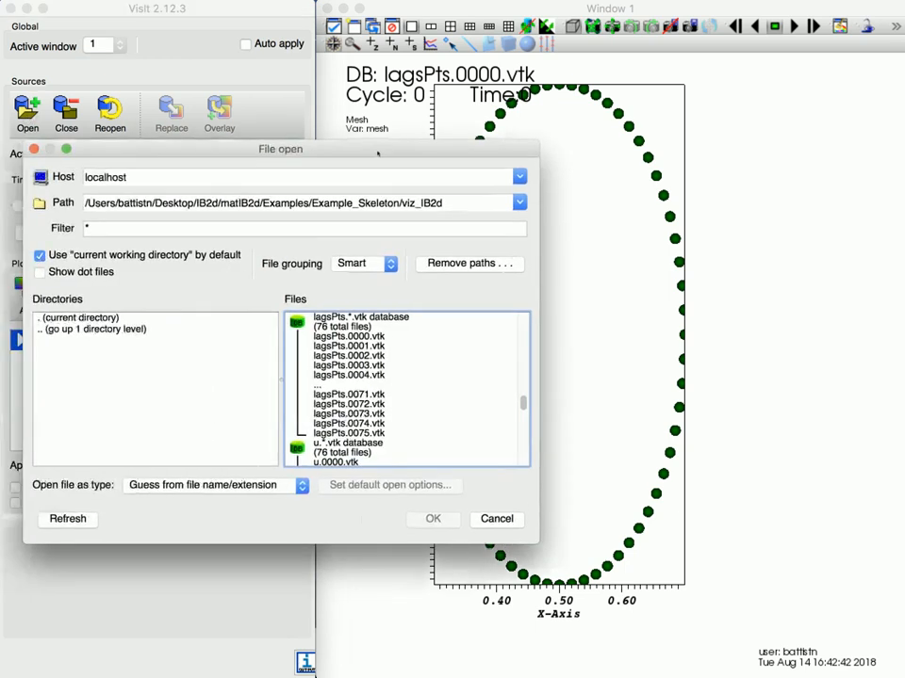
{"action": "scroll", "coordinate": [380, 421], "scroll_direction": "up", "scroll_amount": 5}
{"action": "scroll", "coordinate": [379, 421], "scroll_direction": "down", "scroll_amount": 4}
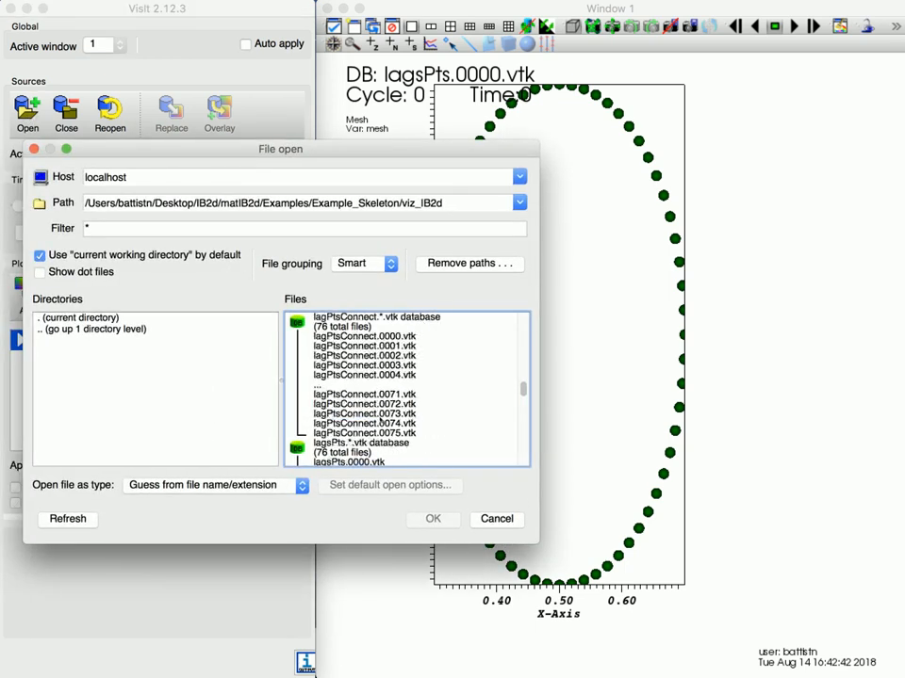
{"action": "left_click", "coordinate": [377, 320]}
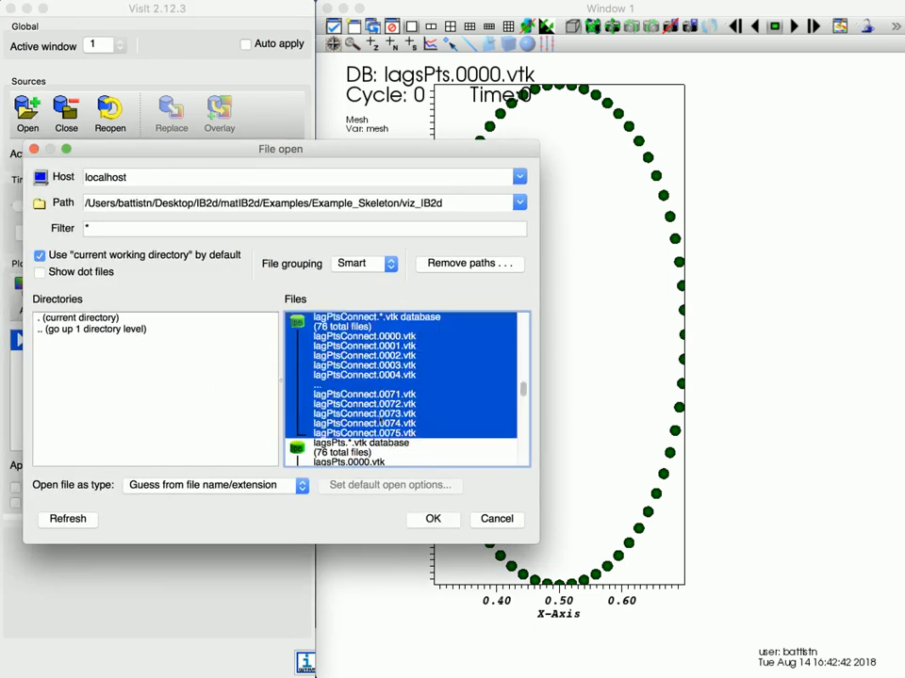
{"action": "left_click", "coordinate": [432, 519]}
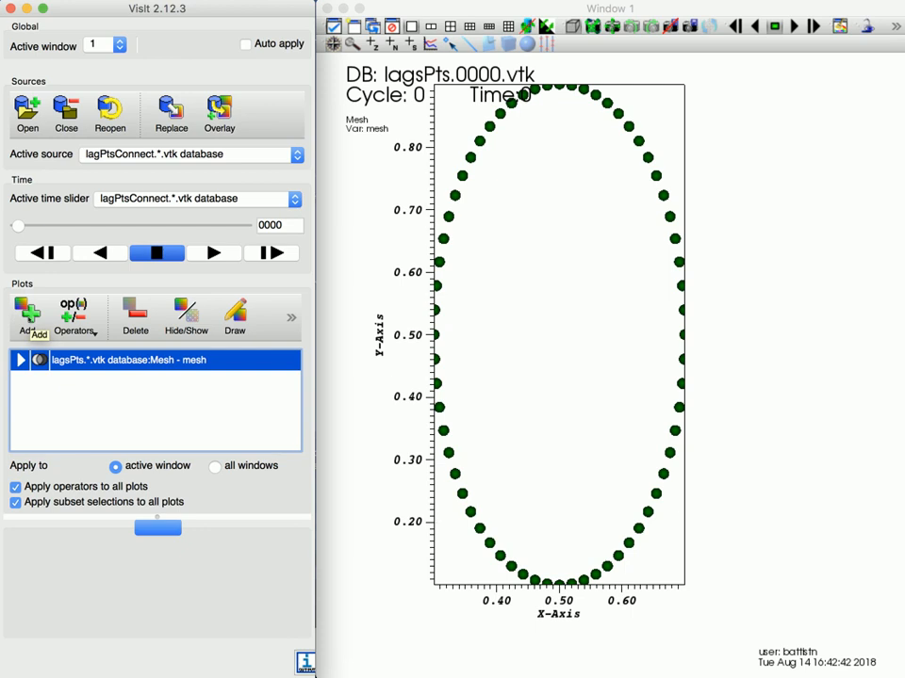
Add a Mesh plot of the mesh variable from lagPtsConnect, accept the index database correlation with lagsPts, and draw it
{"action": "left_click", "coordinate": [27, 314]}
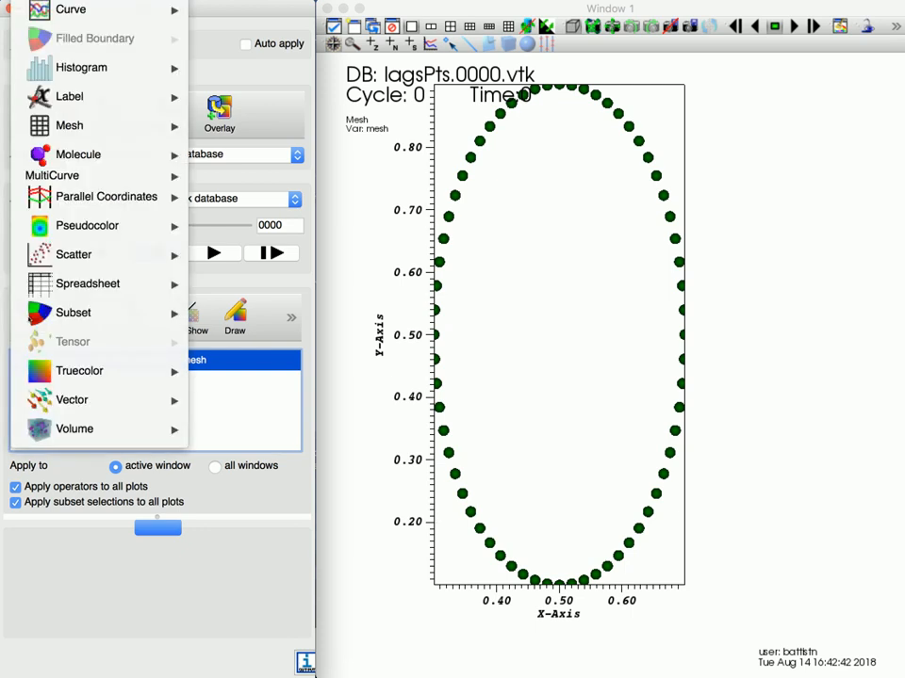
{"action": "mouse_move", "coordinate": [90, 127]}
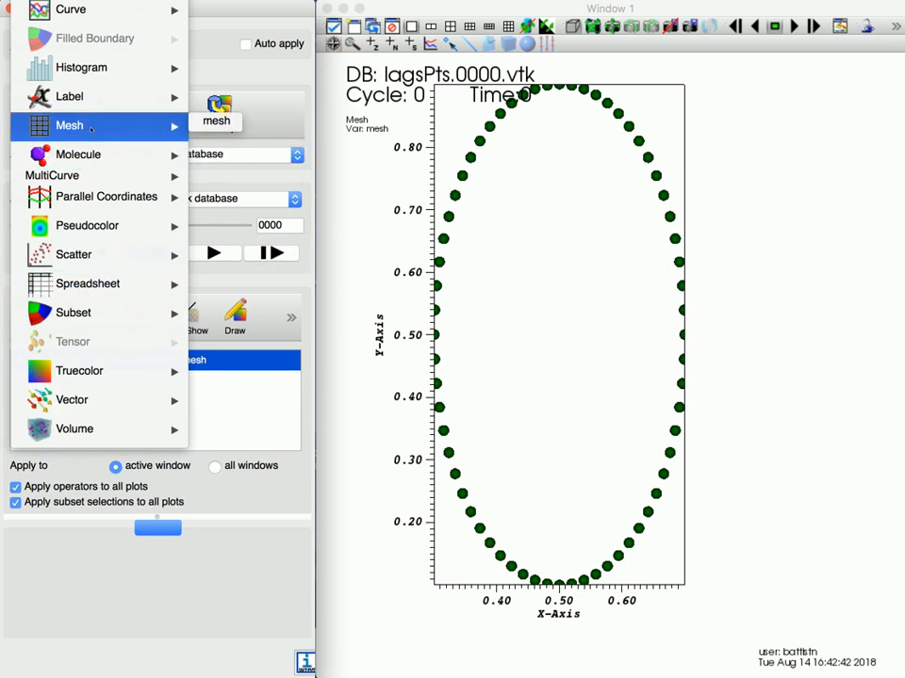
{"action": "left_click", "coordinate": [219, 121]}
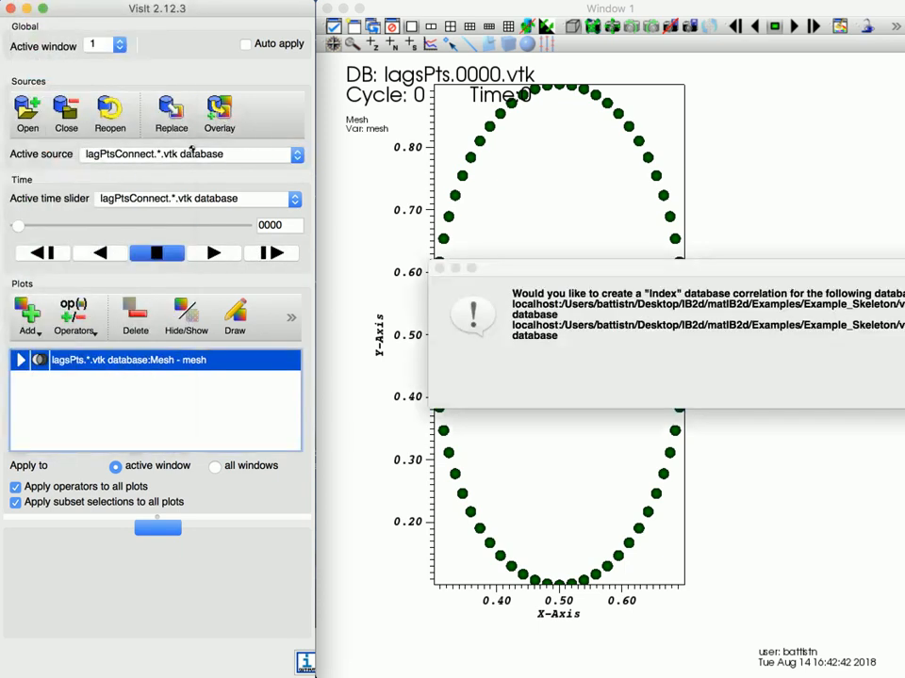
{"action": "left_click_drag", "start_coordinate": [625, 270], "coordinate": [327, 281]}
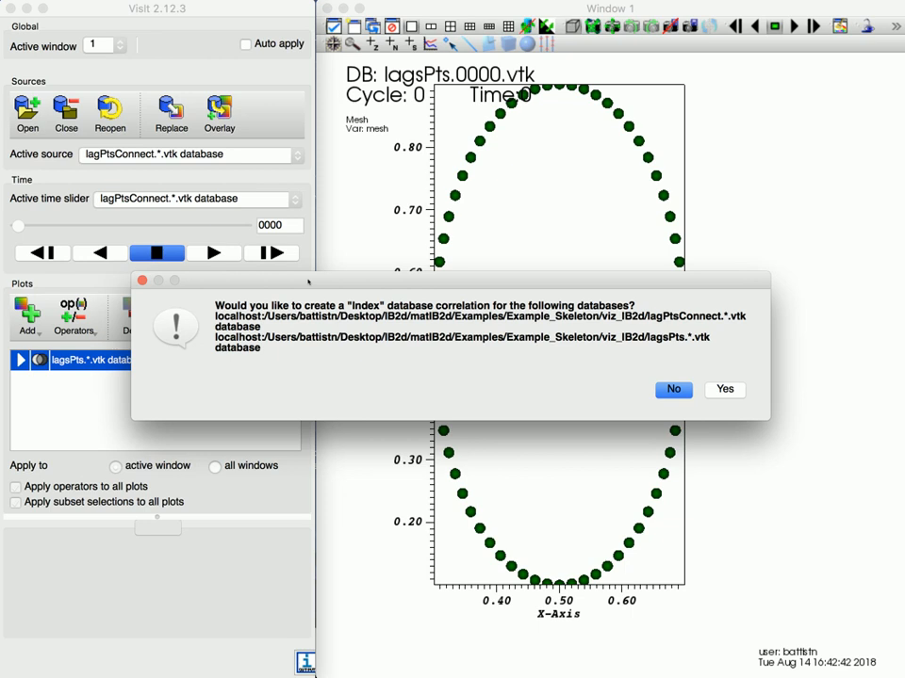
{"action": "left_click", "coordinate": [733, 392]}
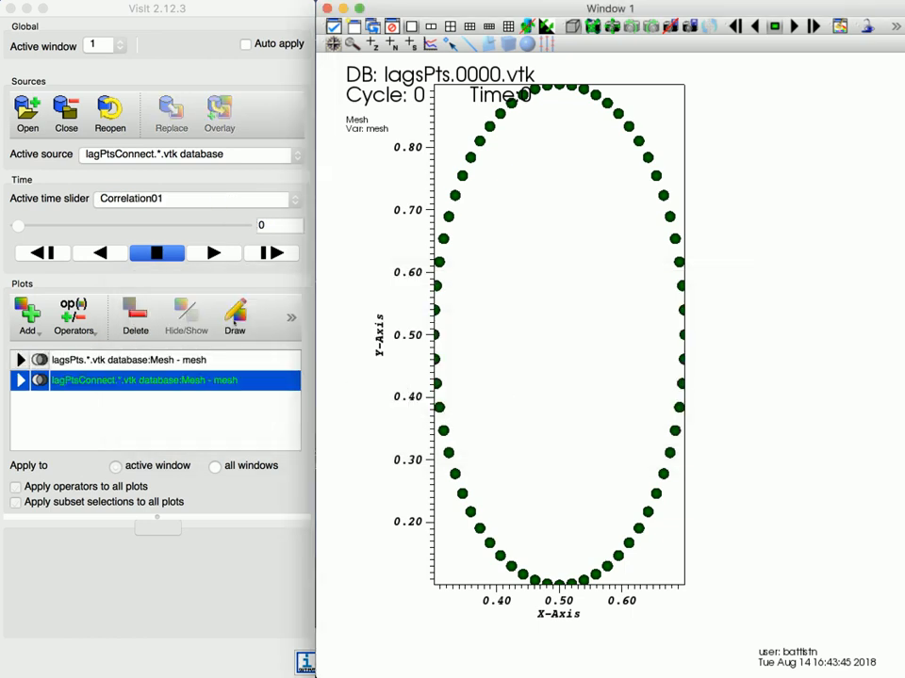
{"action": "left_click", "coordinate": [234, 317]}
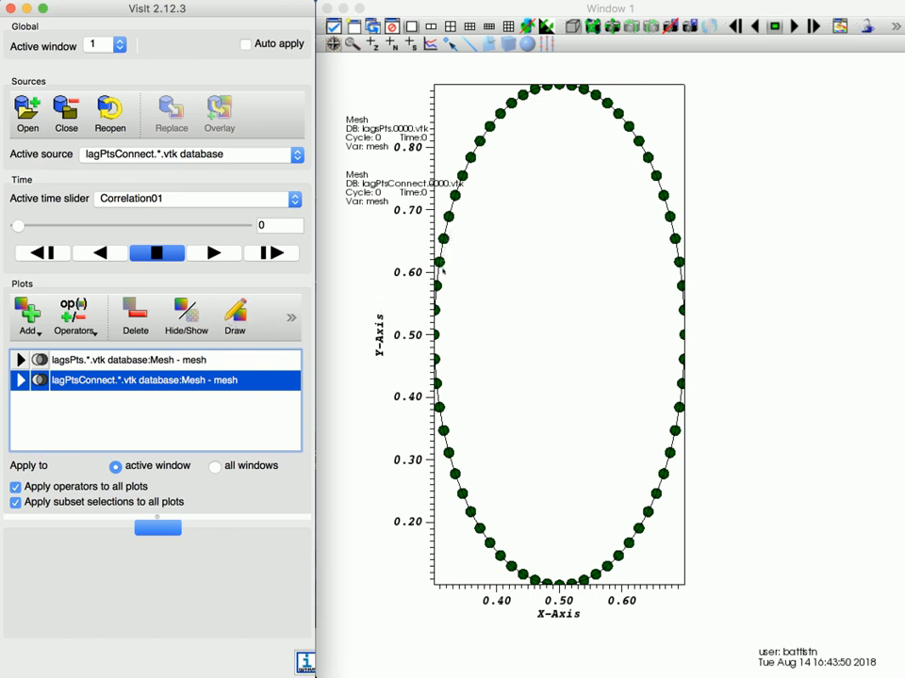
Open the lagPtsConnect Mesh plot's attributes and apply a custom magenta mesh color
{"action": "double_click", "coordinate": [248, 380]}
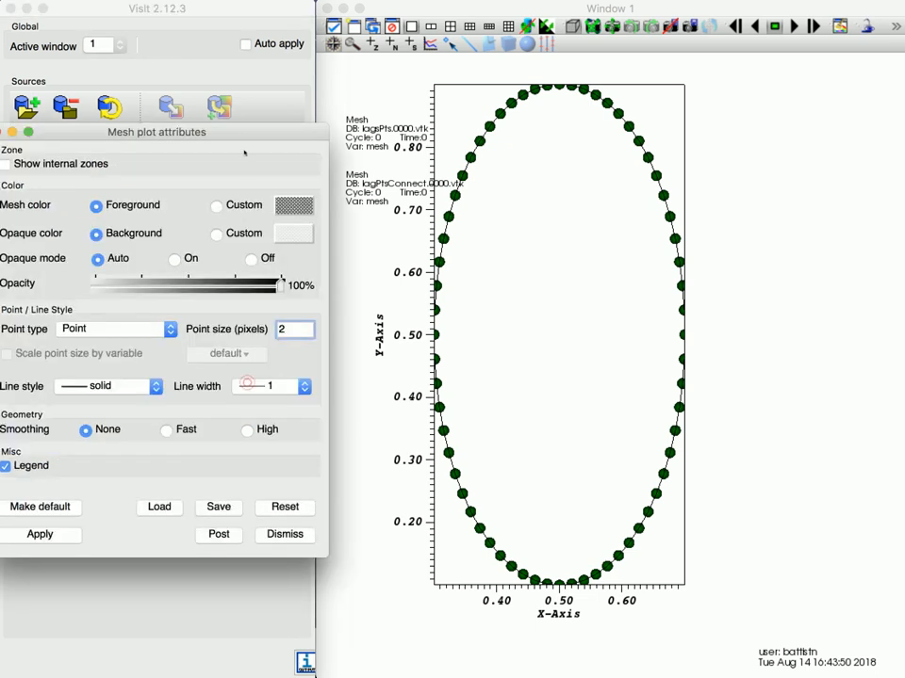
{"action": "left_click", "coordinate": [260, 200]}
{"action": "left_click", "coordinate": [337, 200]}
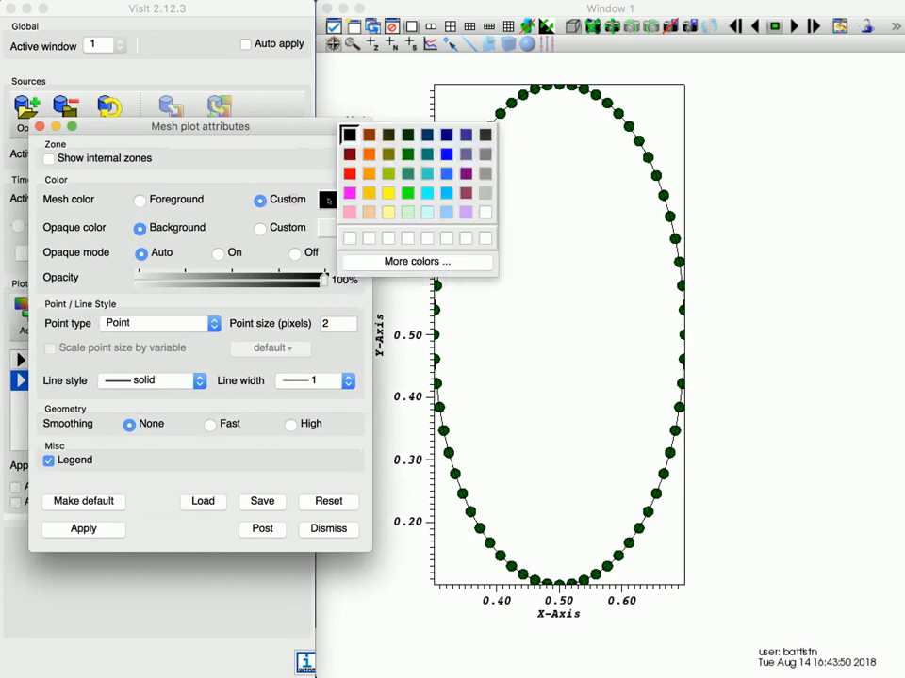
{"action": "left_click", "coordinate": [350, 194]}
{"action": "left_click", "coordinate": [106, 530]}
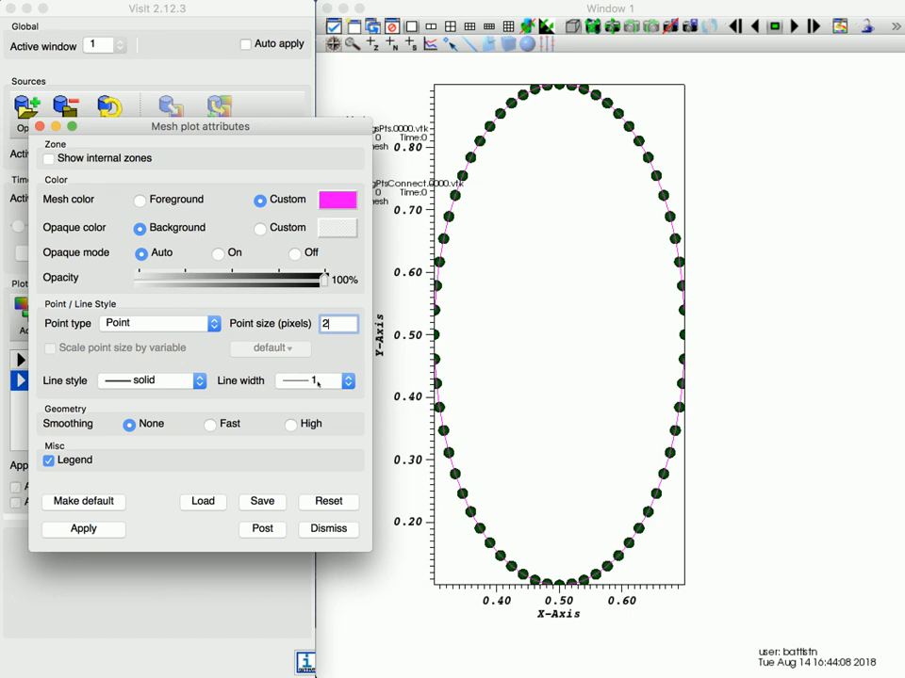
Set the mesh line width to 8, apply it, and close the Mesh plot attributes
{"action": "left_click", "coordinate": [318, 382]}
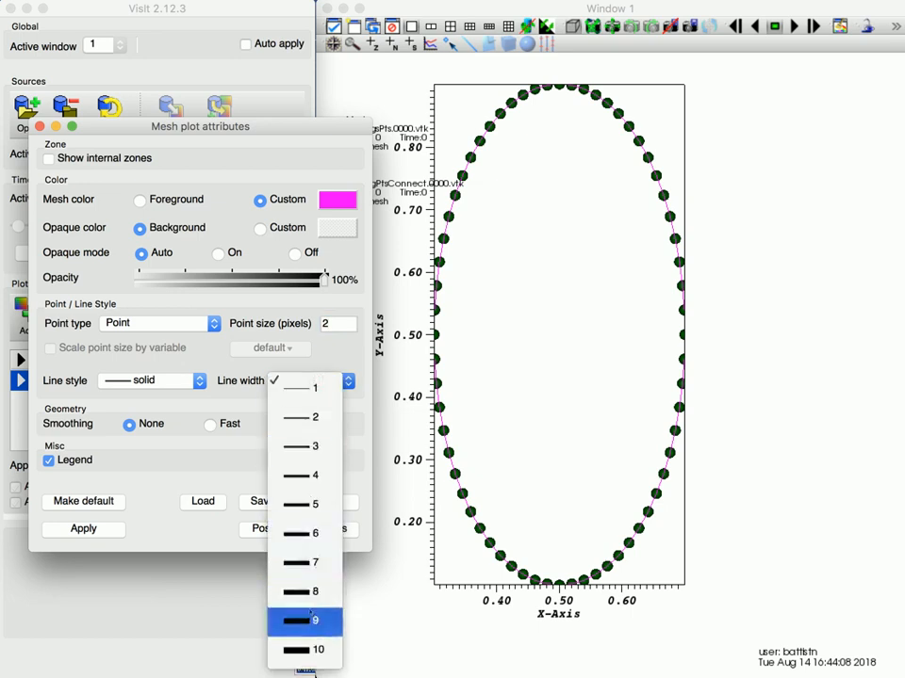
{"action": "left_click", "coordinate": [304, 592]}
{"action": "left_click", "coordinate": [113, 529]}
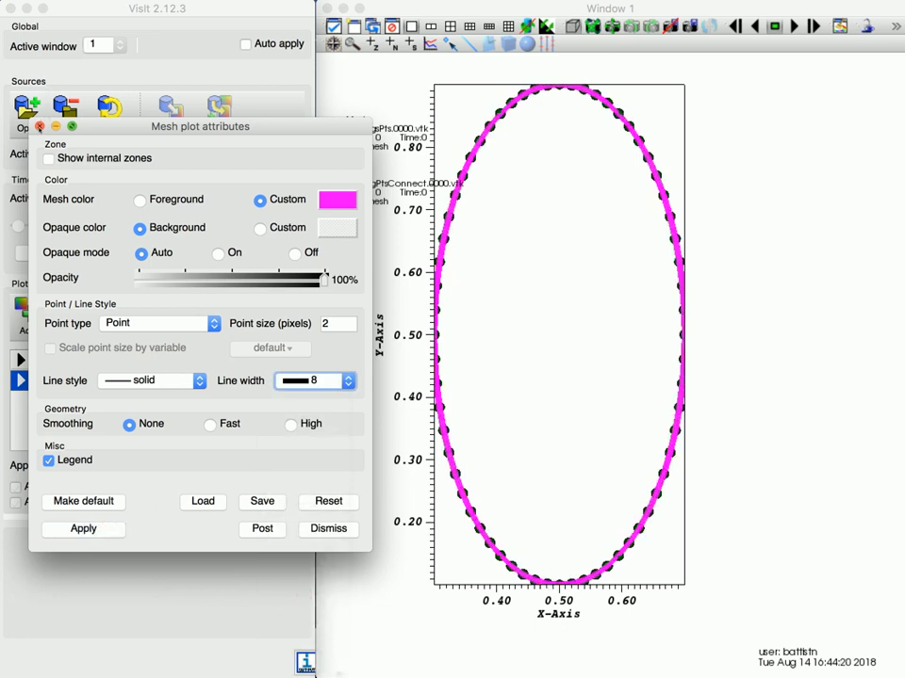
{"action": "left_click", "coordinate": [40, 125]}
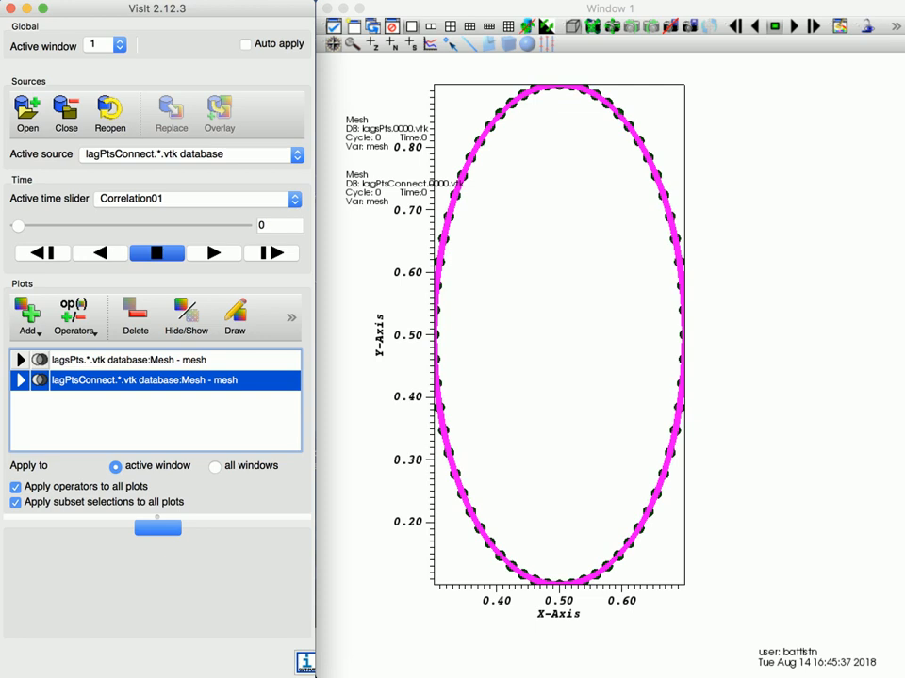
Make the lagPtsConnect mesh plot first in the plot order, and play the animation until about halfway before stopping it
{"action": "right_click", "coordinate": [245, 381]}
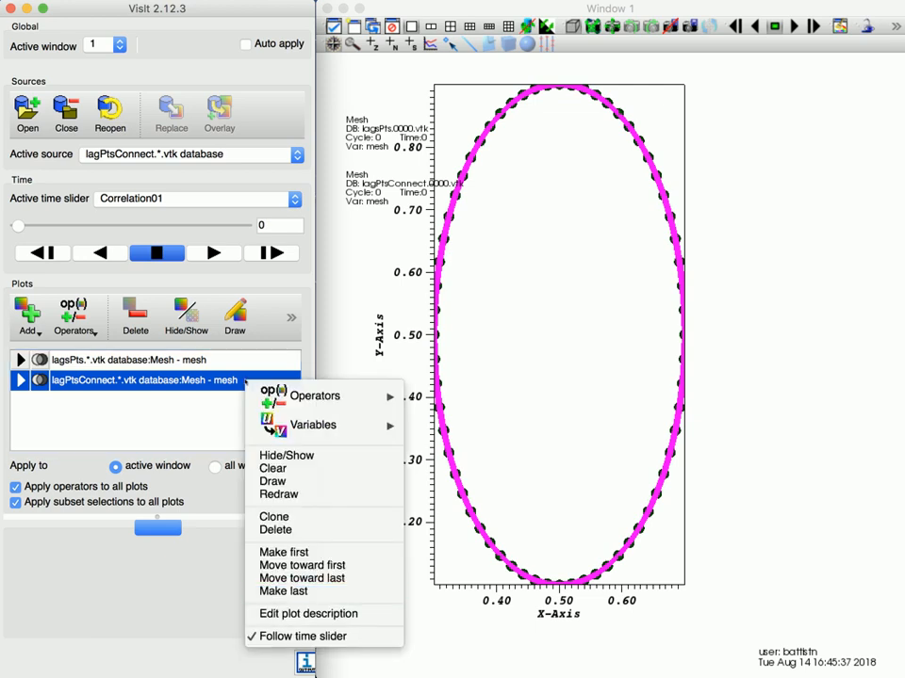
{"action": "left_click", "coordinate": [355, 556]}
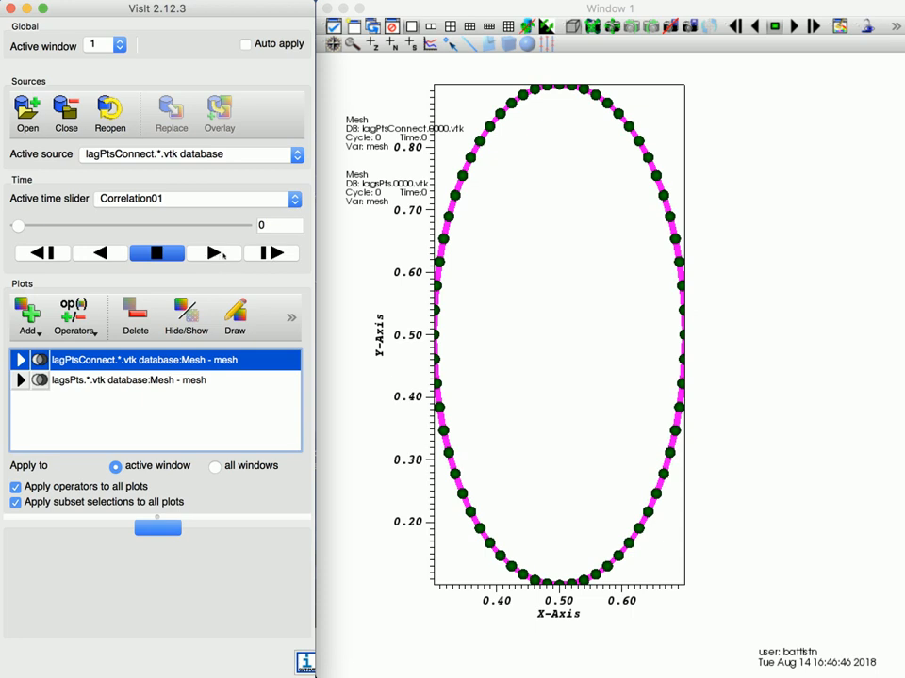
{"action": "left_click", "coordinate": [220, 253]}
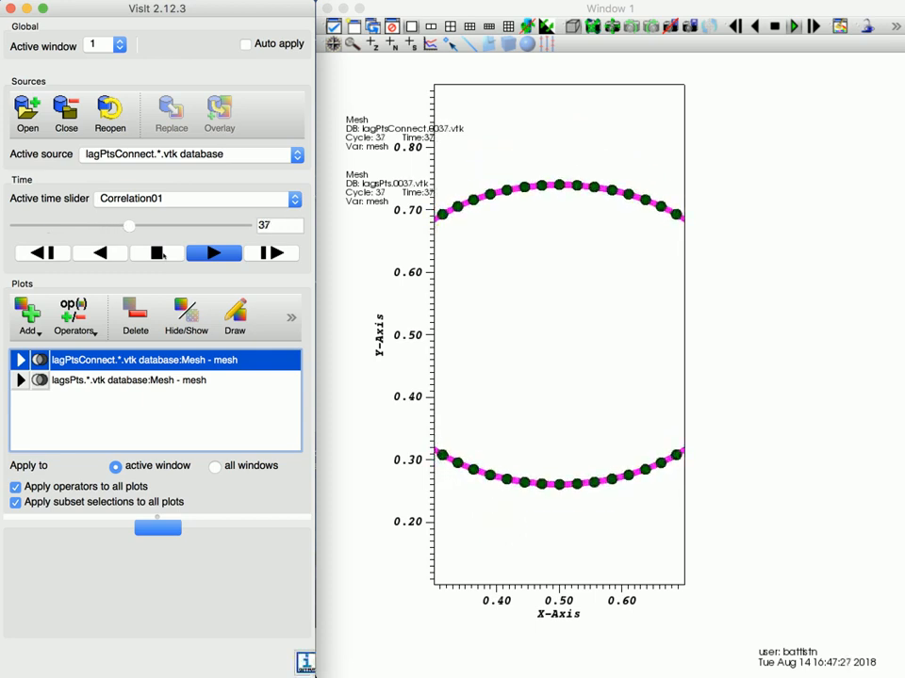
{"action": "left_click", "coordinate": [160, 253]}
Set the 2D view's window extents to 0 1 0 1, apply them, and close the View settings
{"action": "left_click", "coordinate": [113, 0]}
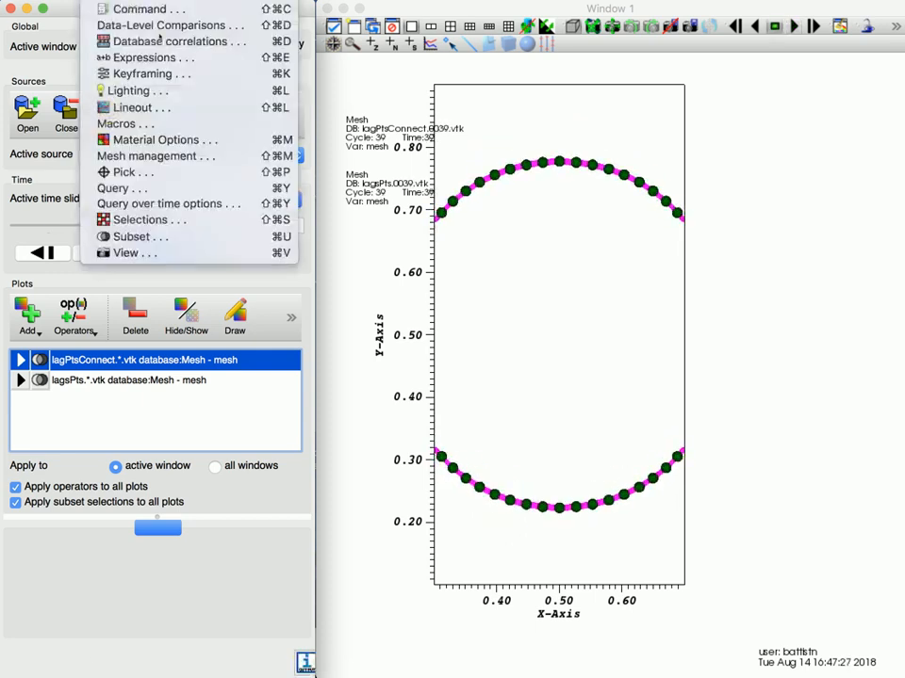
{"action": "left_click", "coordinate": [235, 253]}
{"action": "left_click_drag", "start_coordinate": [243, 114], "coordinate": [395, 62]}
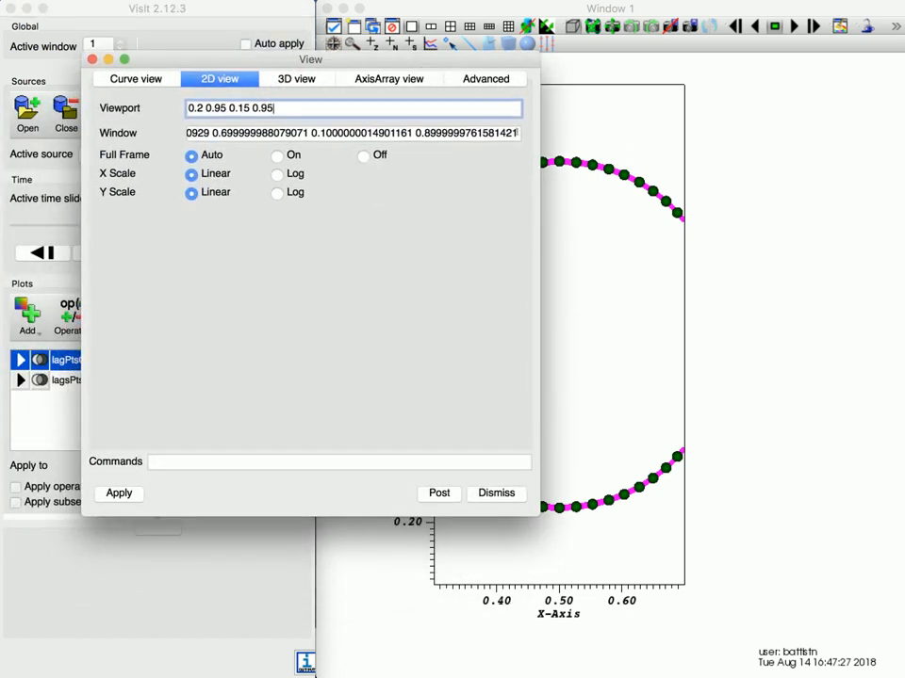
{"action": "left_click_drag", "start_coordinate": [517, 133], "coordinate": [158, 133]}
{"action": "left_click", "coordinate": [207, 133]}
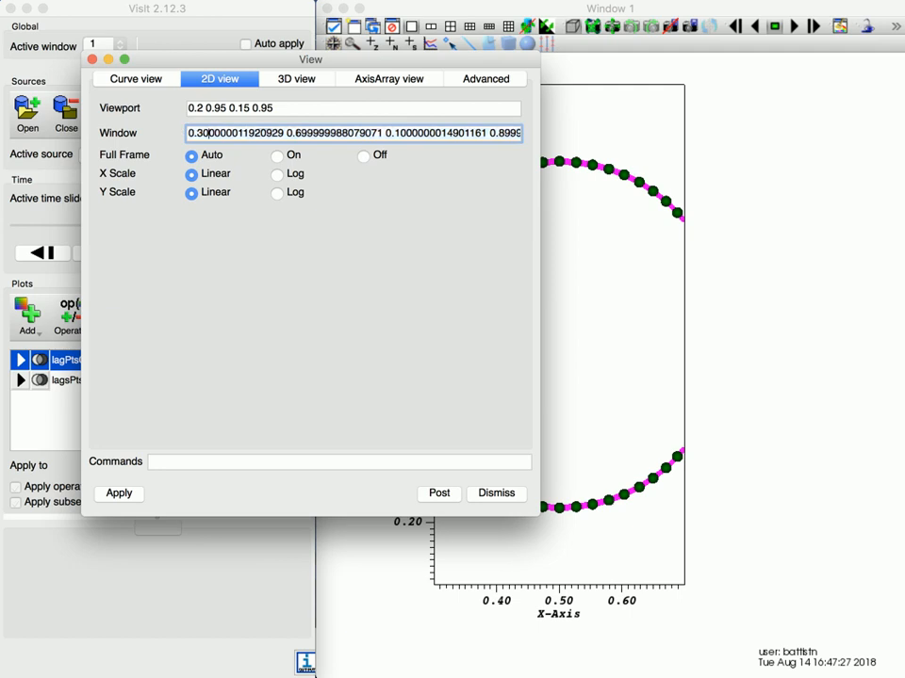
{"action": "left_click", "coordinate": [390, 133]}
{"action": "left_click_drag", "start_coordinate": [390, 133], "coordinate": [427, 132]}
{"action": "left_click", "coordinate": [188, 133]}
{"action": "left_click_drag", "start_coordinate": [188, 133], "coordinate": [549, 130]}
{"action": "type", "text": "0 1 0 1"}
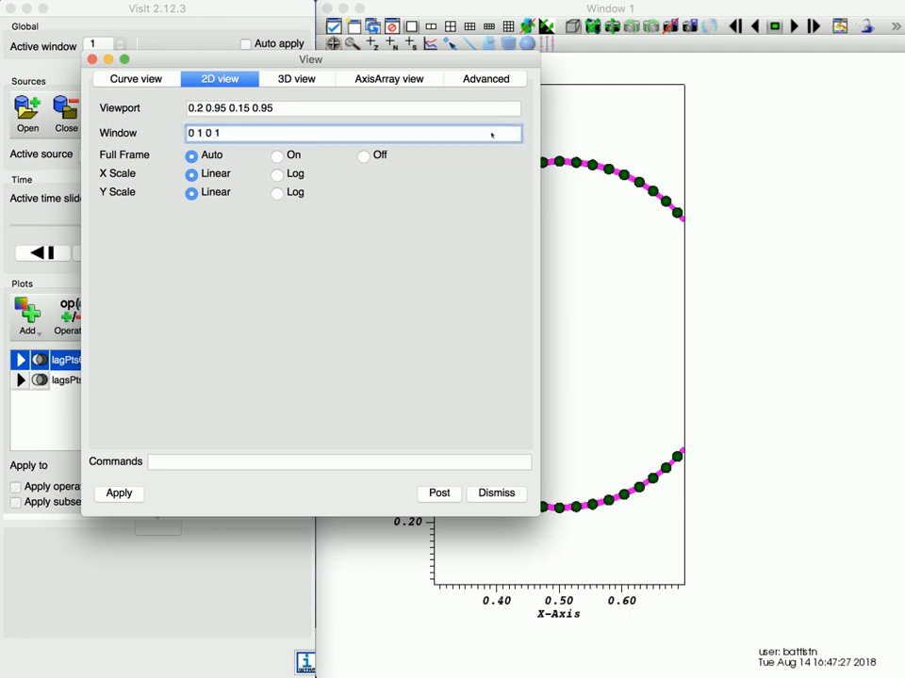
{"action": "left_click", "coordinate": [127, 495]}
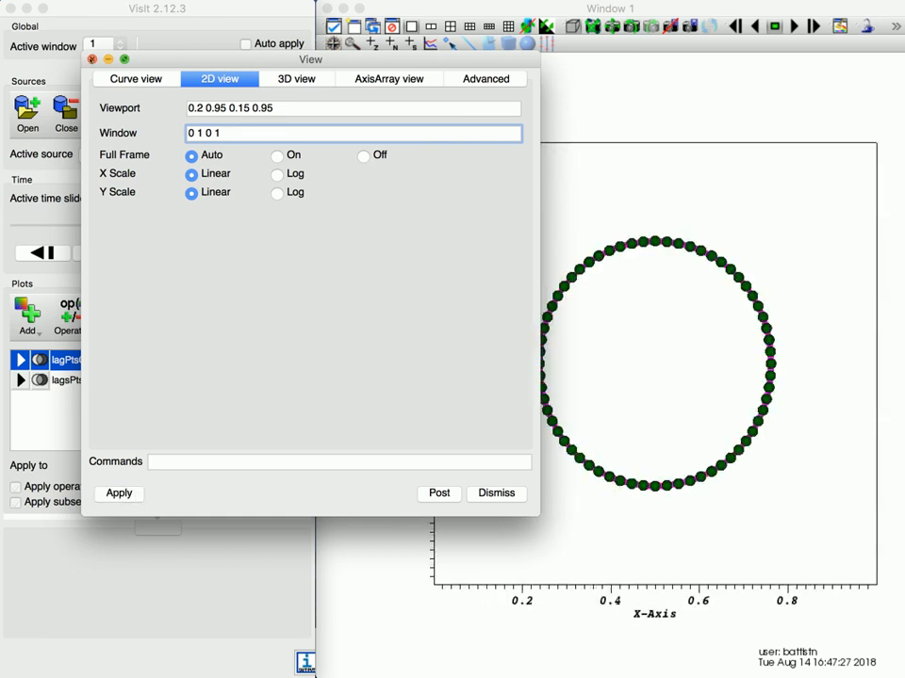
{"action": "left_click", "coordinate": [92, 59]}
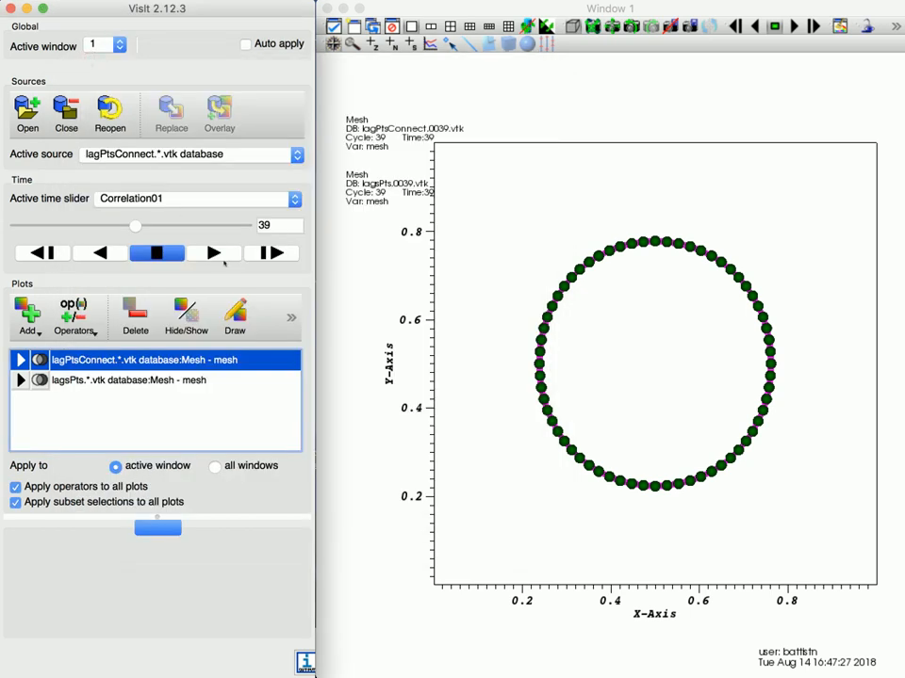
Replay the animation over the full domain and stop it at time step 1
{"action": "left_click", "coordinate": [223, 254]}
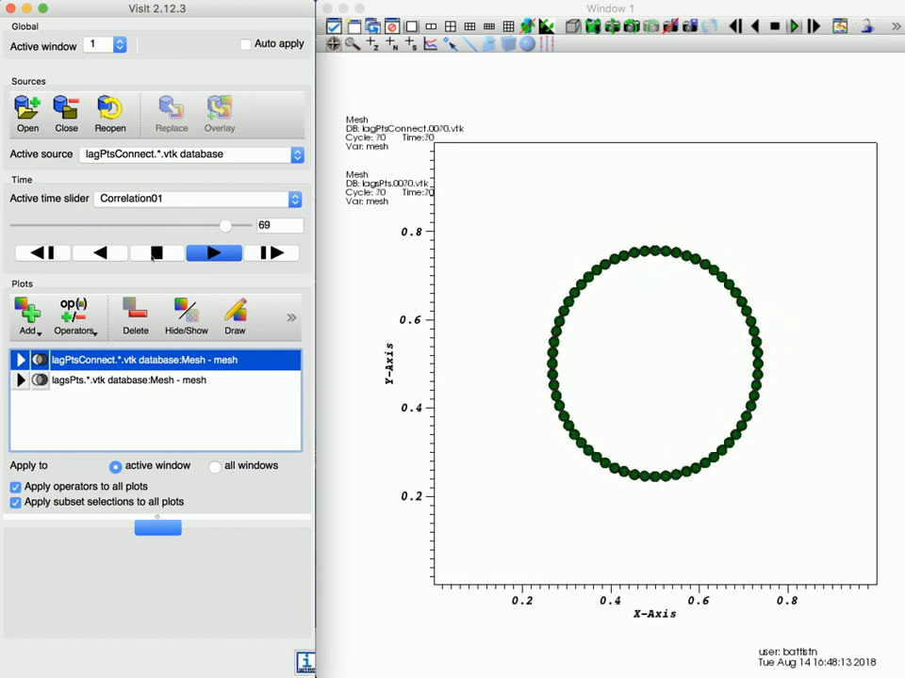
{"action": "left_click", "coordinate": [154, 254]}
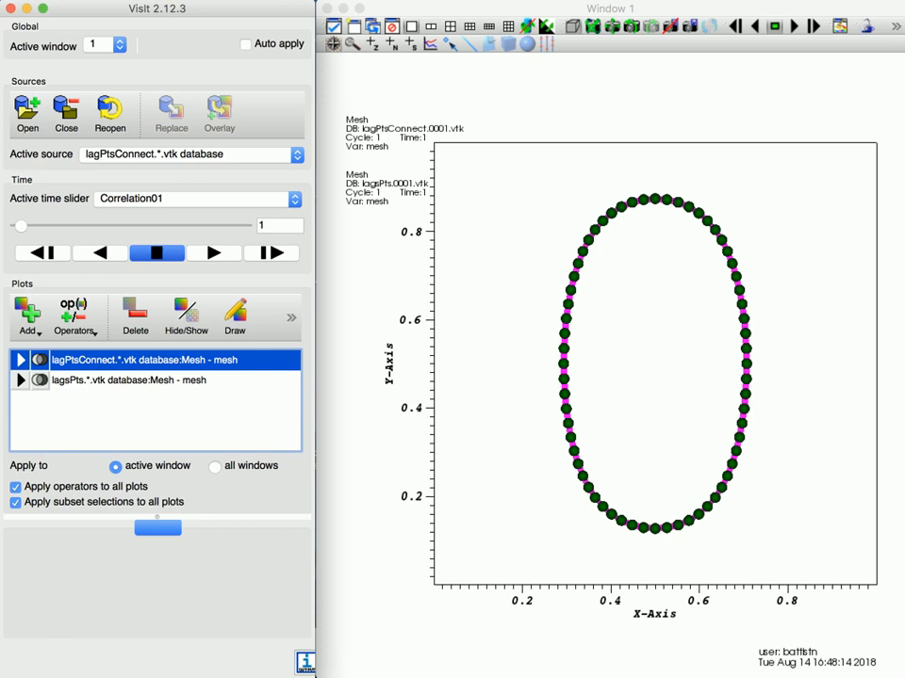
Open the uMag.*.vtk database from the viz_IB2d folder as a new source
{"action": "left_click", "coordinate": [29, 115]}
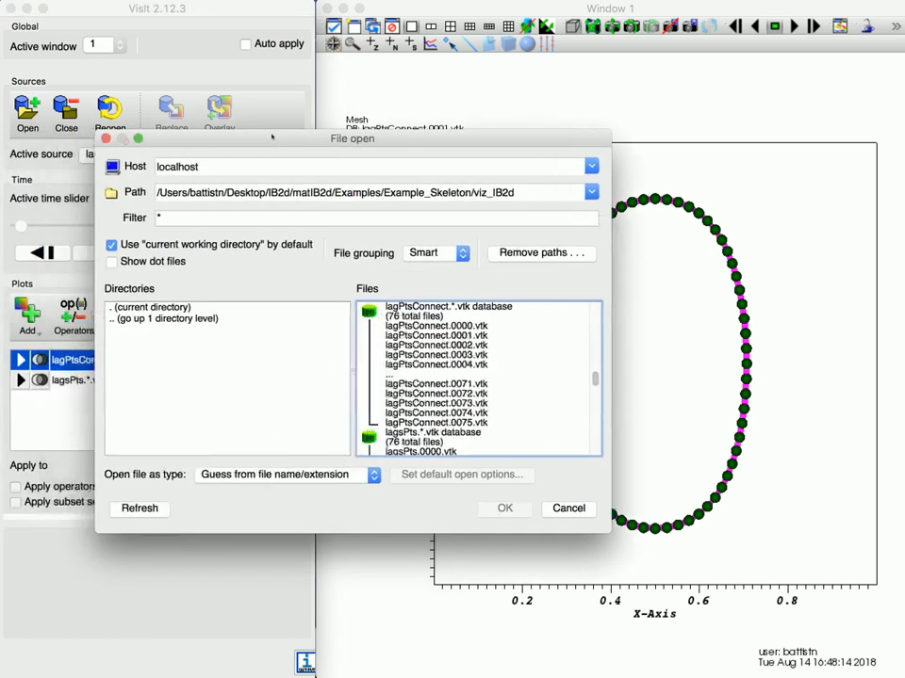
{"action": "scroll", "coordinate": [514, 377], "scroll_direction": "down", "scroll_amount": 5}
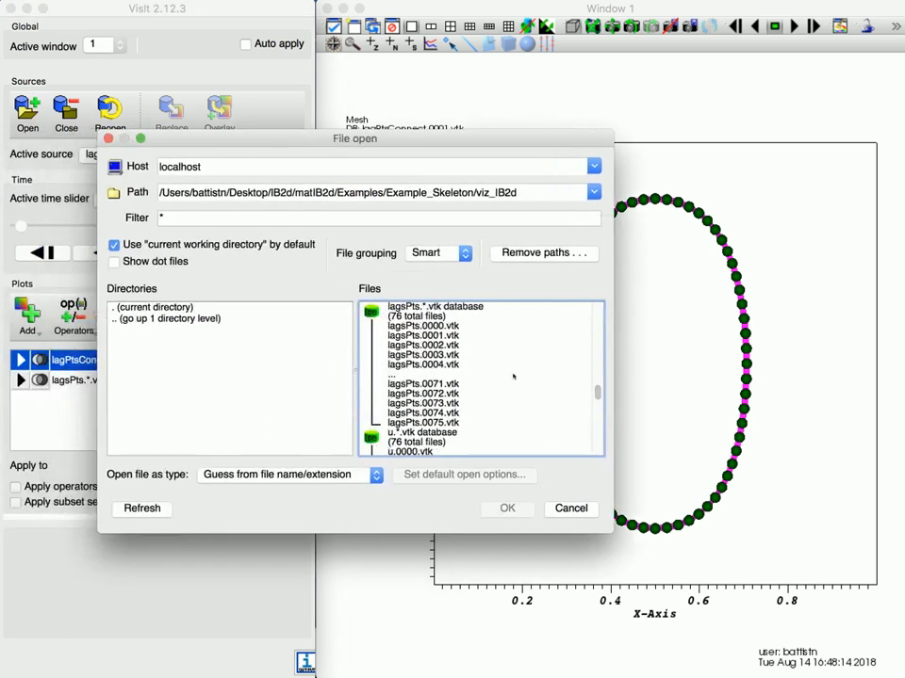
{"action": "scroll", "coordinate": [513, 377], "scroll_direction": "down", "scroll_amount": 3}
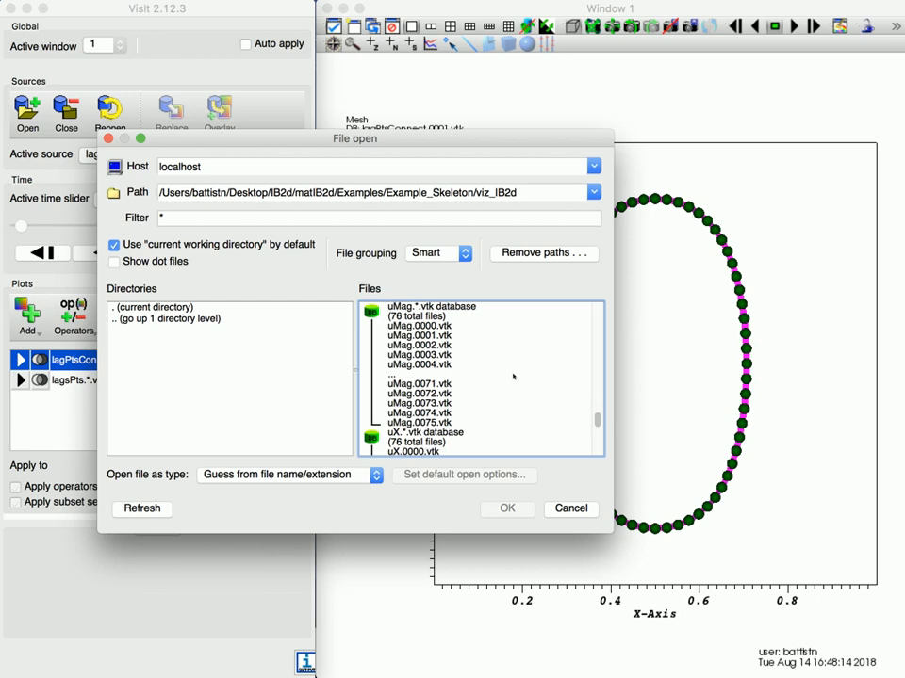
{"action": "left_click", "coordinate": [424, 354]}
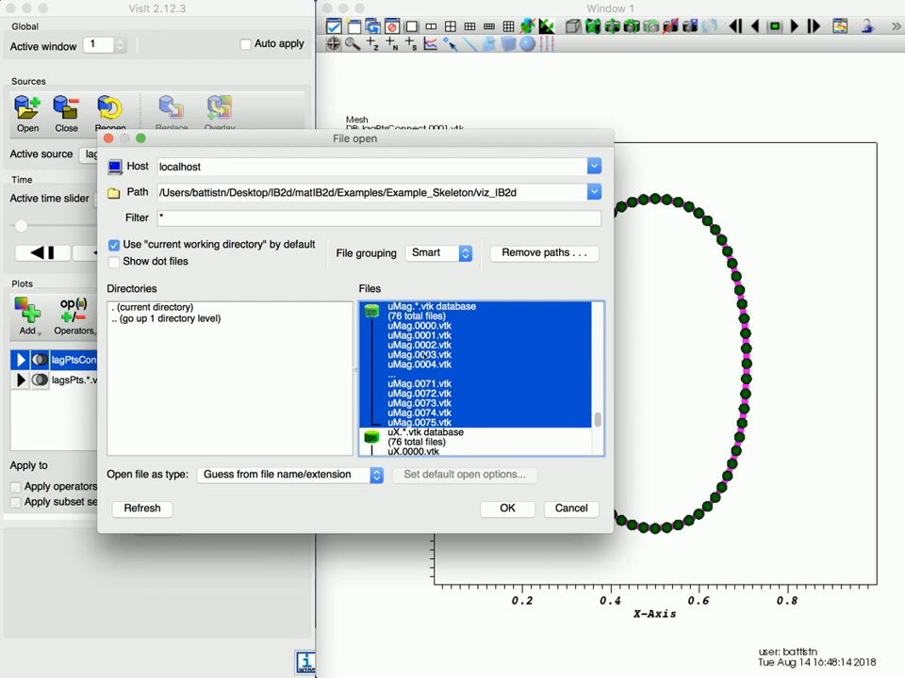
{"action": "scroll", "coordinate": [459, 397], "scroll_direction": "down", "scroll_amount": 3}
{"action": "scroll", "coordinate": [462, 399], "scroll_direction": "down", "scroll_amount": 2}
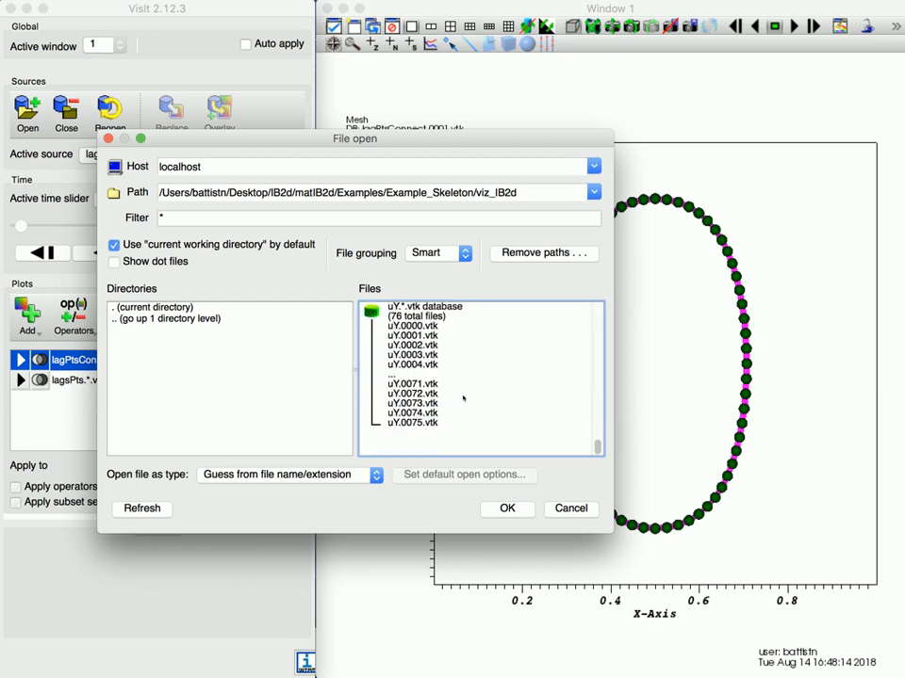
{"action": "scroll", "coordinate": [462, 398], "scroll_direction": "up", "scroll_amount": 3}
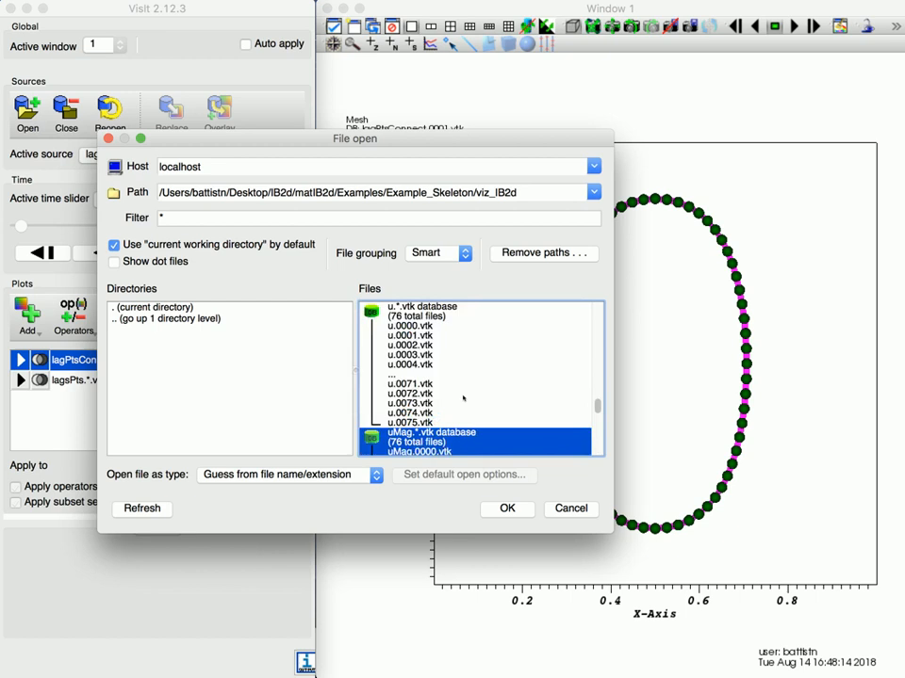
{"action": "scroll", "coordinate": [462, 398], "scroll_direction": "down", "scroll_amount": 1}
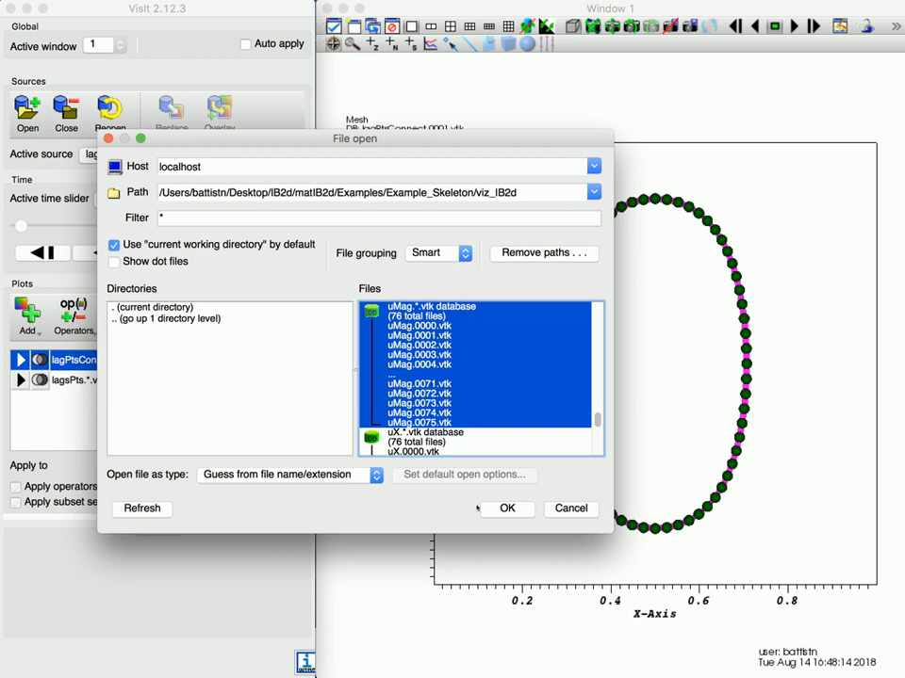
{"action": "left_click", "coordinate": [506, 509]}
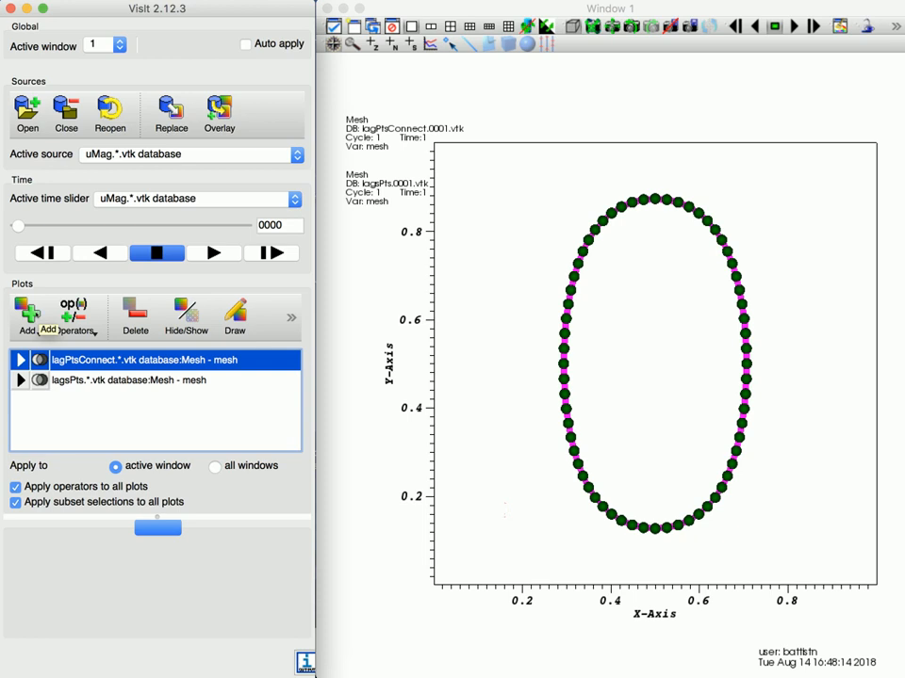
Draw a Pseudocolor plot of uMag with an Index database correlation, then play the animation and stop it at time step 54
{"action": "left_click", "coordinate": [38, 319]}
{"action": "mouse_move", "coordinate": [34, 317]}
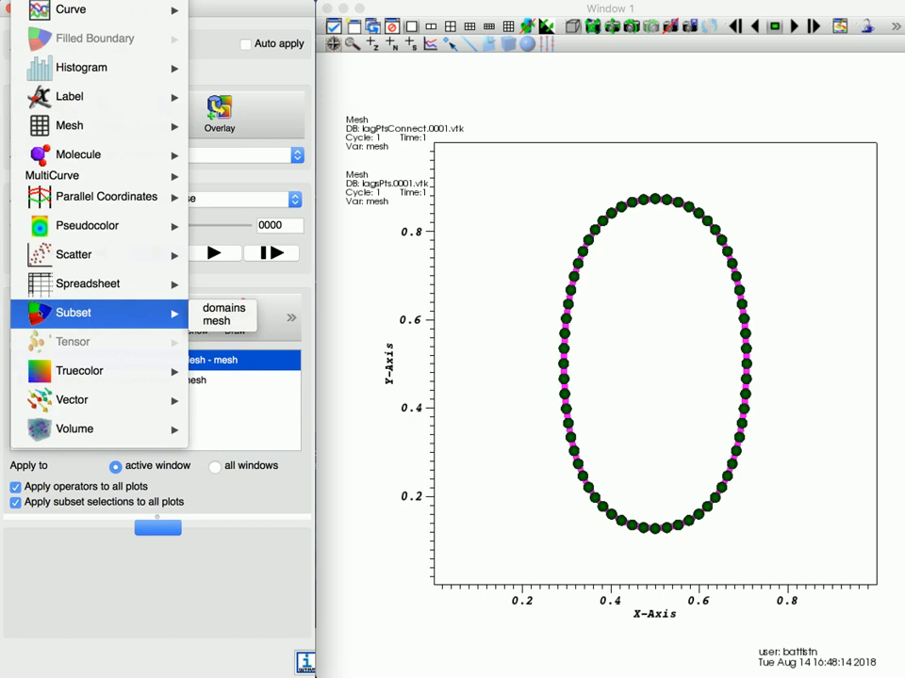
{"action": "mouse_move", "coordinate": [74, 257]}
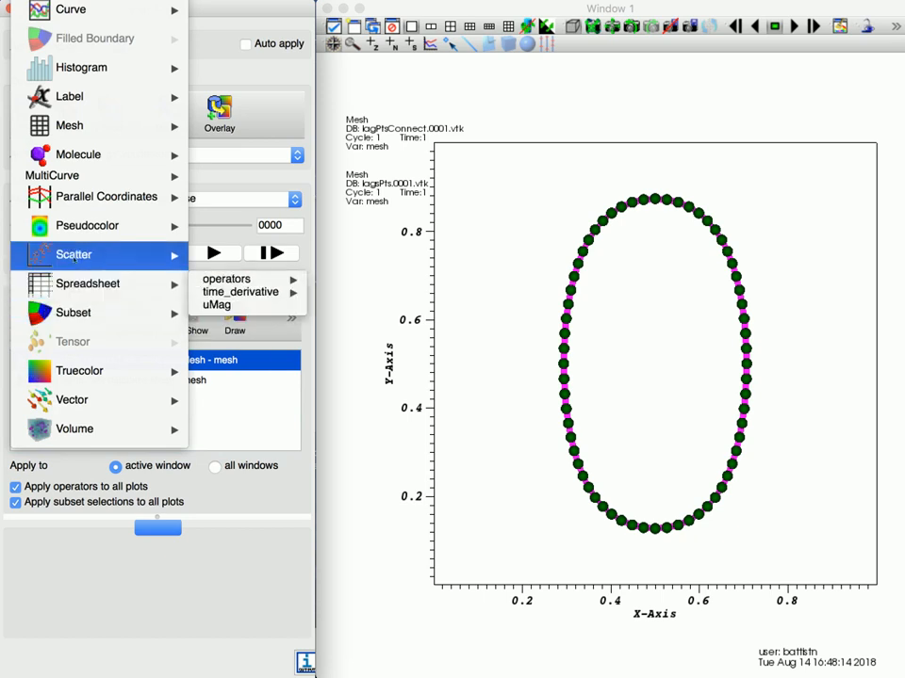
{"action": "mouse_move", "coordinate": [81, 231]}
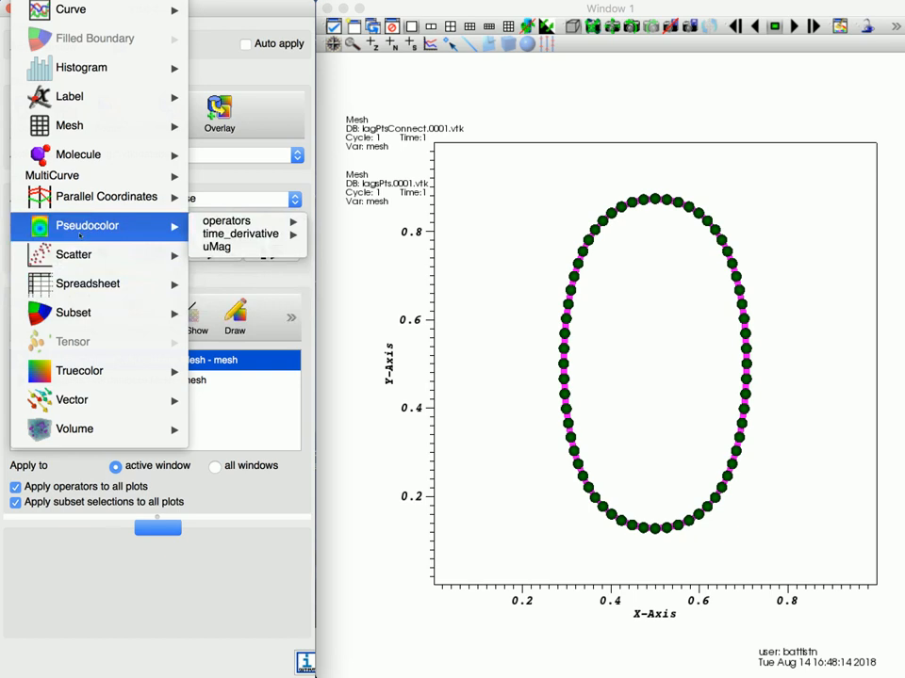
{"action": "left_click", "coordinate": [248, 248]}
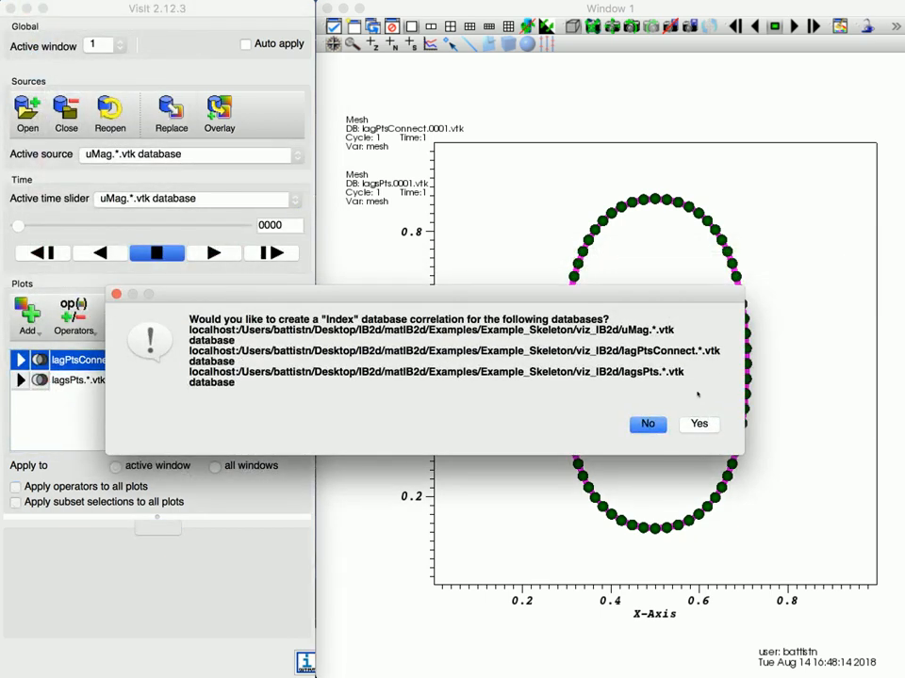
{"action": "left_click", "coordinate": [699, 425]}
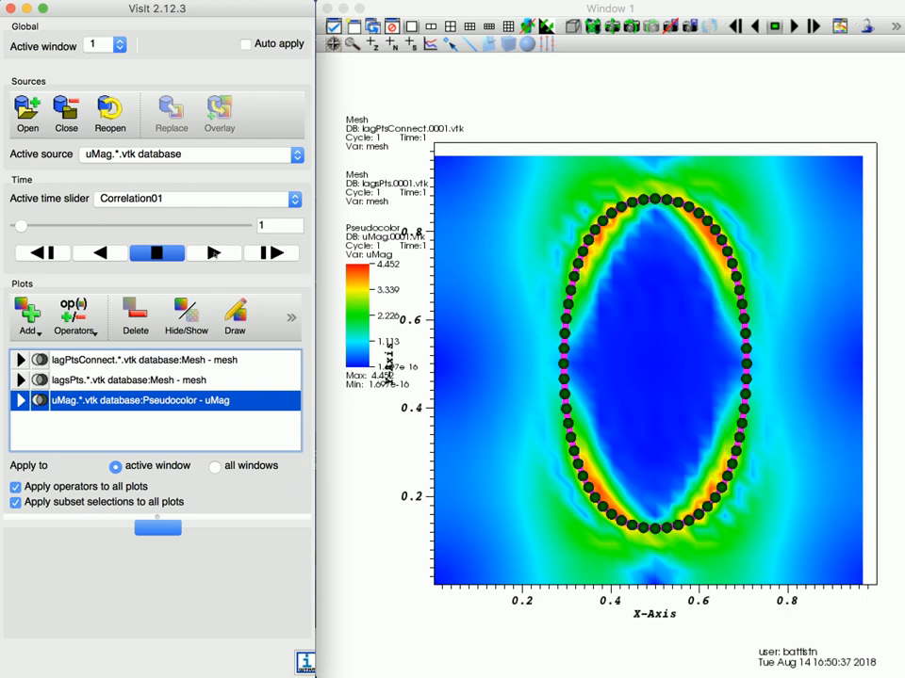
{"action": "left_click", "coordinate": [213, 253]}
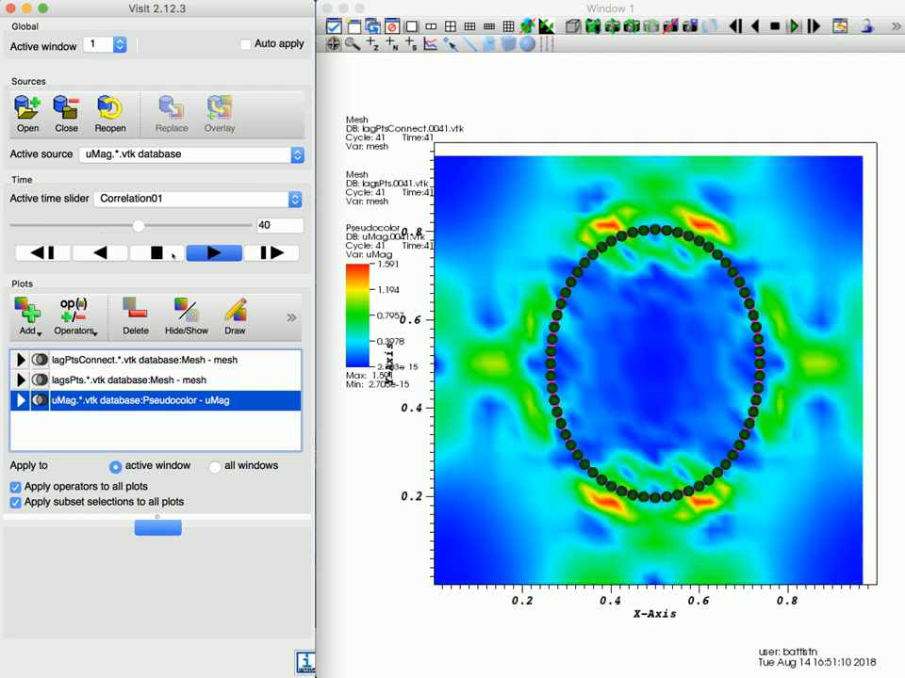
{"action": "left_click", "coordinate": [168, 254]}
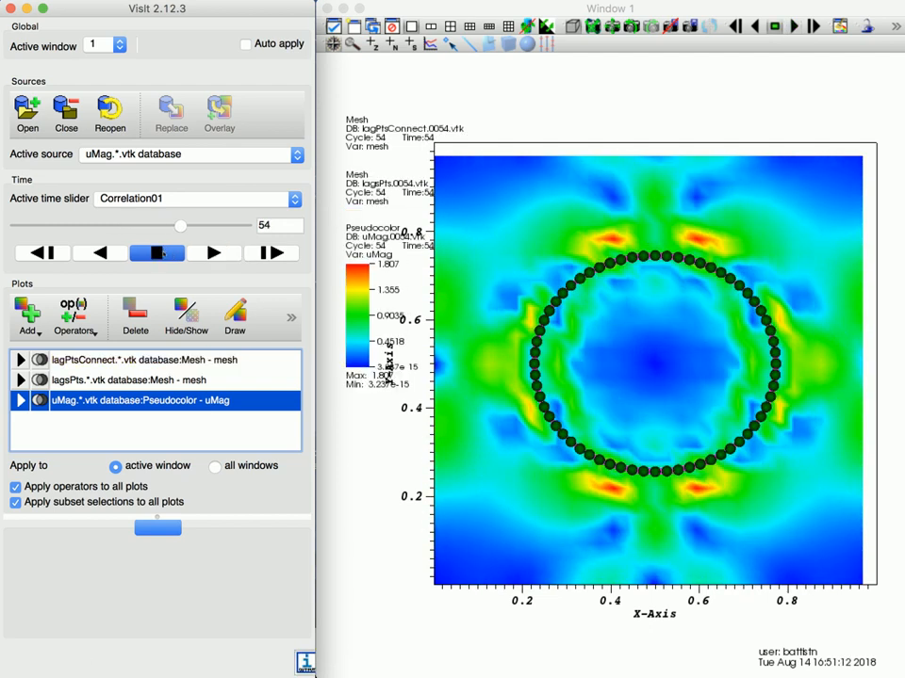
Enable a minimum limit of 0 in the uMag Pseudocolor plot attributes and apply it
{"action": "double_click", "coordinate": [211, 404]}
{"action": "left_click_drag", "start_coordinate": [283, 151], "coordinate": [337, 215]}
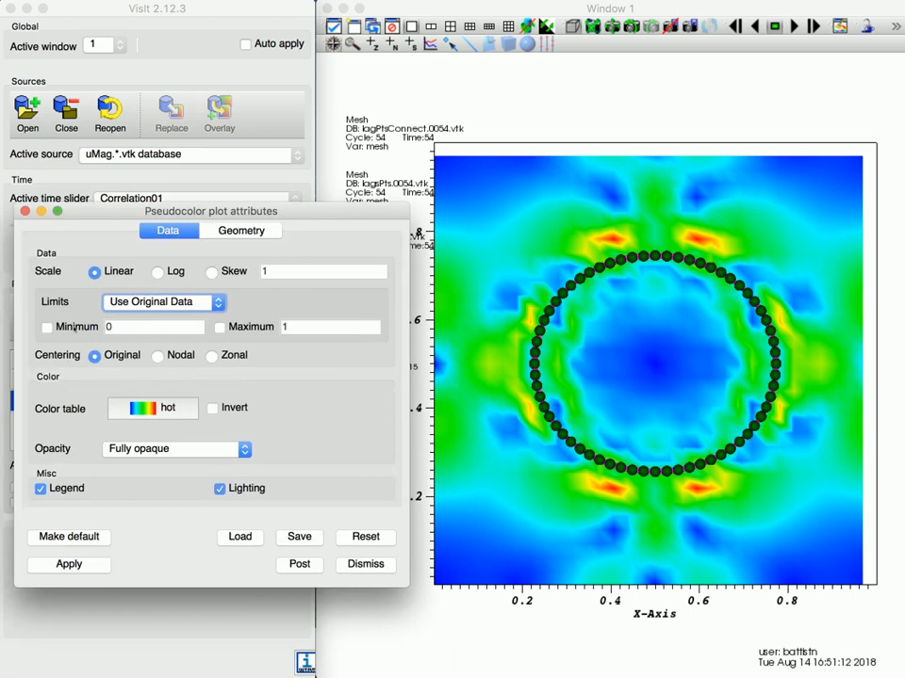
{"action": "left_click", "coordinate": [47, 327]}
{"action": "left_click", "coordinate": [93, 567]}
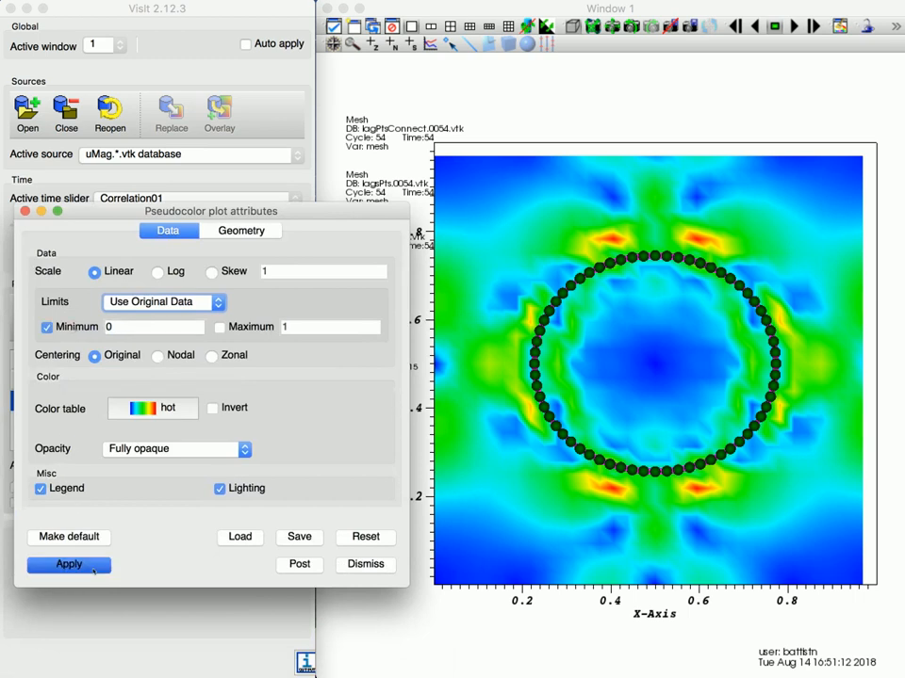
Enable the uMag Pseudocolor plot's maximum limit, set it to 1.5, and apply it
{"action": "left_click", "coordinate": [252, 327]}
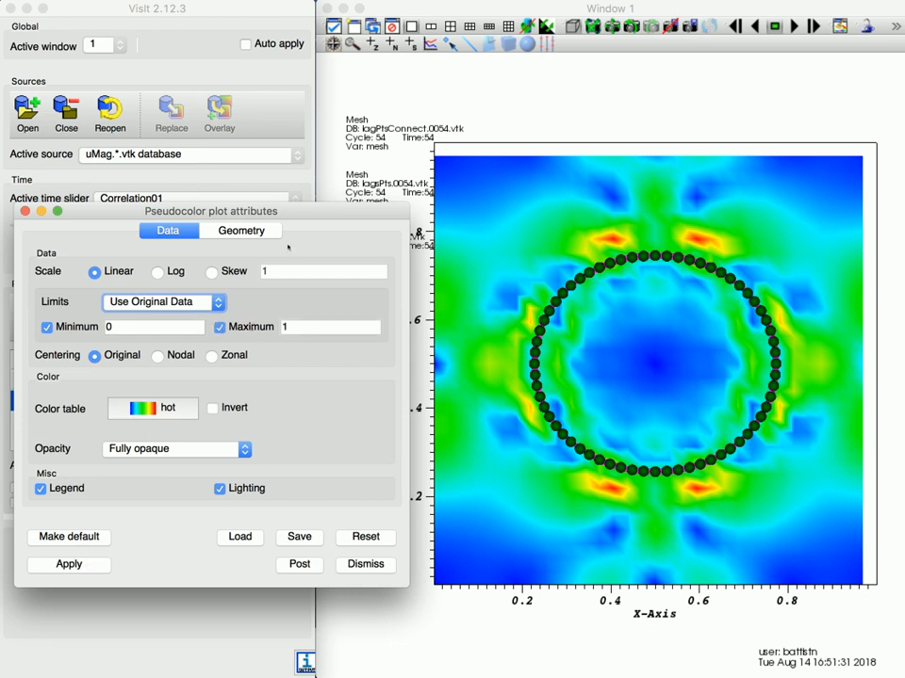
{"action": "left_click_drag", "start_coordinate": [301, 214], "coordinate": [751, 226]}
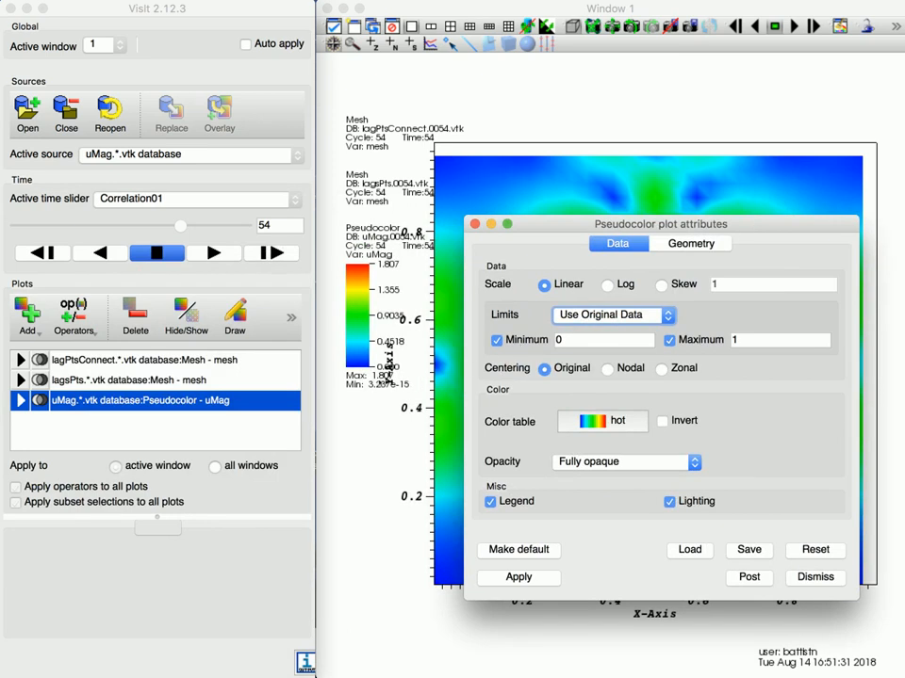
{"action": "left_click_drag", "start_coordinate": [625, 224], "coordinate": [208, 184]}
{"action": "left_click", "coordinate": [345, 301]}
{"action": "type", "text": ".5"}
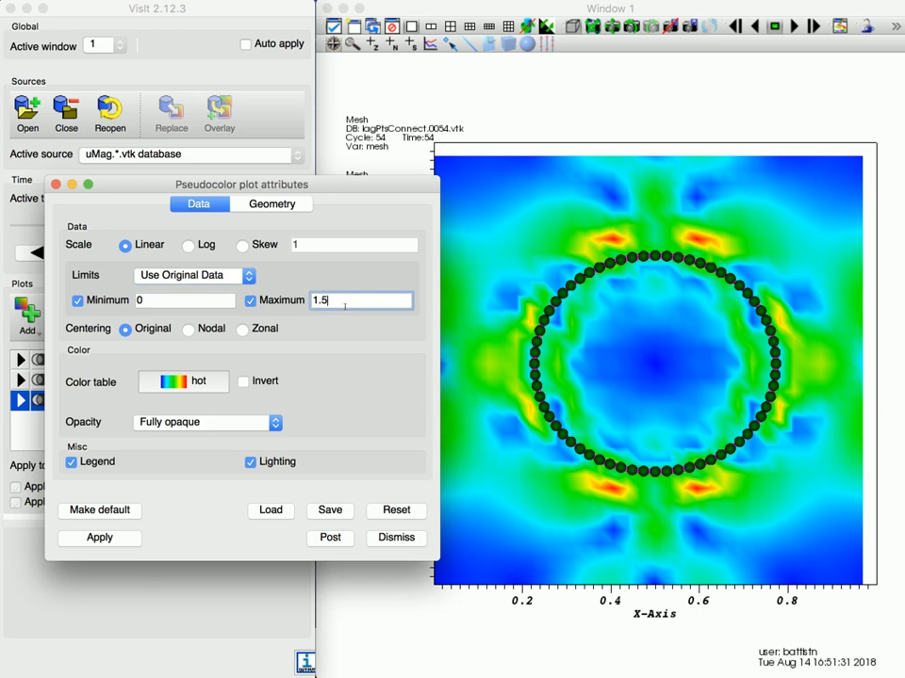
{"action": "left_click", "coordinate": [100, 539]}
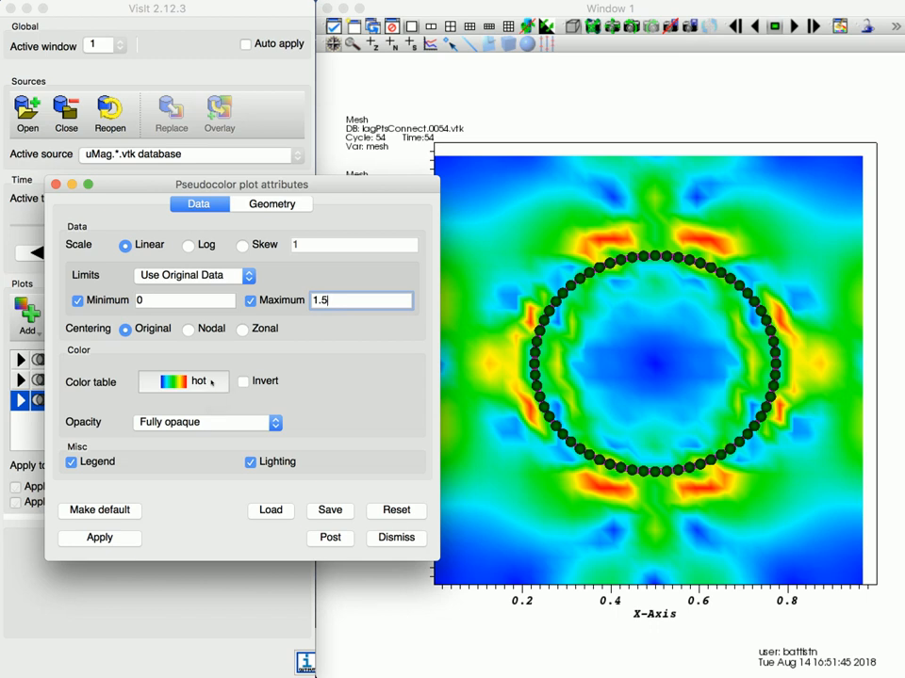
Change the Pseudocolor plot's color table to PuOr and apply it
{"action": "left_click", "coordinate": [212, 382]}
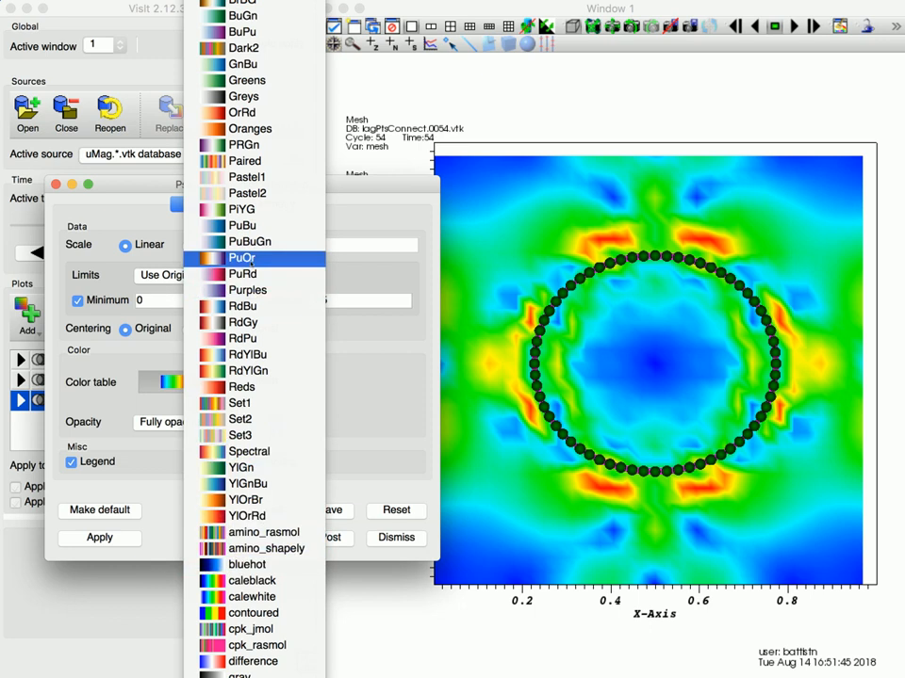
{"action": "left_click", "coordinate": [241, 258]}
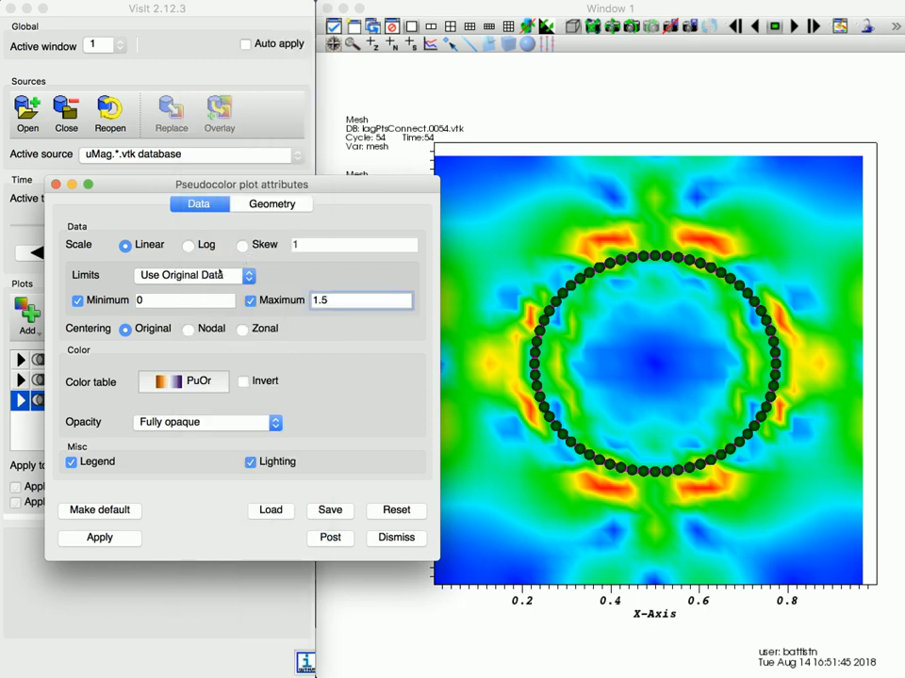
{"action": "left_click", "coordinate": [117, 540]}
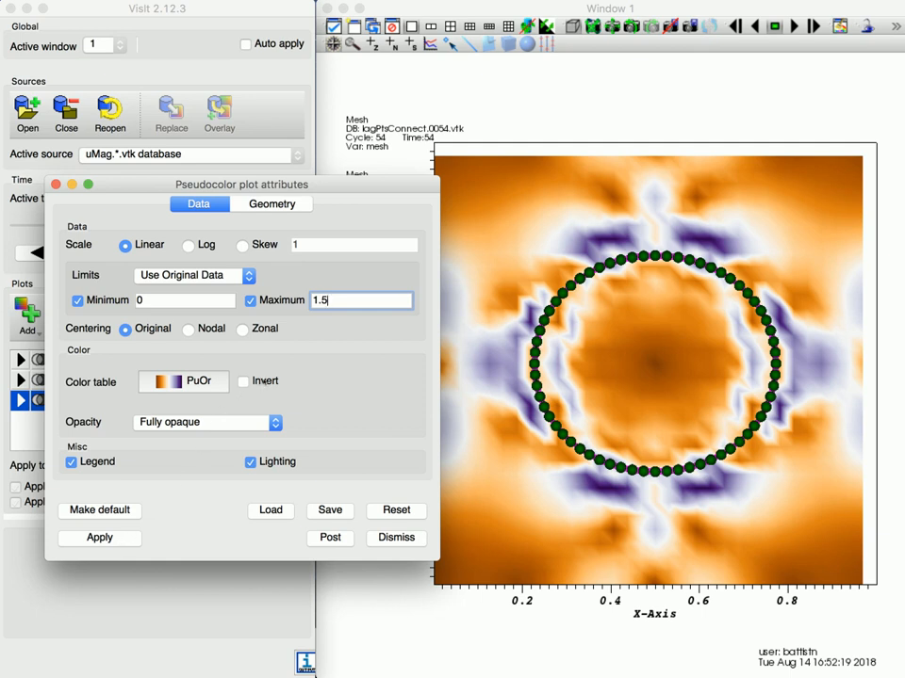
Invert the PuOr color table, apply and close the plot attributes, and play the animation until stopping it at time step 45
{"action": "left_click_drag", "start_coordinate": [369, 182], "coordinate": [825, 165]}
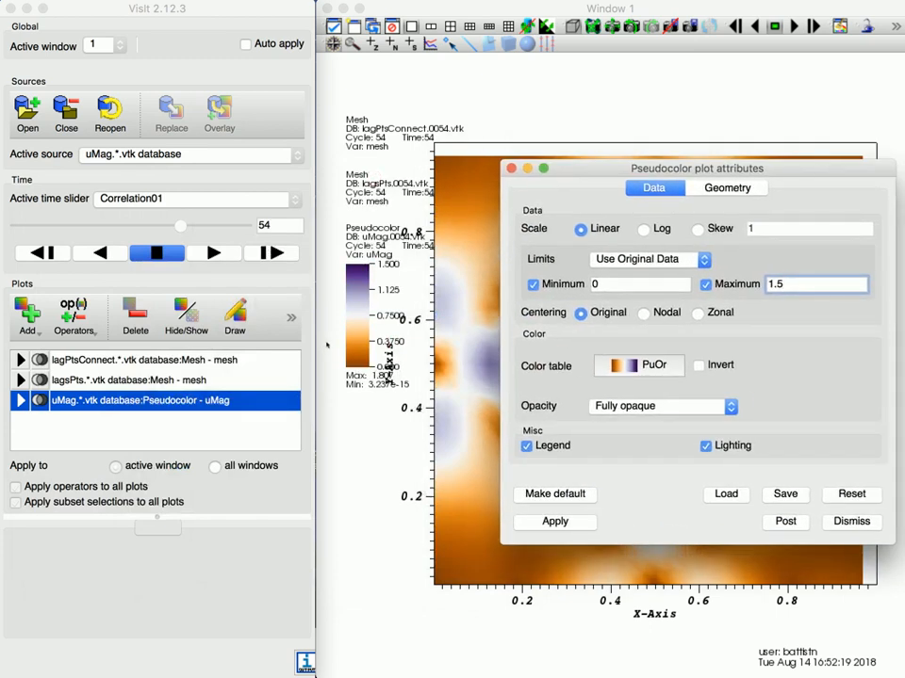
{"action": "left_click_drag", "start_coordinate": [667, 167], "coordinate": [158, 164]}
{"action": "left_click", "coordinate": [189, 360]}
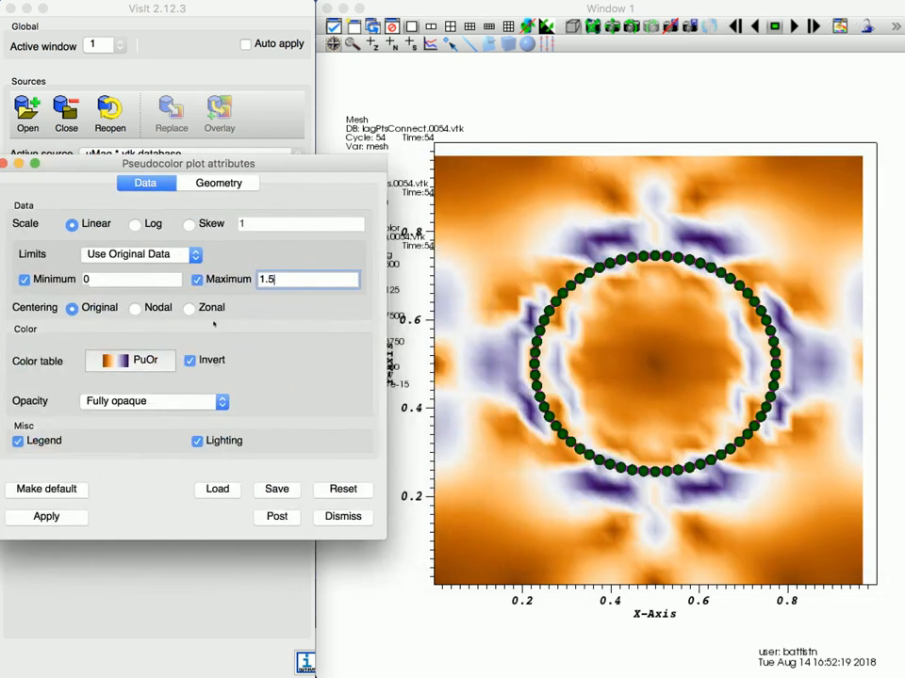
{"action": "left_click_drag", "start_coordinate": [180, 162], "coordinate": [202, 160]}
{"action": "left_click", "coordinate": [90, 514]}
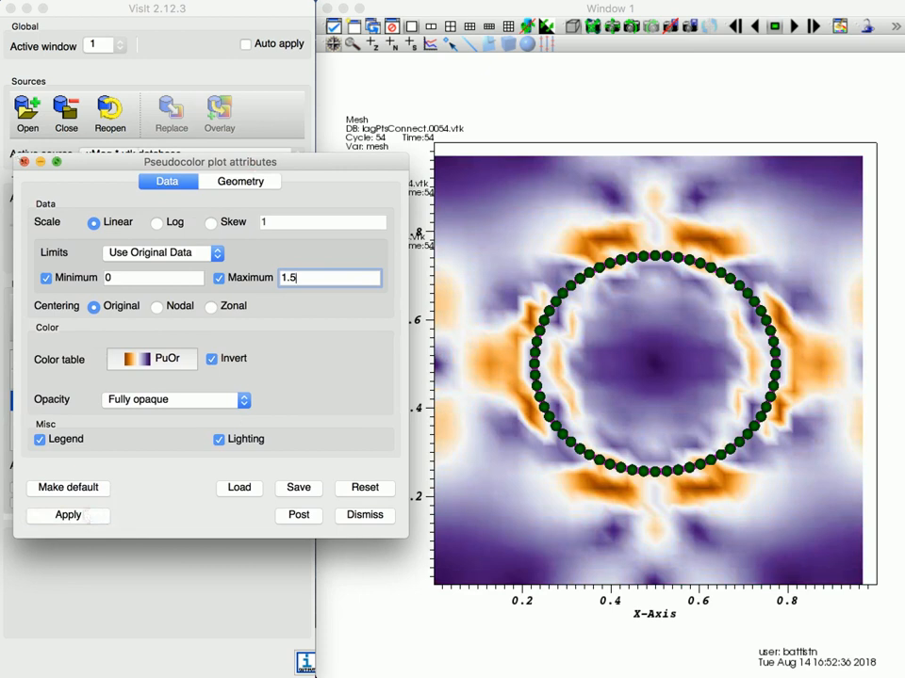
{"action": "left_click", "coordinate": [24, 162]}
{"action": "left_click", "coordinate": [214, 253]}
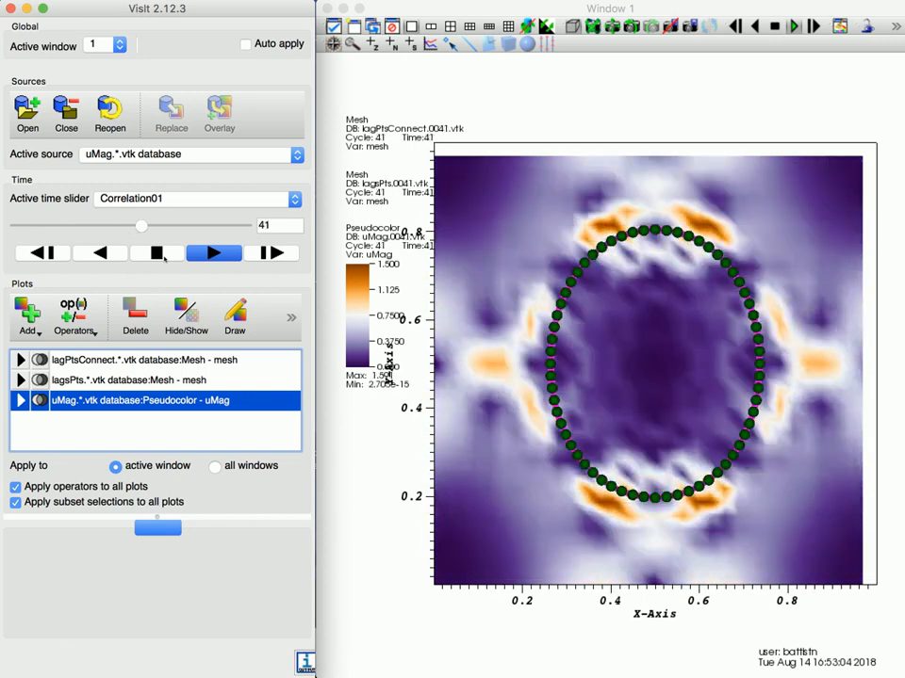
{"action": "left_click", "coordinate": [162, 254]}
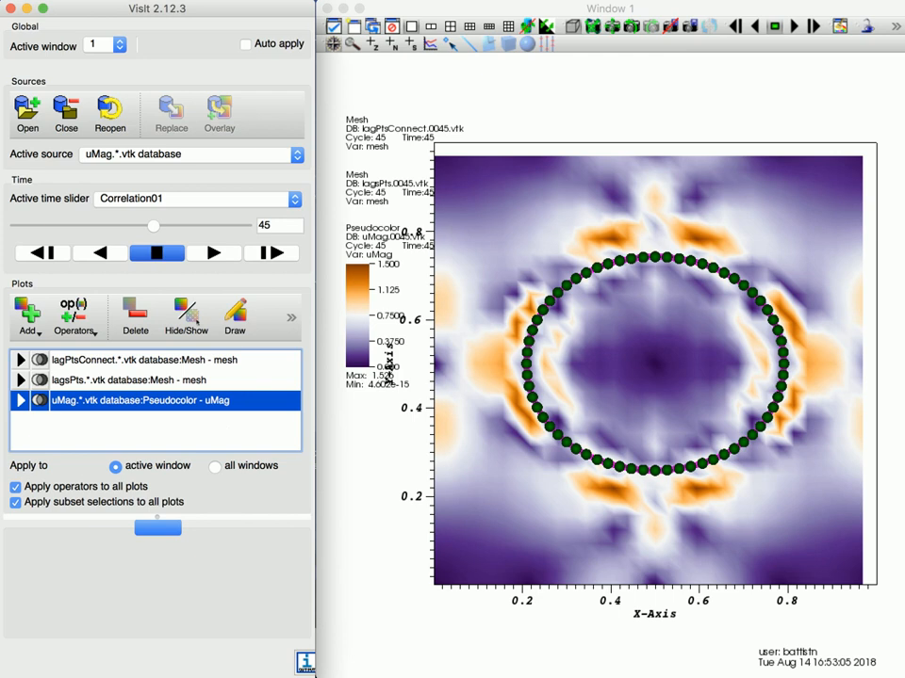
Open the u.*.vtk database from the viz_IB2d folder as the active source
{"action": "left_click", "coordinate": [27, 112]}
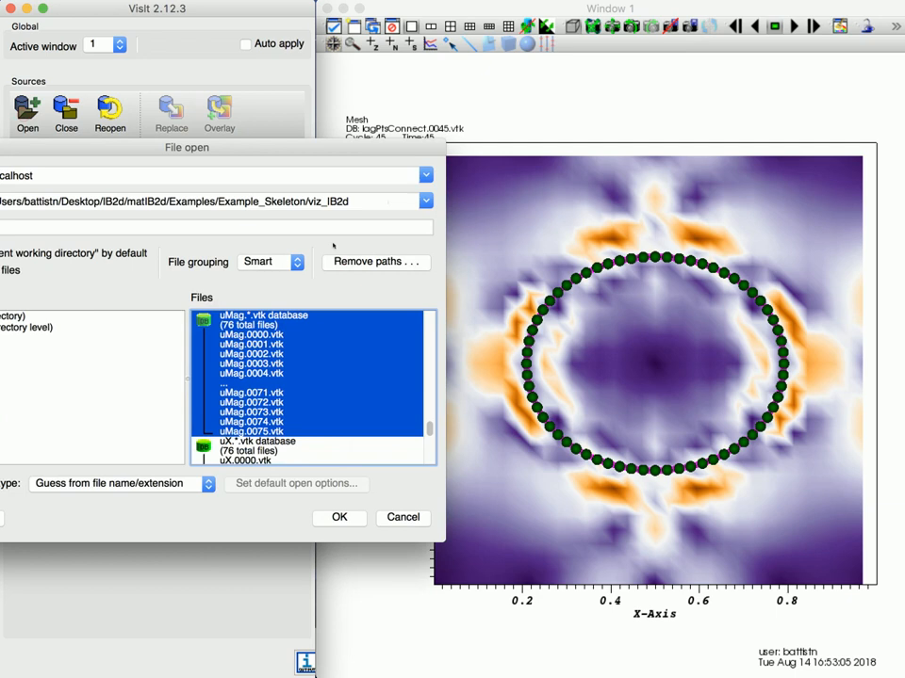
{"action": "left_click_drag", "start_coordinate": [308, 154], "coordinate": [468, 143]}
{"action": "scroll", "coordinate": [452, 386], "scroll_direction": "down", "scroll_amount": 5}
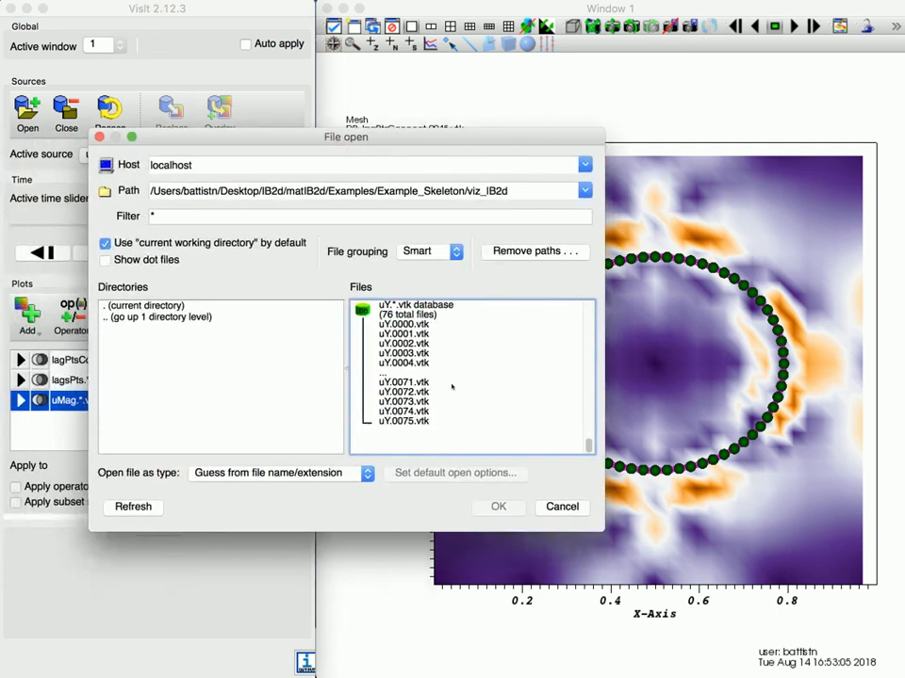
{"action": "scroll", "coordinate": [451, 387], "scroll_direction": "up", "scroll_amount": 5}
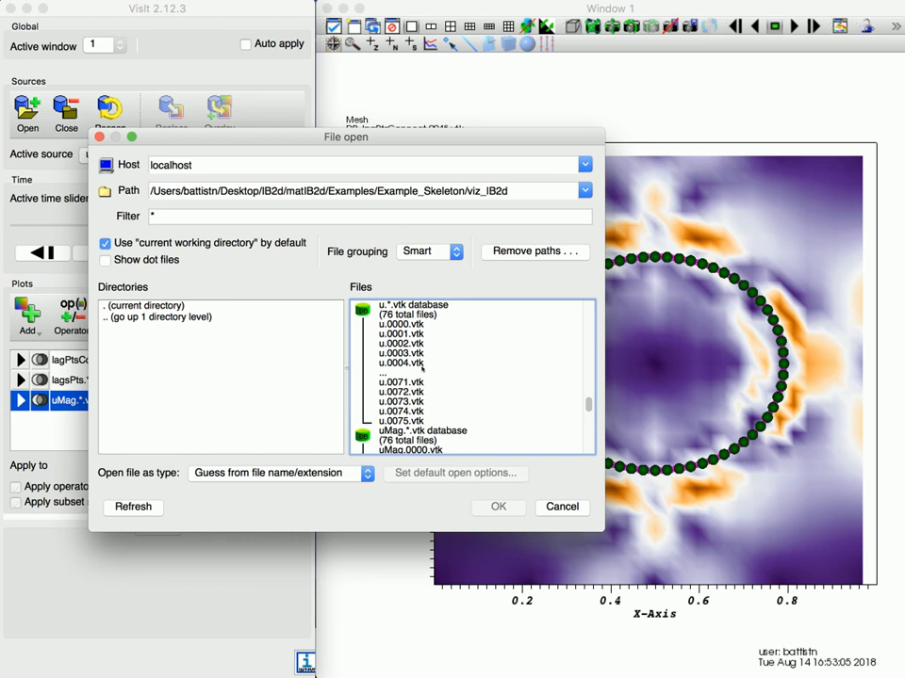
{"action": "left_click", "coordinate": [421, 369]}
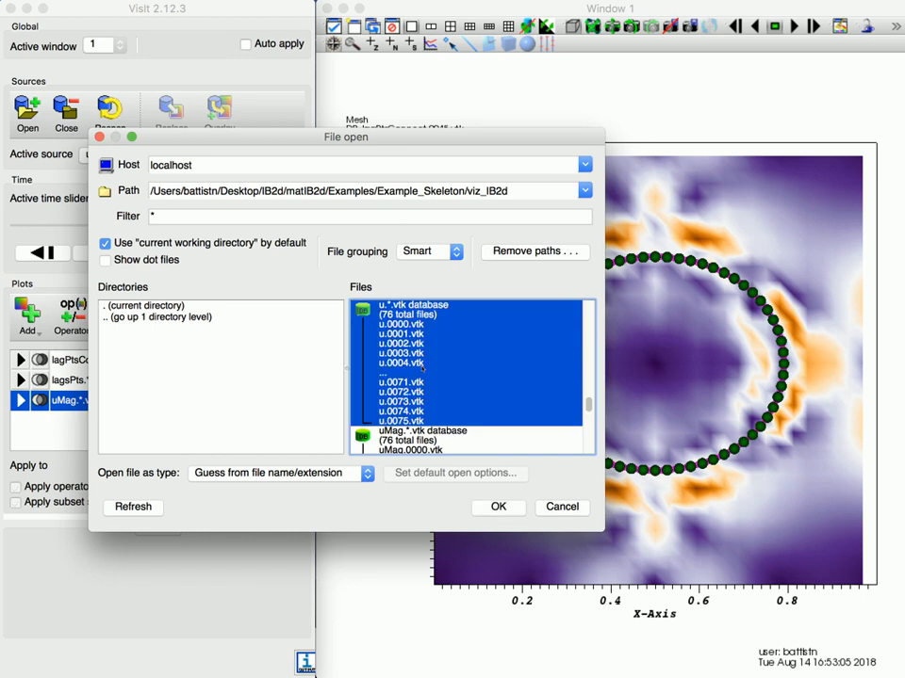
{"action": "left_click", "coordinate": [497, 507]}
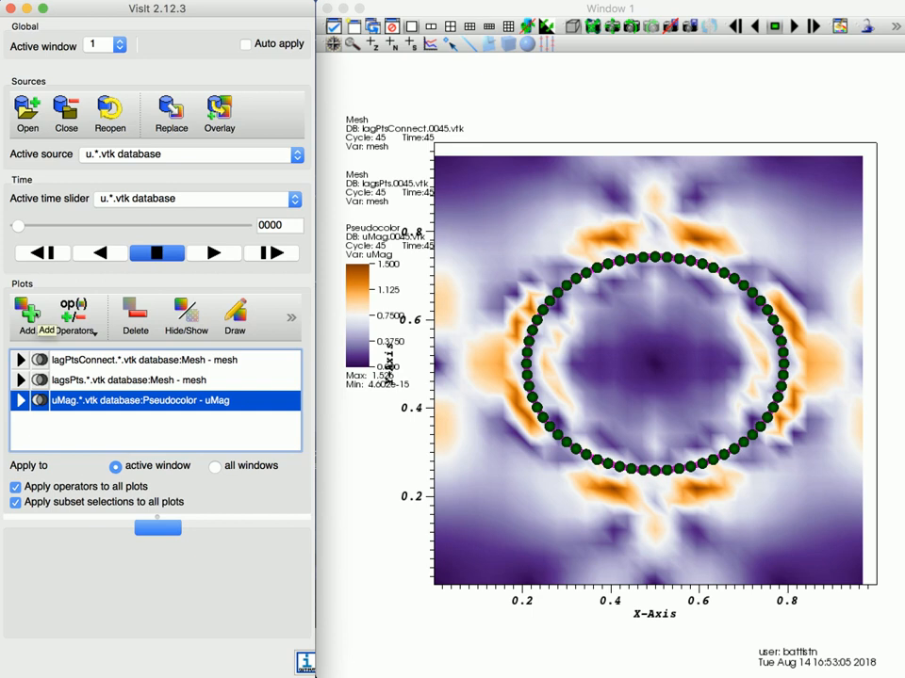
Add a Vector plot of u, accept the index database correlation, and draw it over the existing plots
{"action": "left_click", "coordinate": [38, 324]}
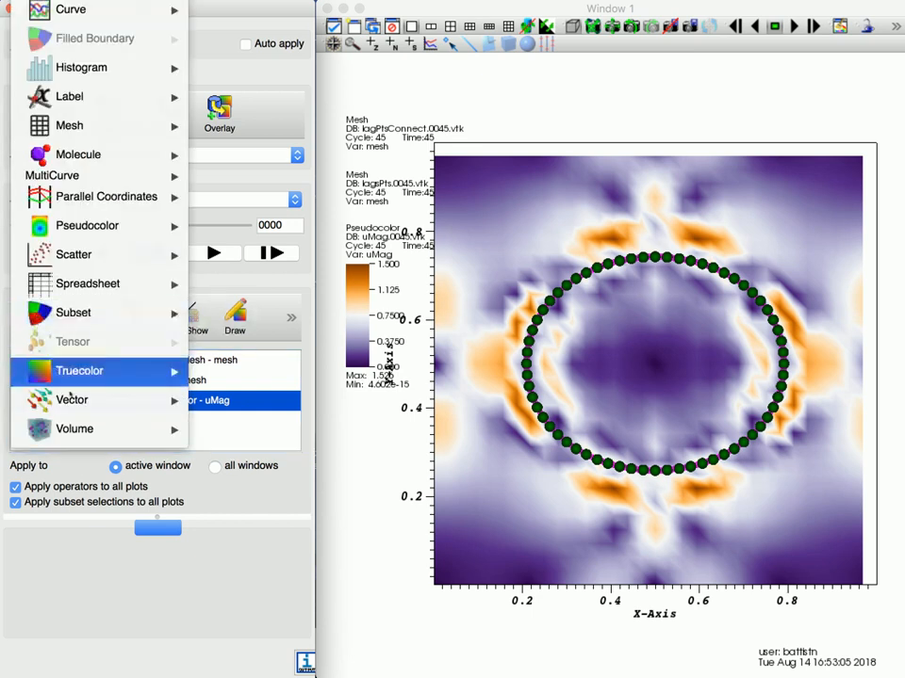
{"action": "mouse_move", "coordinate": [131, 410]}
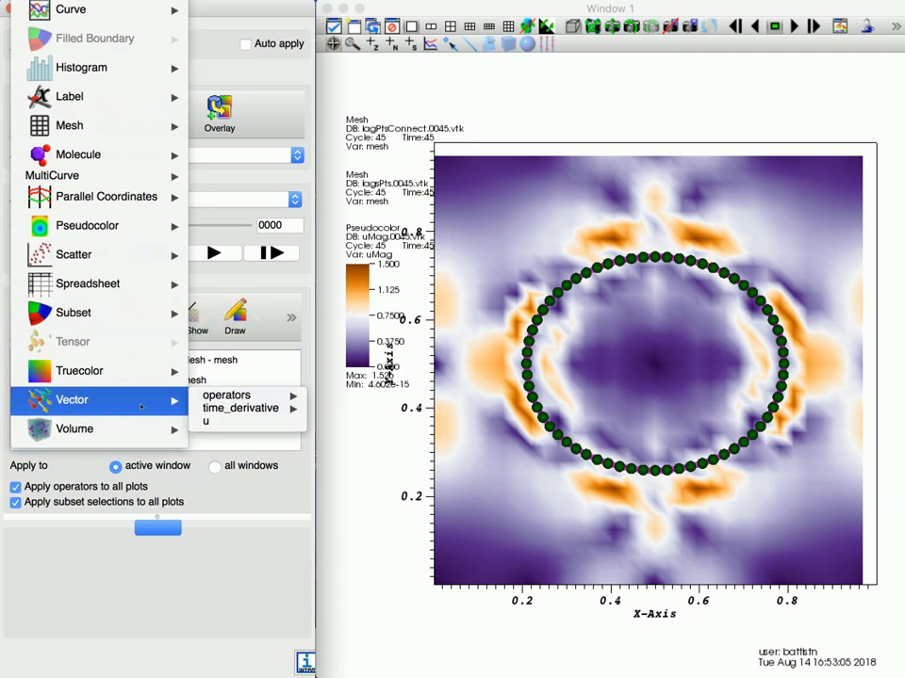
{"action": "left_click", "coordinate": [242, 423]}
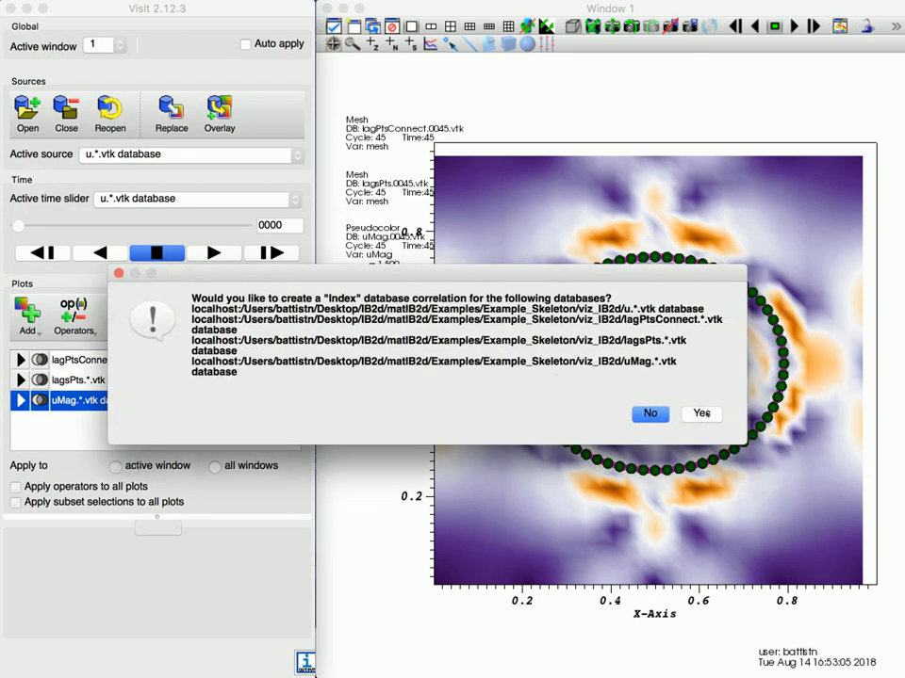
{"action": "left_click", "coordinate": [701, 413]}
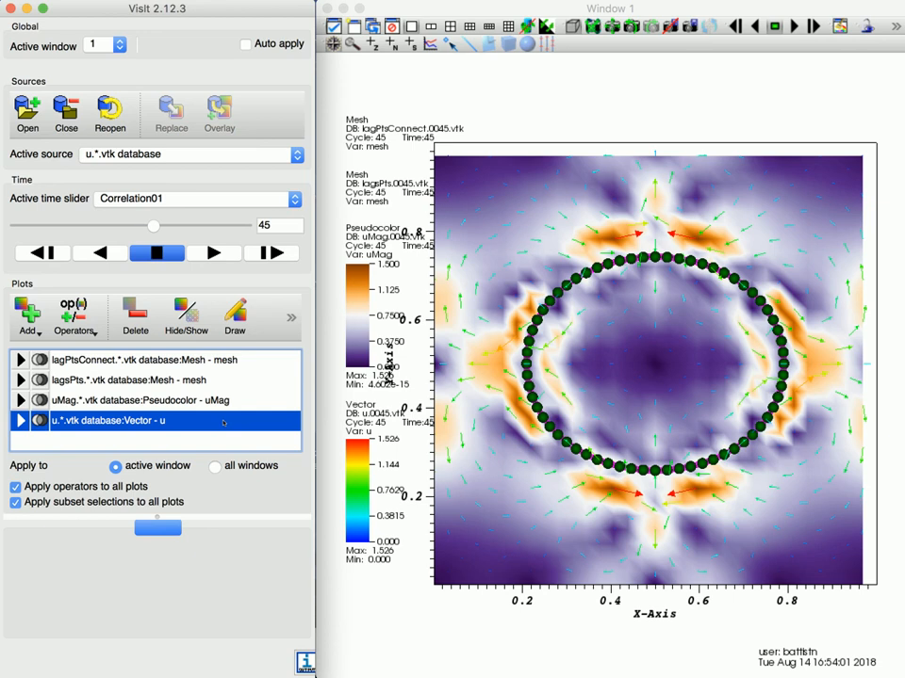
Open the u Vector plot's attributes, place its vectors uniformly throughout the mesh, and apply the change
{"action": "double_click", "coordinate": [224, 423]}
{"action": "left_click_drag", "start_coordinate": [287, 175], "coordinate": [351, 176]}
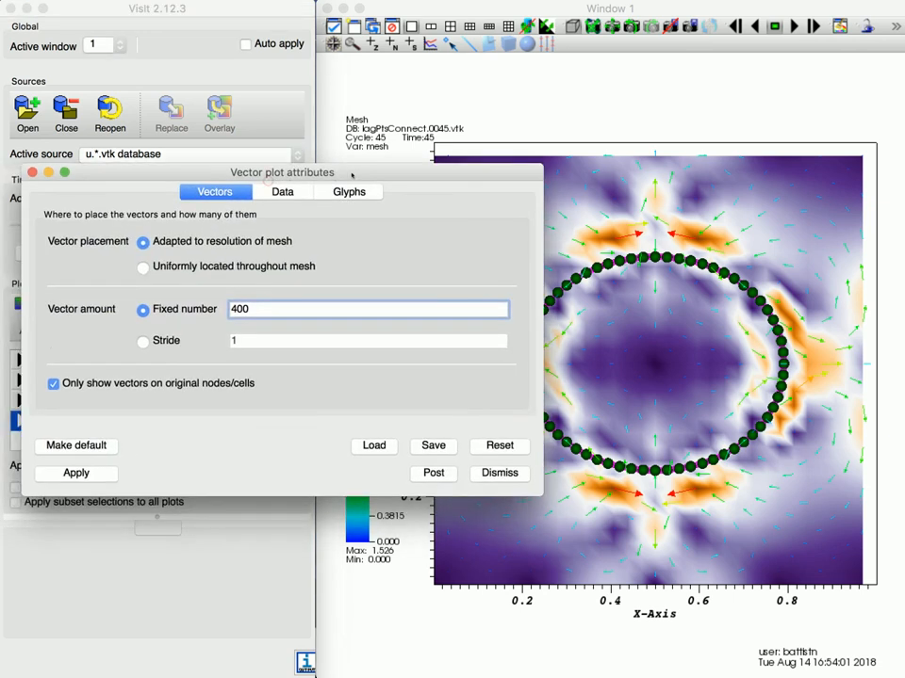
{"action": "left_click", "coordinate": [244, 267]}
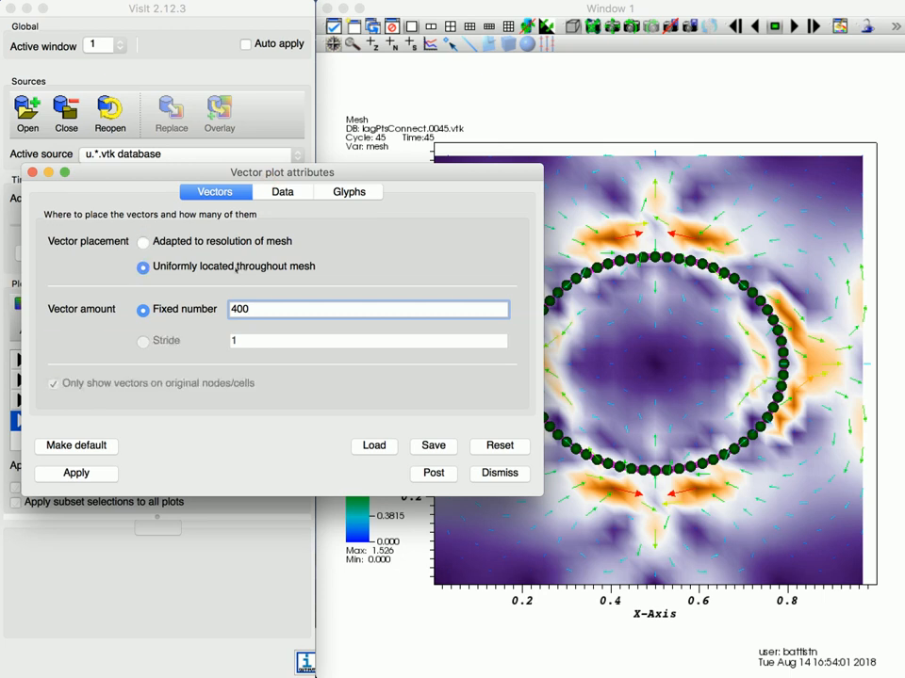
{"action": "left_click", "coordinate": [99, 473]}
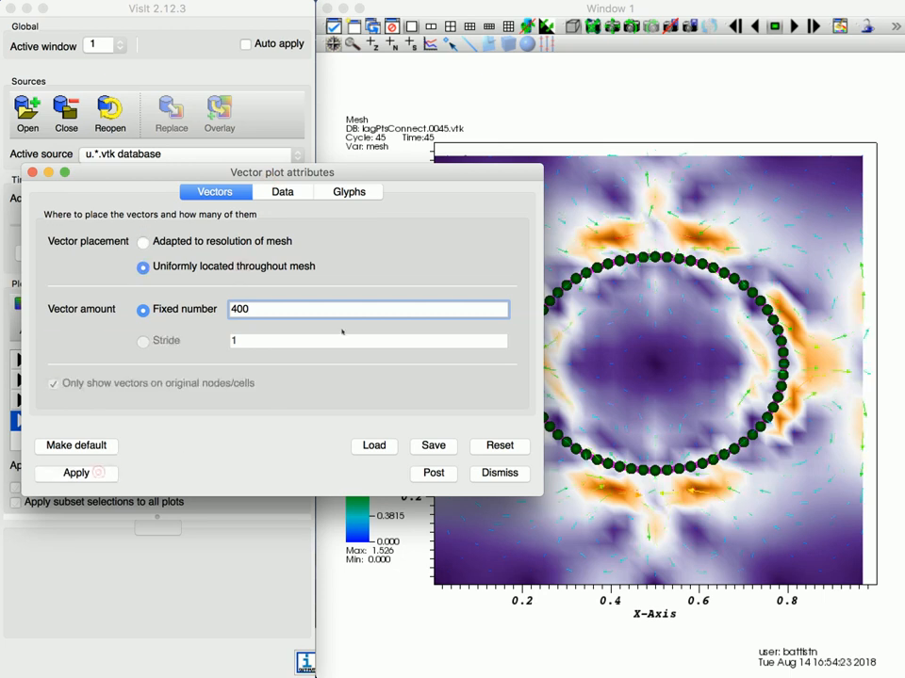
Set the Vector plot's fixed number of vectors to 4000 and apply it
{"action": "left_click_drag", "start_coordinate": [269, 309], "coordinate": [222, 310]}
{"action": "left_click_drag", "start_coordinate": [279, 170], "coordinate": [261, 170]}
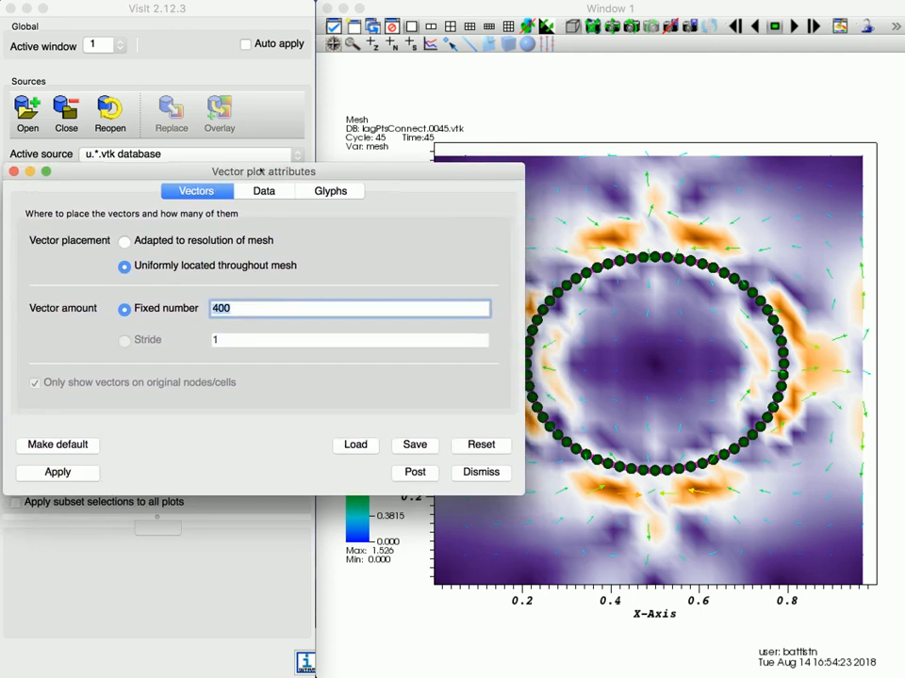
{"action": "type", "text": "4000"}
{"action": "left_click", "coordinate": [60, 471]}
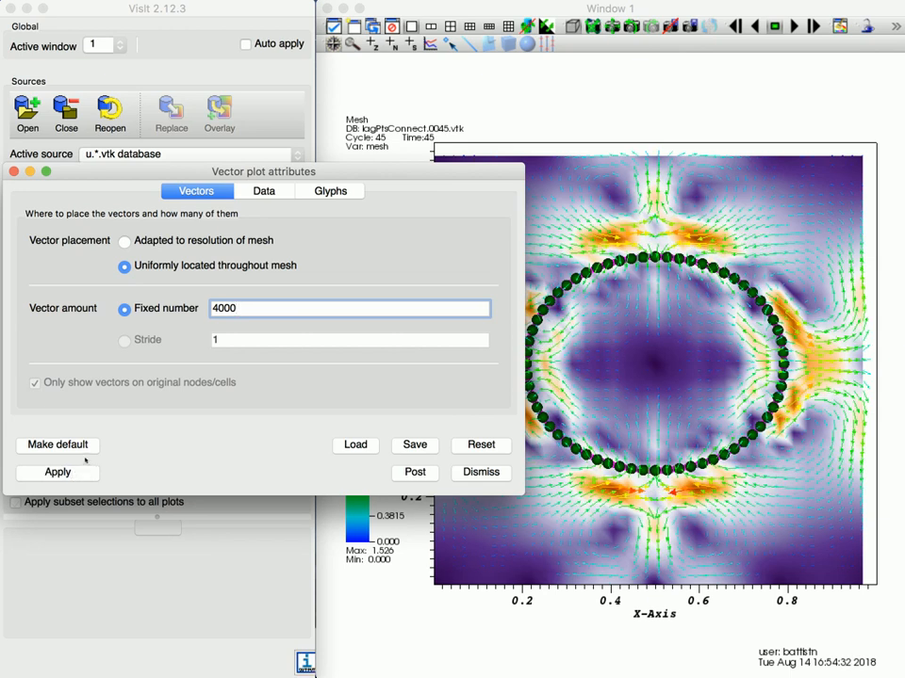
{"action": "left_click_drag", "start_coordinate": [83, 175], "coordinate": [33, 306]}
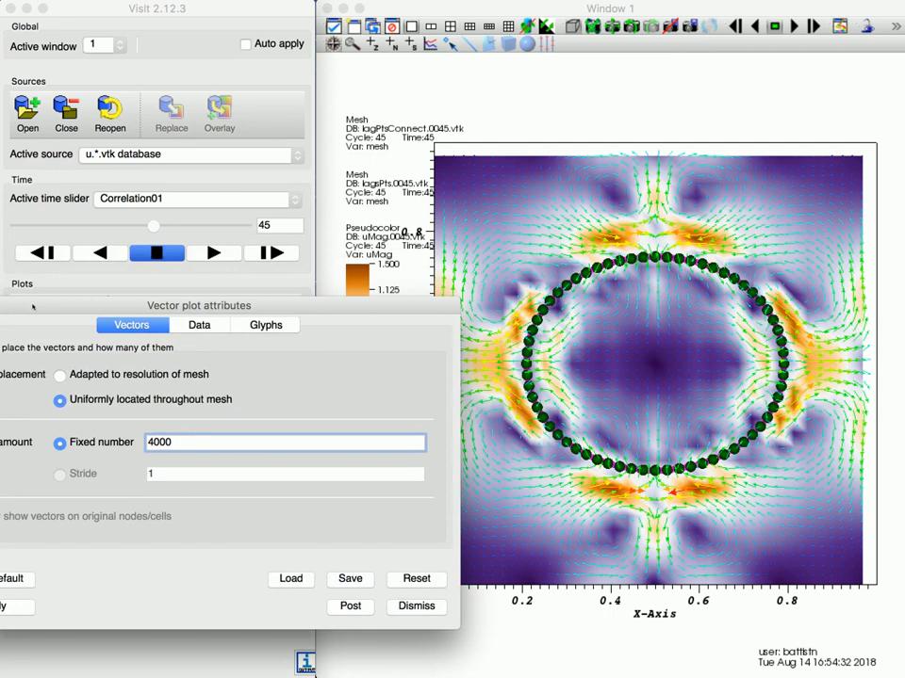
{"action": "left_click_drag", "start_coordinate": [33, 306], "coordinate": [105, 177]}
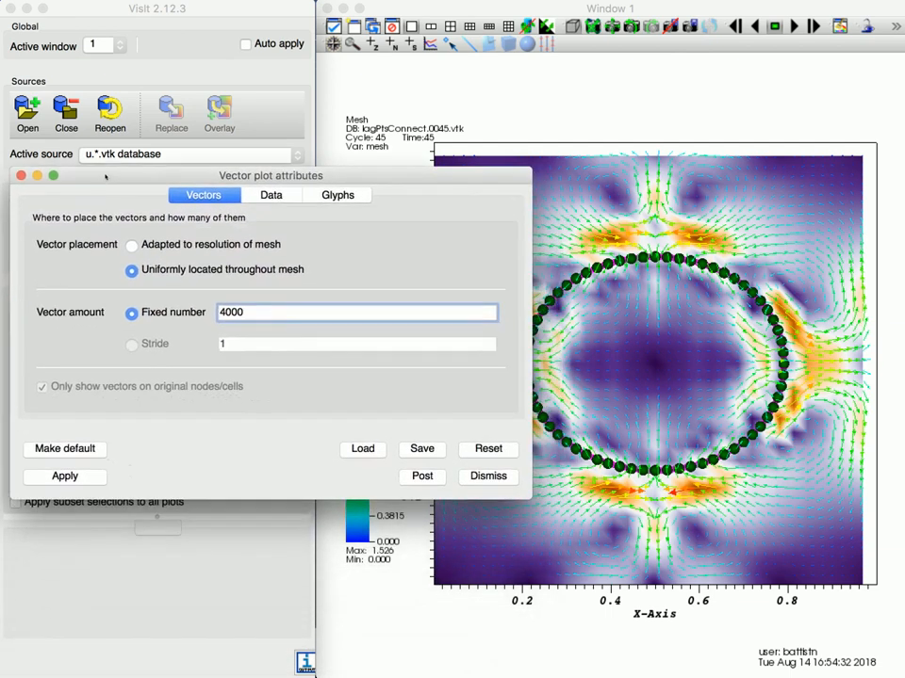
Switch the vector coloring from magnitude to a constant color and apply it
{"action": "left_click", "coordinate": [272, 195]}
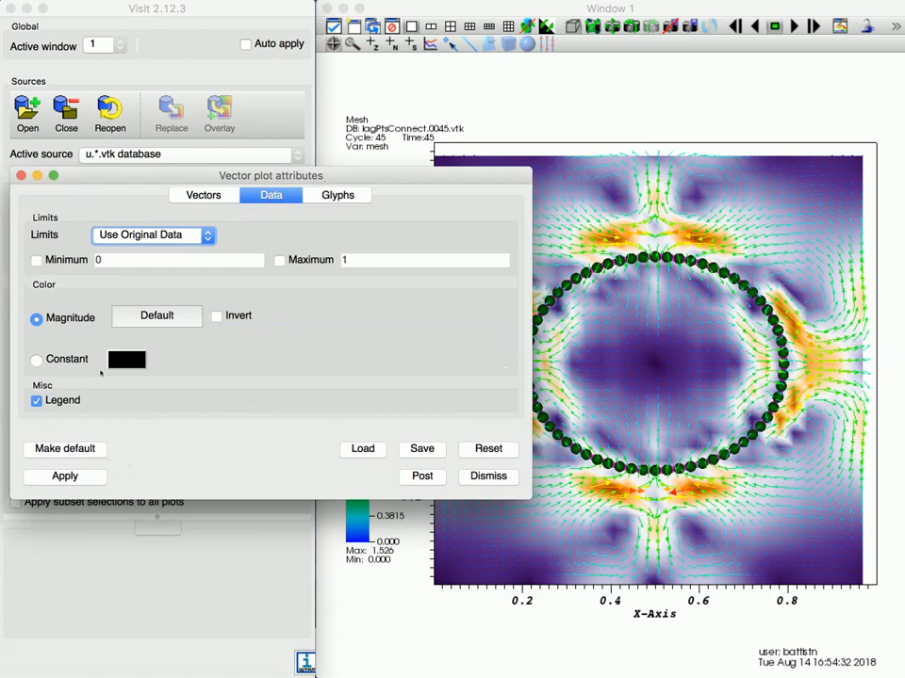
{"action": "left_click", "coordinate": [156, 317]}
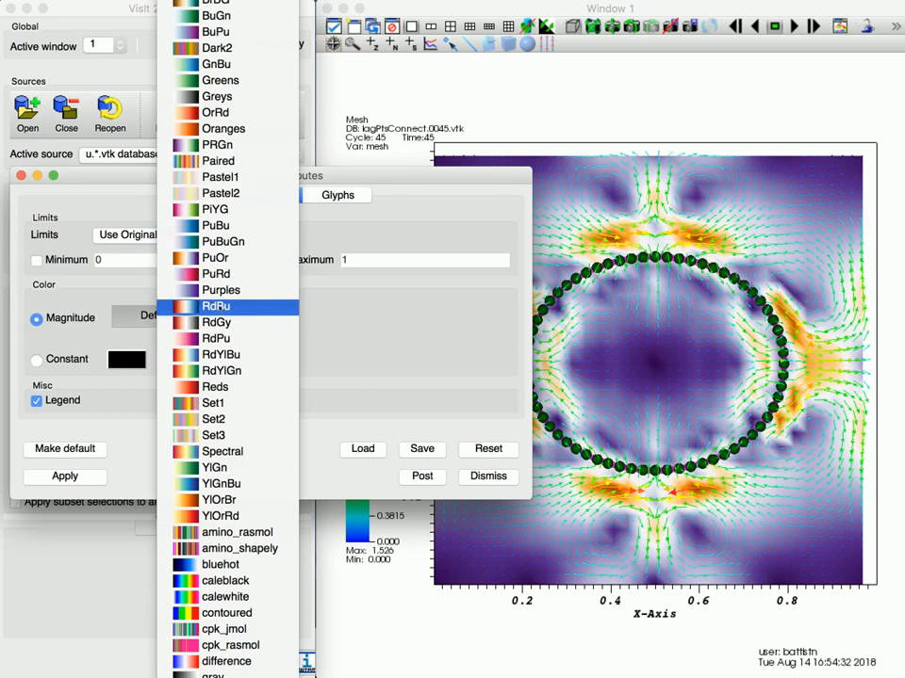
{"action": "left_click", "coordinate": [70, 349]}
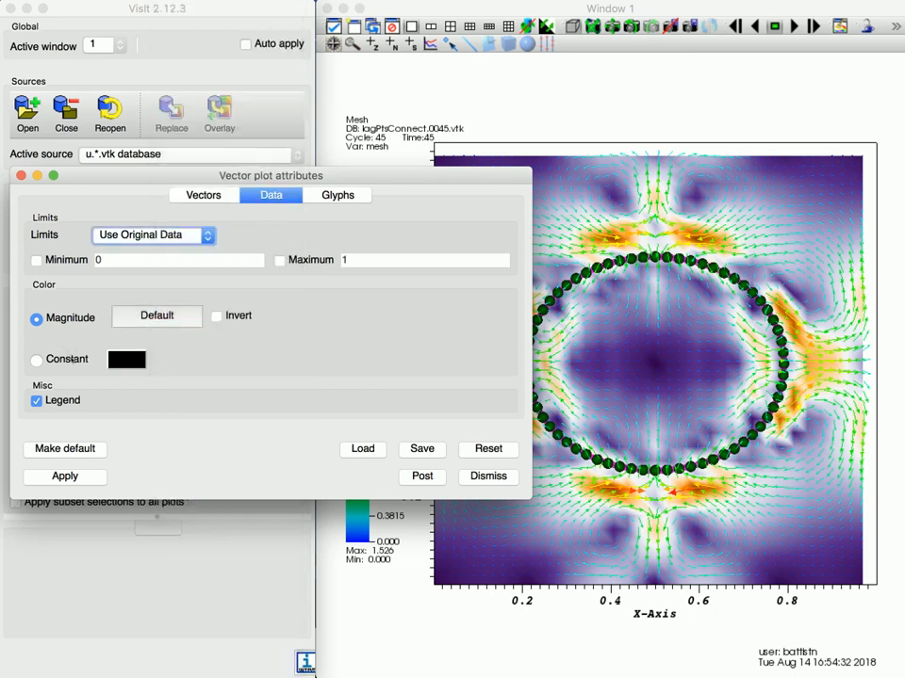
{"action": "left_click", "coordinate": [73, 359]}
{"action": "left_click", "coordinate": [85, 478]}
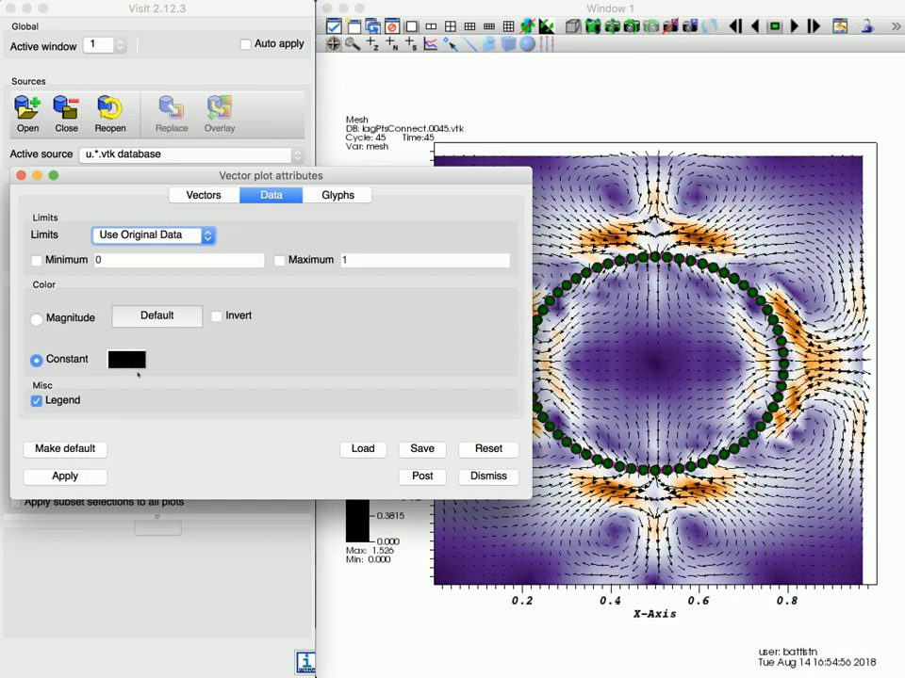
Try dark red and white as the vectors' constant color, applying each one
{"action": "left_click", "coordinate": [126, 359]}
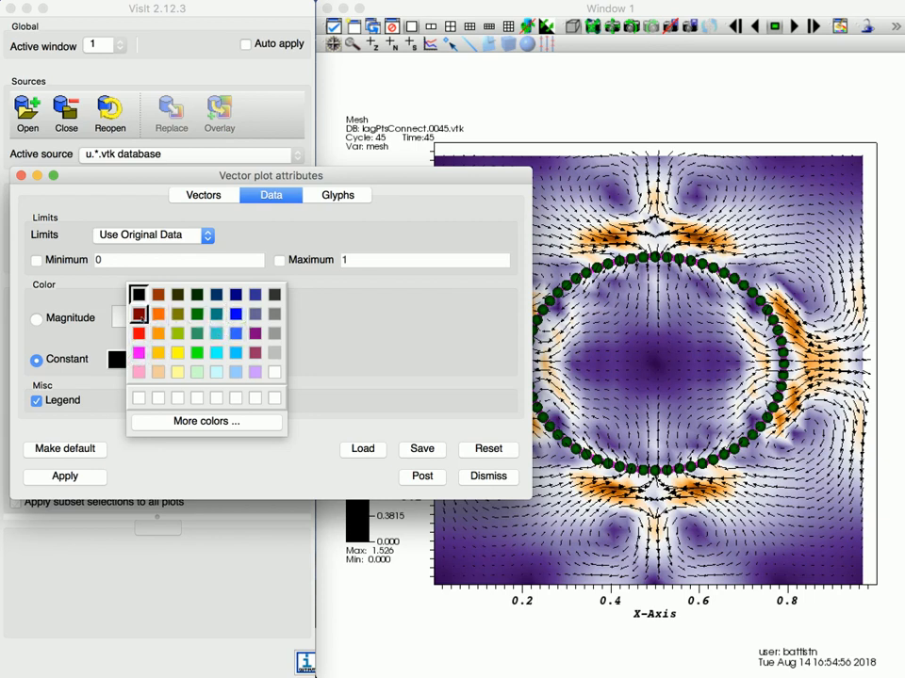
{"action": "left_click", "coordinate": [140, 315]}
{"action": "left_click", "coordinate": [99, 477]}
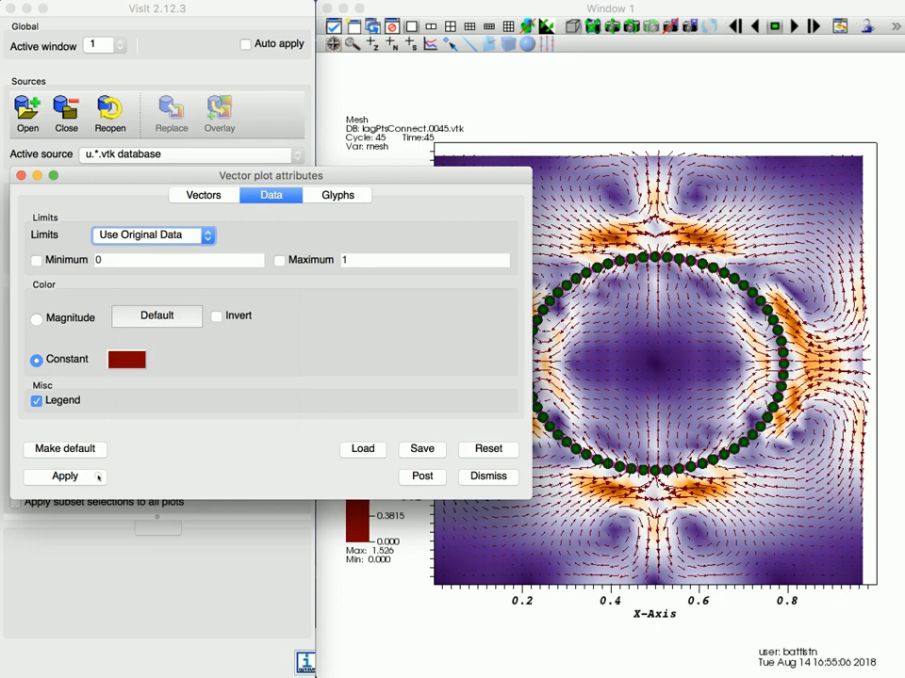
{"action": "left_click", "coordinate": [126, 359]}
{"action": "left_click", "coordinate": [273, 371]}
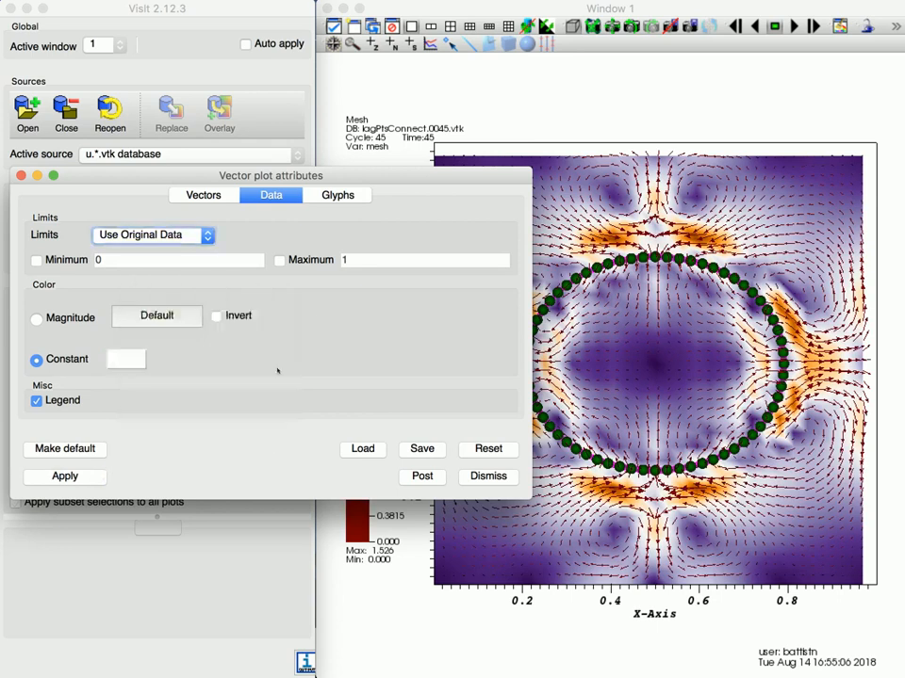
{"action": "left_click", "coordinate": [65, 477]}
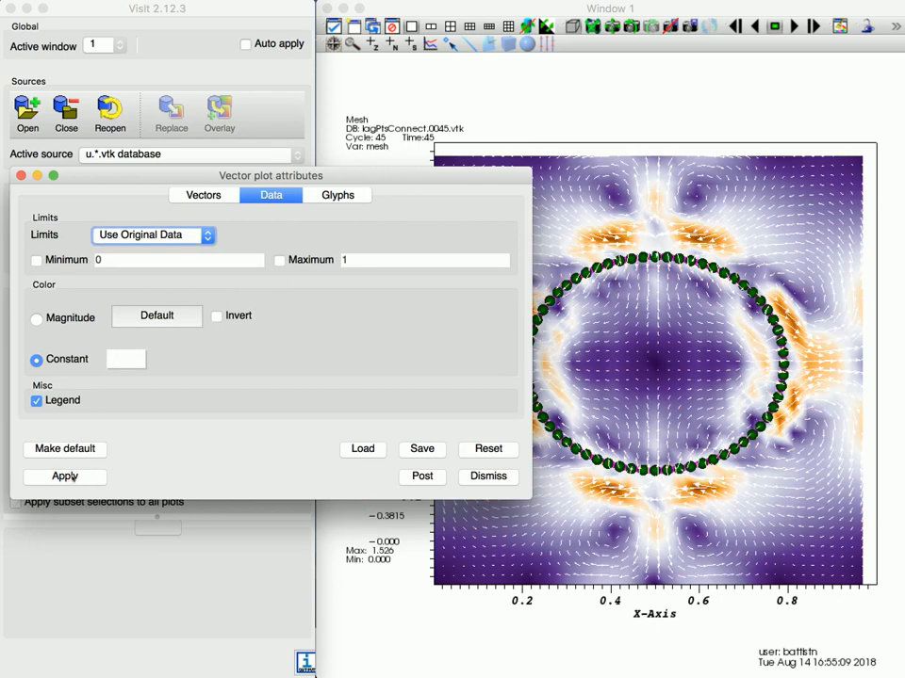
Change the vectors' constant color to medium gray and apply it
{"action": "left_click", "coordinate": [126, 359]}
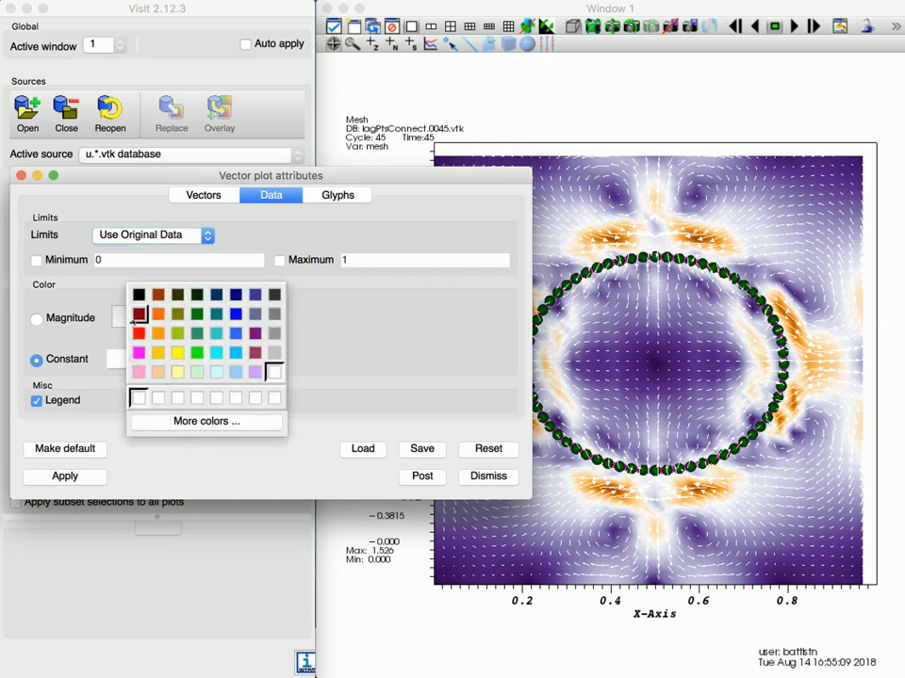
{"action": "left_click", "coordinate": [273, 333]}
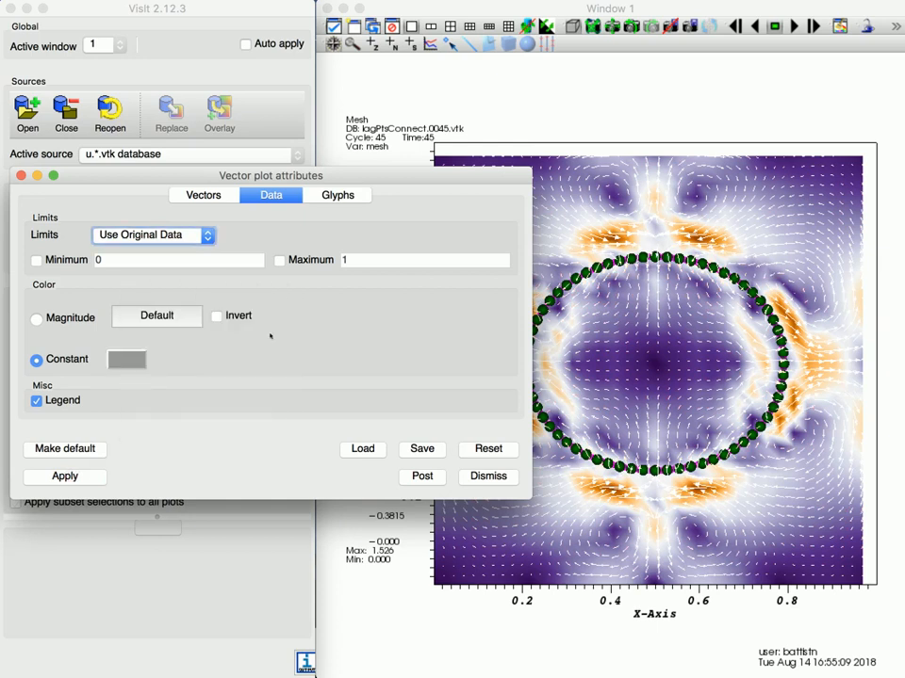
{"action": "left_click", "coordinate": [83, 477]}
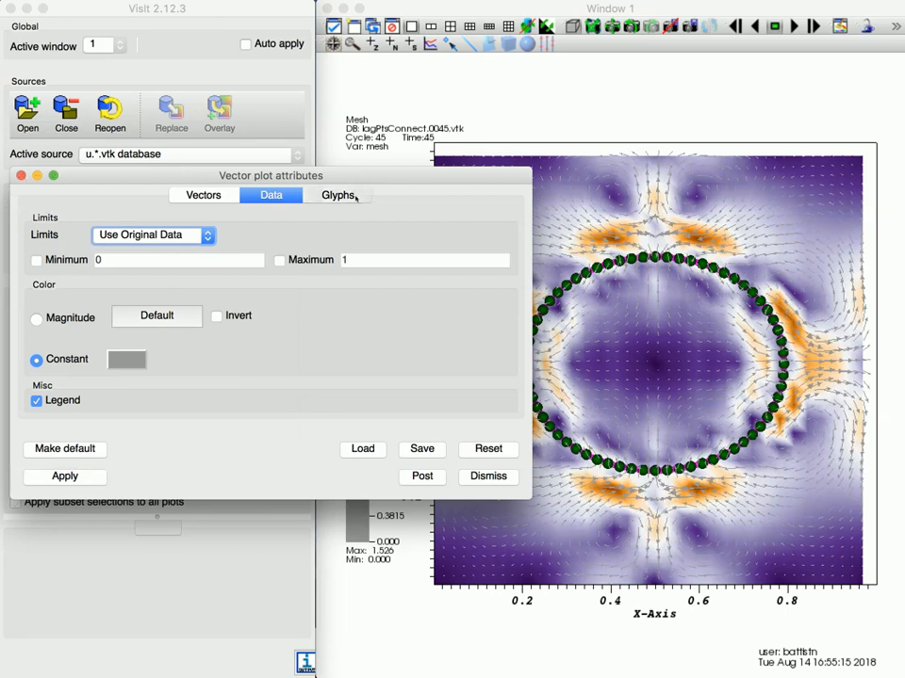
Try a vector glyph scale of 0.5, then restore it to 0.25, applying each value
{"action": "left_click", "coordinate": [356, 196]}
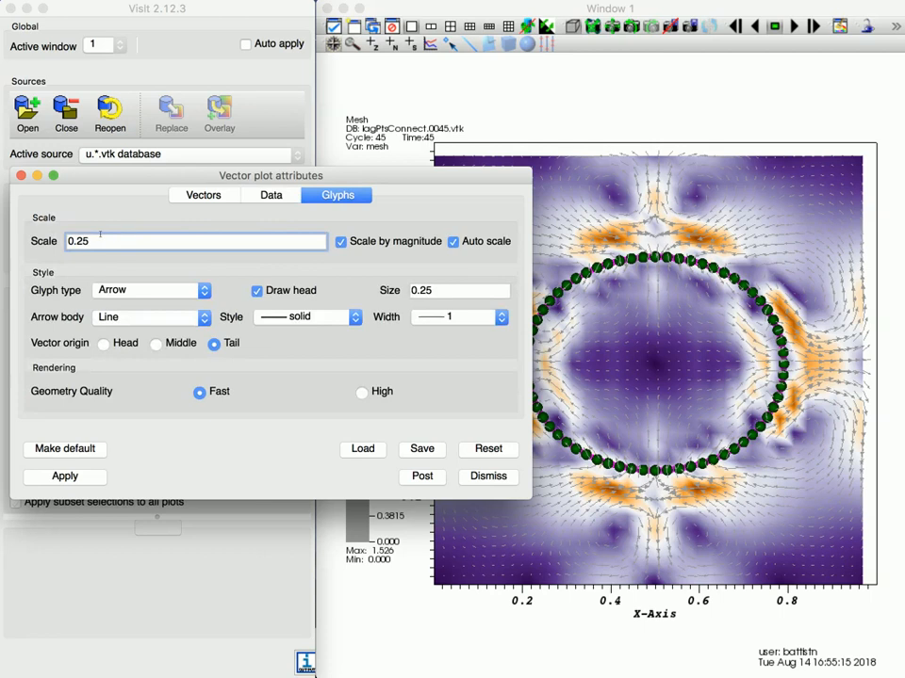
{"action": "left_click_drag", "start_coordinate": [93, 242], "coordinate": [75, 242]}
{"action": "type", "text": "5"}
{"action": "left_click", "coordinate": [91, 478]}
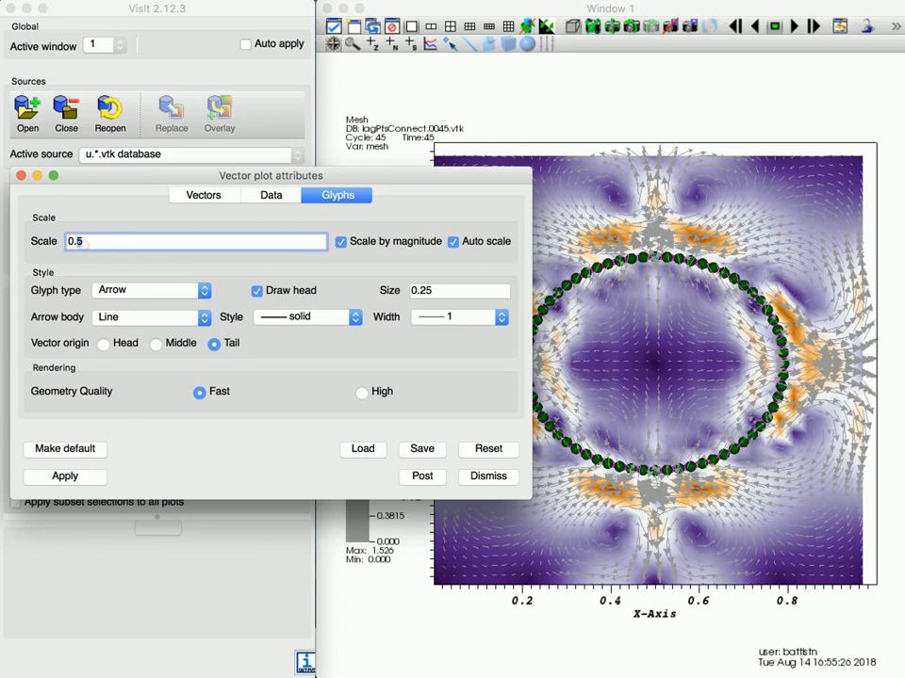
{"action": "type", "text": "0.25"}
{"action": "left_click", "coordinate": [66, 473]}
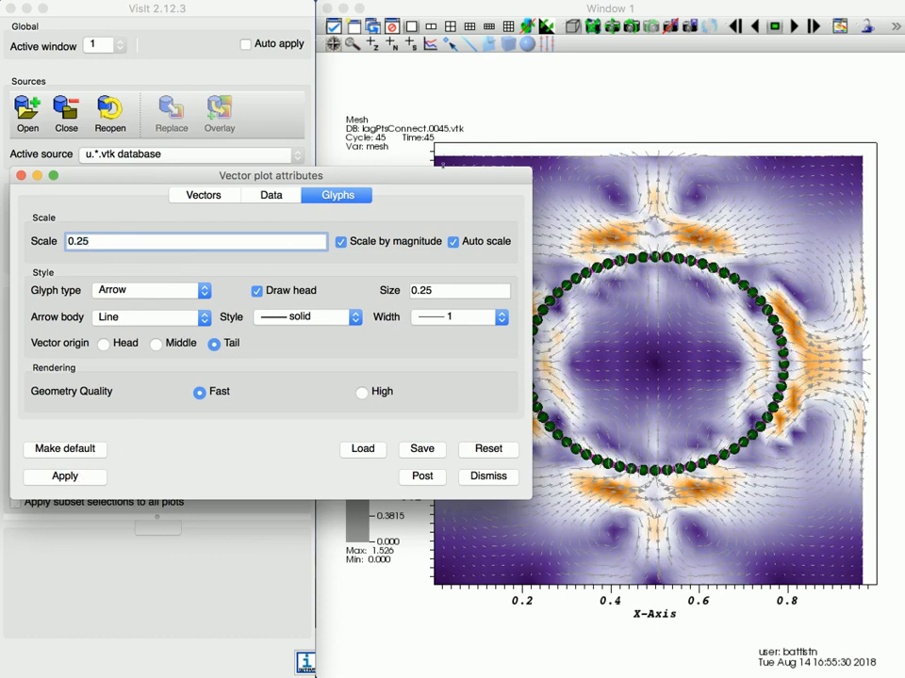
Try disabling scaling by magnitude for the vector glyphs, then reduce their scale to 0.1, applying each change
{"action": "left_click_drag", "start_coordinate": [420, 178], "coordinate": [406, 84]}
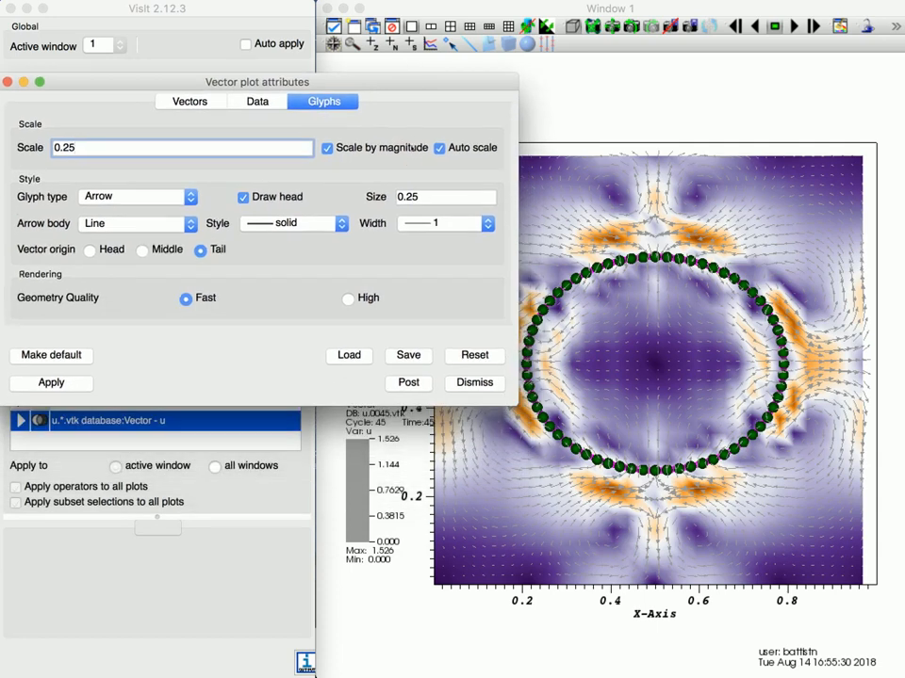
{"action": "left_click", "coordinate": [412, 148]}
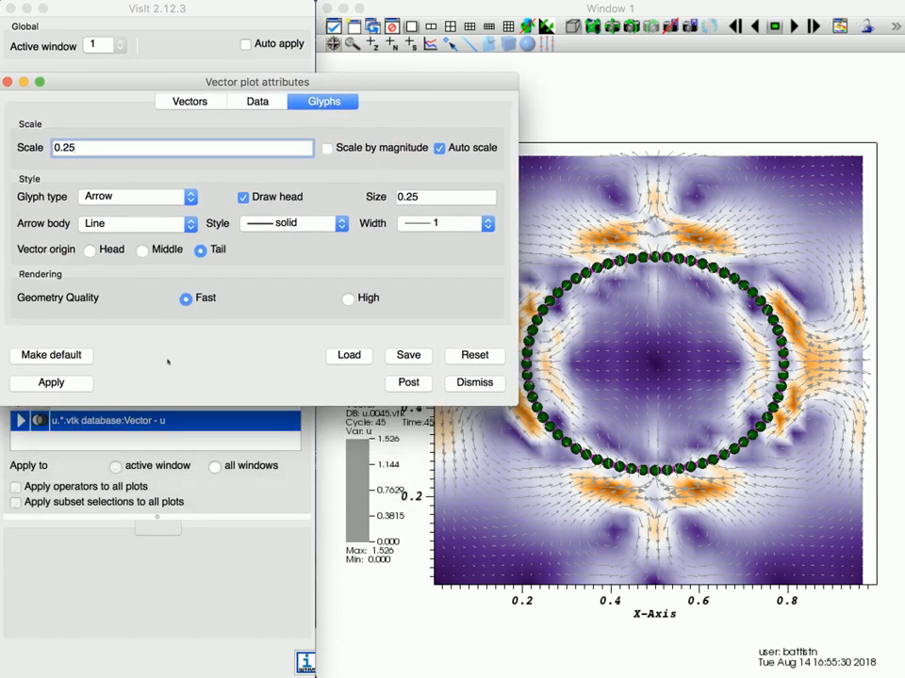
{"action": "left_click", "coordinate": [52, 382]}
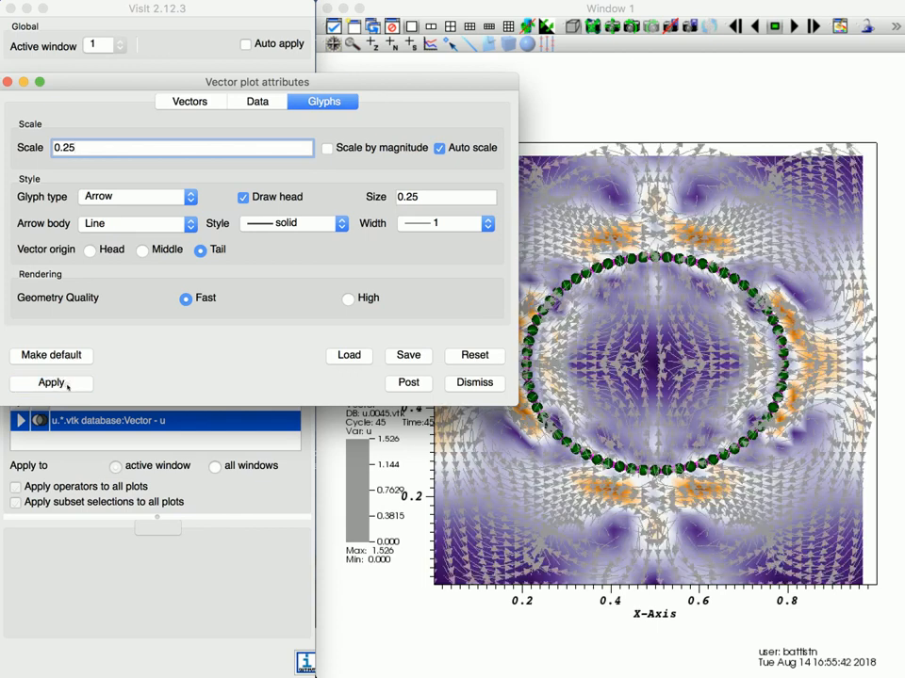
{"action": "left_click_drag", "start_coordinate": [86, 151], "coordinate": [63, 149]}
{"action": "type", "text": "10"}
{"action": "key", "text": "BackSpace"}
{"action": "left_click", "coordinate": [57, 383]}
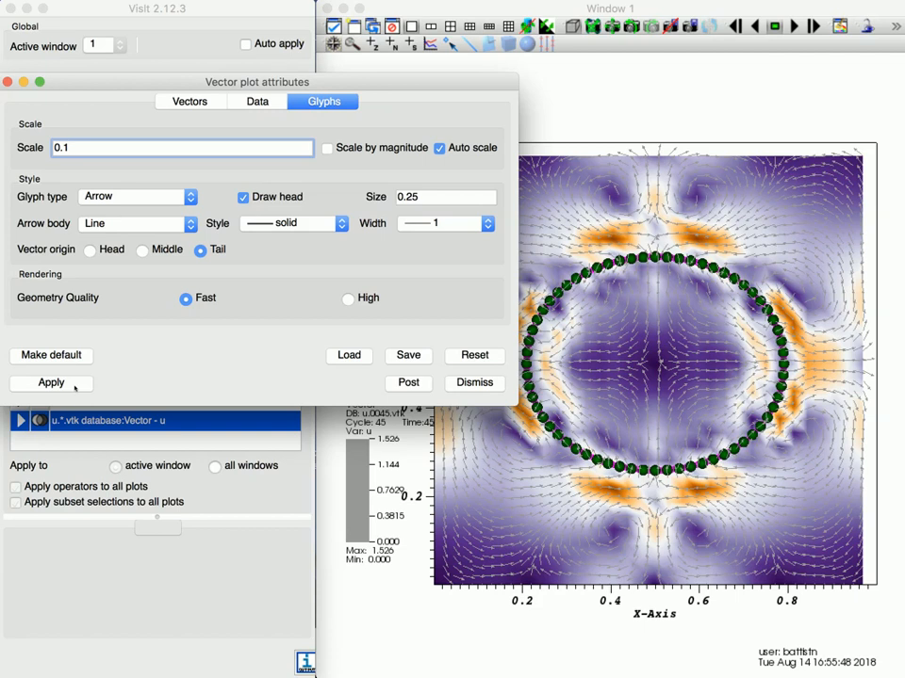
Re-enable scaling by magnitude, set the vector glyph scale to 0.3, apply it, and close the Vector plot attributes
{"action": "left_click", "coordinate": [327, 148]}
{"action": "key", "text": "BackSpace"}
{"action": "type", "text": "3"}
{"action": "left_click", "coordinate": [51, 382]}
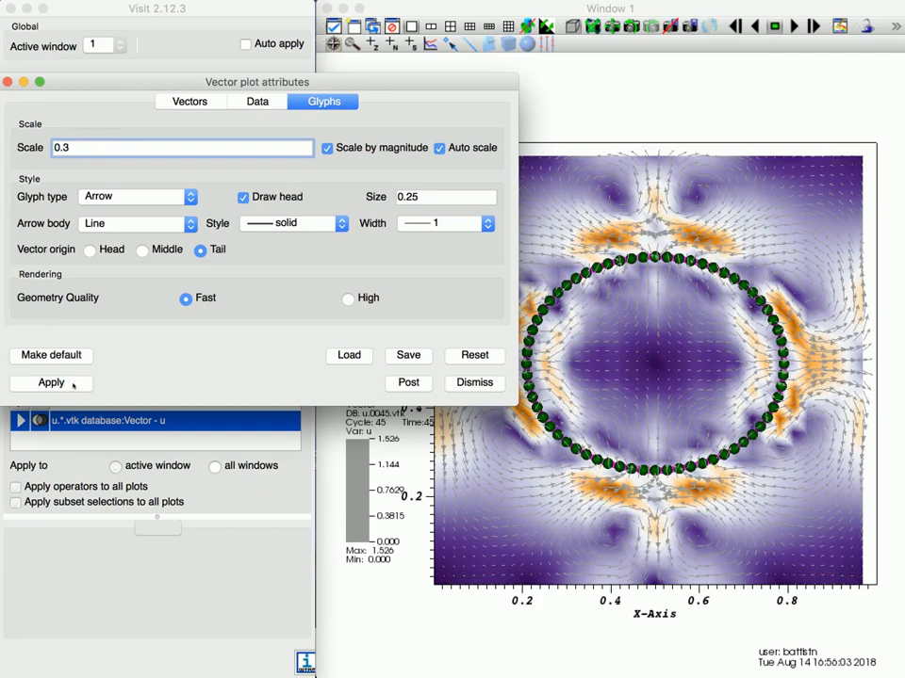
{"action": "left_click_drag", "start_coordinate": [65, 83], "coordinate": [84, 83]}
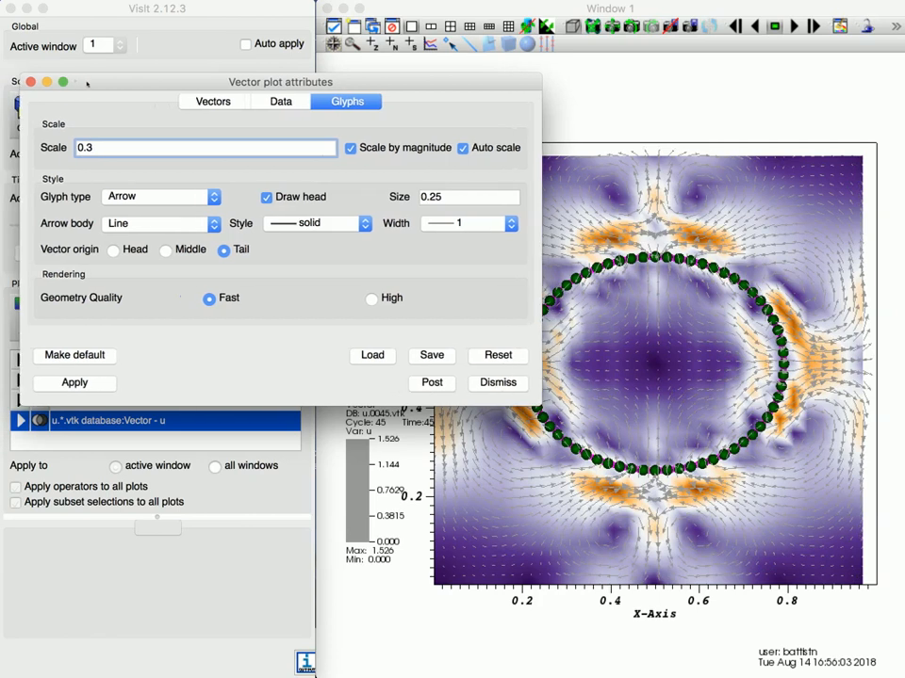
{"action": "left_click", "coordinate": [27, 82]}
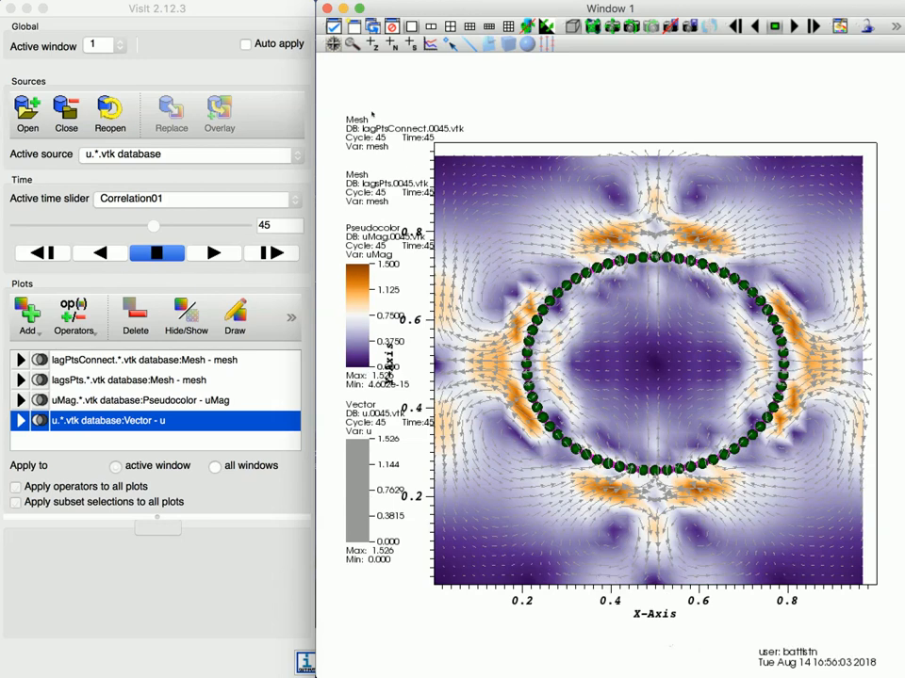
Turn off the legend, database and user information annotations for the visualization window and apply the change
{"action": "left_click", "coordinate": [217, 26]}
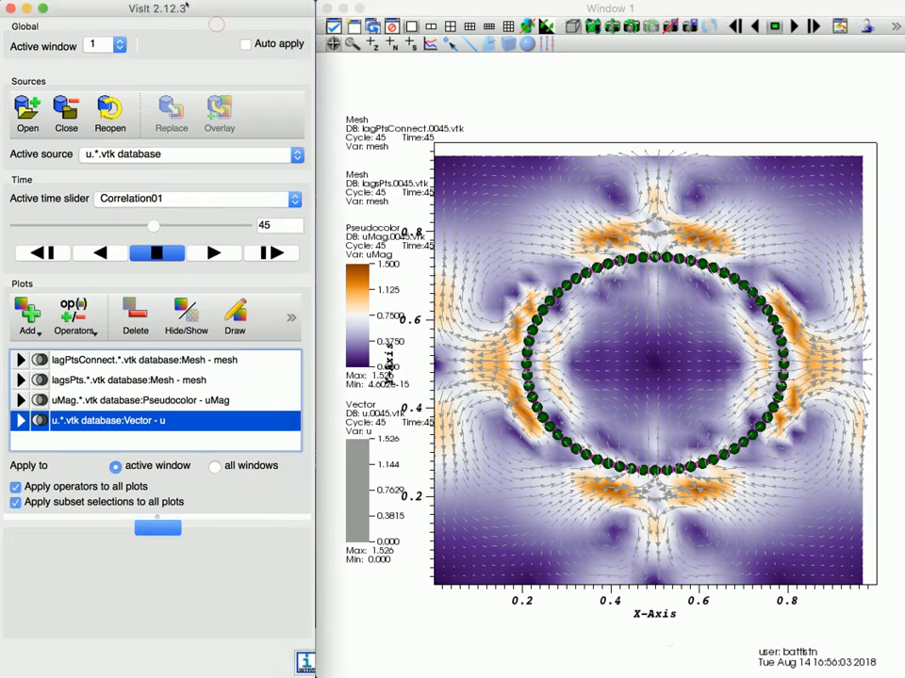
{"action": "left_click", "coordinate": [186, 8]}
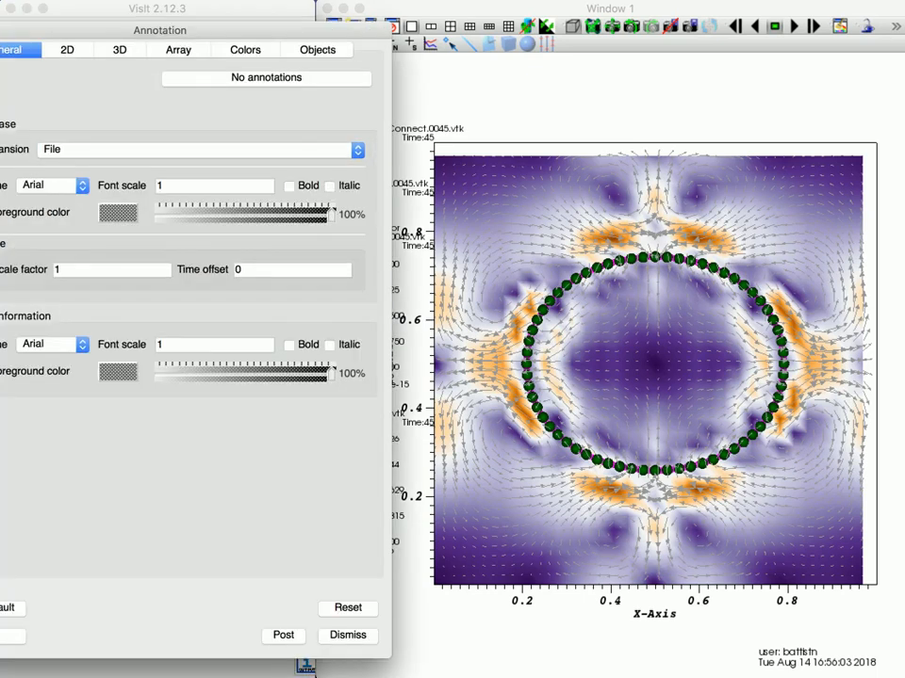
{"action": "mouse_move", "coordinate": [194, 35]}
{"action": "left_mouse_down"}
{"action": "mouse_move", "coordinate": [310, 38]}
{"action": "mouse_move", "coordinate": [288, 37]}
{"action": "left_mouse_up"}
{"action": "mouse_move", "coordinate": [483, 26]}
{"action": "left_mouse_down"}
{"action": "mouse_move", "coordinate": [426, 44]}
{"action": "mouse_move", "coordinate": [416, 83]}
{"action": "left_mouse_up"}
{"action": "left_click_drag", "start_coordinate": [280, 92], "coordinate": [275, 70]}
{"action": "left_click", "coordinate": [81, 114]}
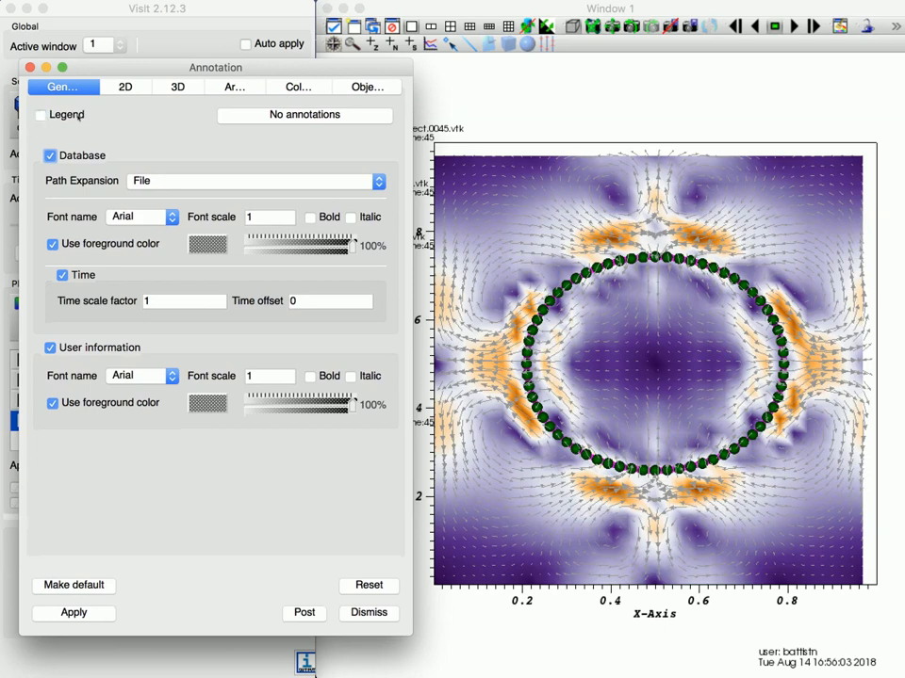
{"action": "left_click", "coordinate": [81, 154]}
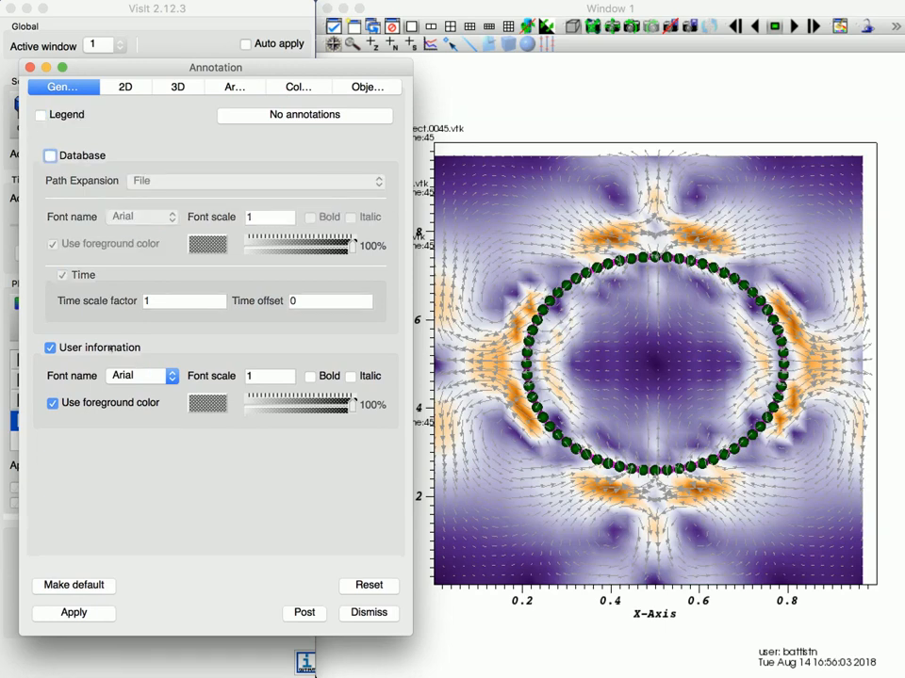
{"action": "left_click", "coordinate": [85, 348]}
{"action": "left_click", "coordinate": [74, 612]}
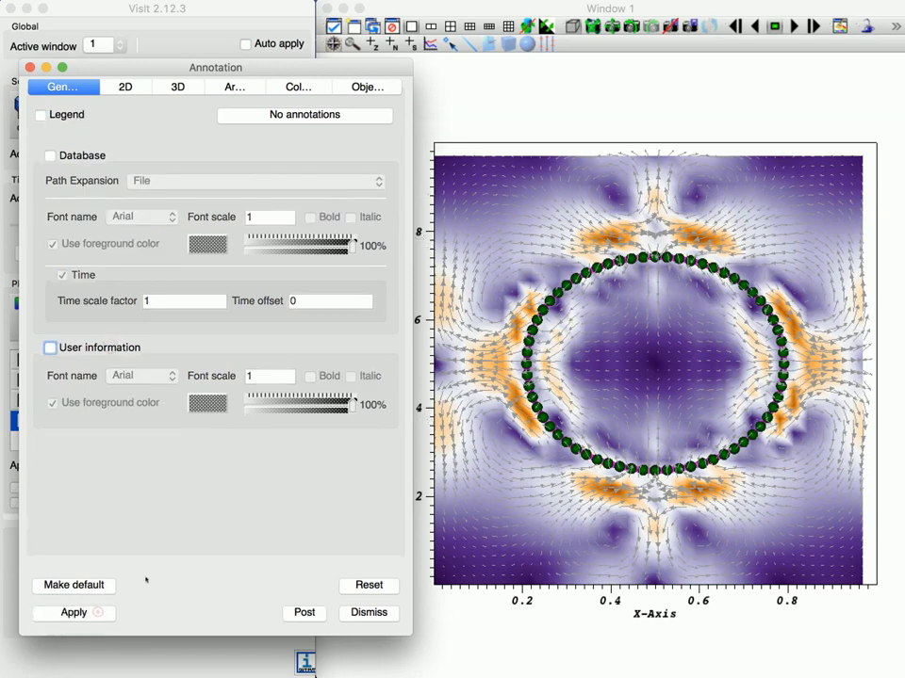
Hide the 2D axes in the annotation settings, apply the change, and close the Annotation window
{"action": "mouse_move", "coordinate": [272, 68]}
{"action": "left_mouse_down"}
{"action": "mouse_move", "coordinate": [734, 58]}
{"action": "mouse_move", "coordinate": [246, 75]}
{"action": "mouse_move", "coordinate": [666, 44]}
{"action": "mouse_move", "coordinate": [365, 57]}
{"action": "mouse_move", "coordinate": [276, 71]}
{"action": "left_mouse_up"}
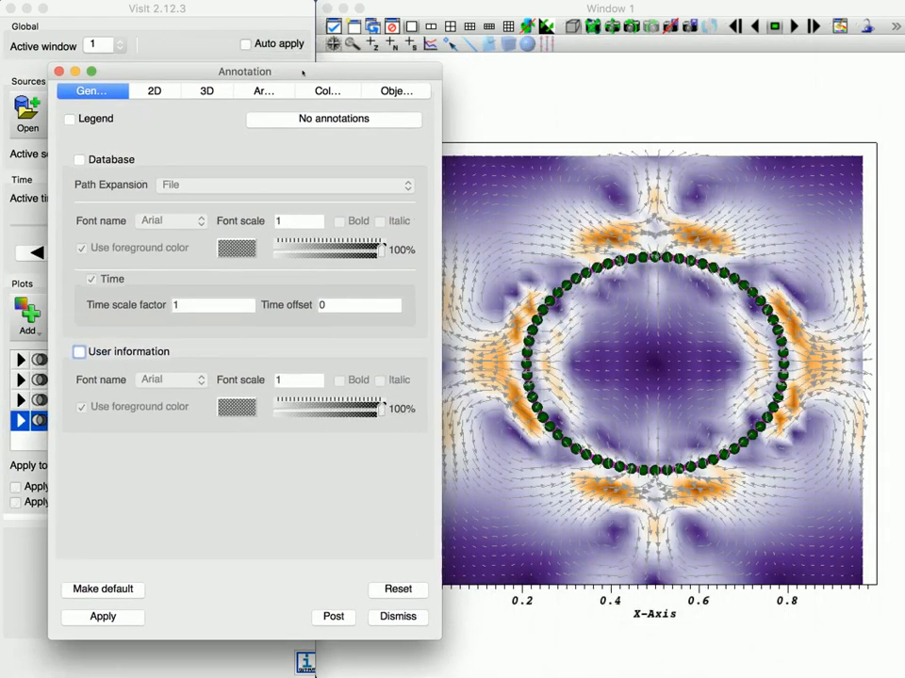
{"action": "left_click", "coordinate": [155, 90]}
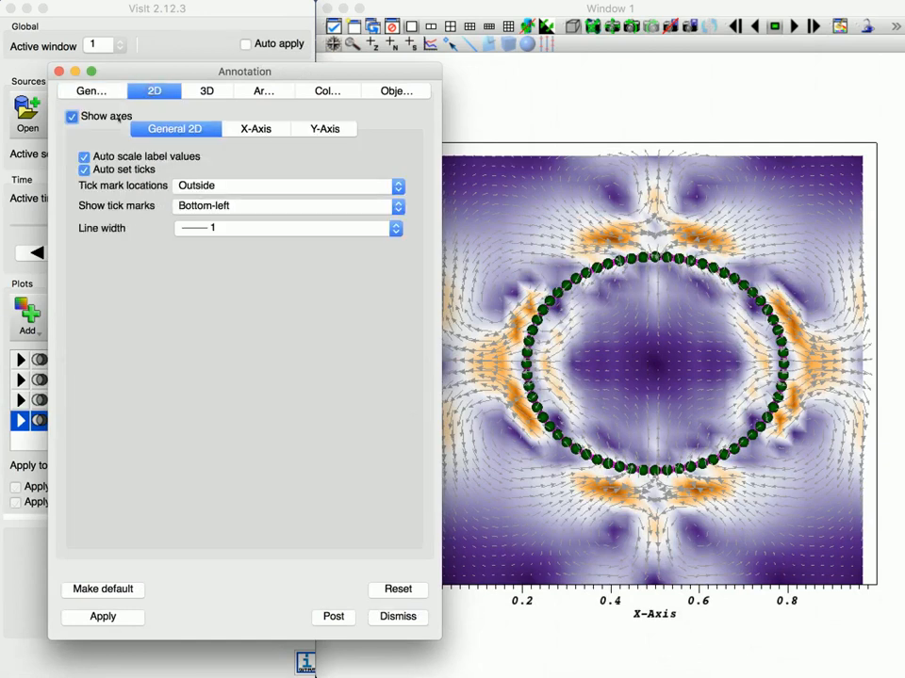
{"action": "left_click", "coordinate": [113, 116]}
{"action": "left_click", "coordinate": [128, 620]}
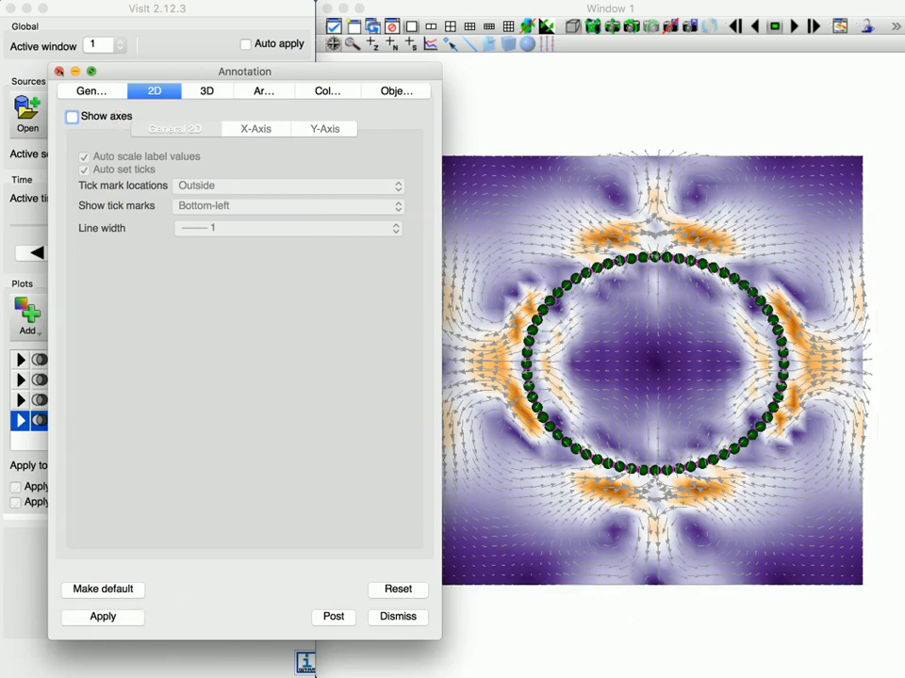
{"action": "left_click", "coordinate": [58, 70]}
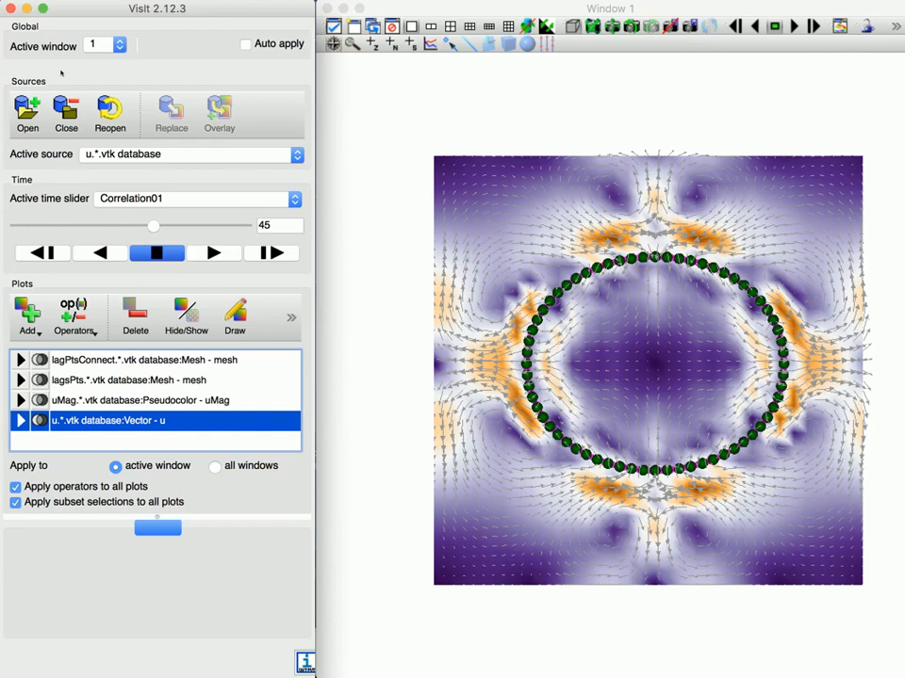
Set the 2D view's viewport to 0.001 0.999 0.001 0.999 and apply it
{"action": "left_click", "coordinate": [93, 2]}
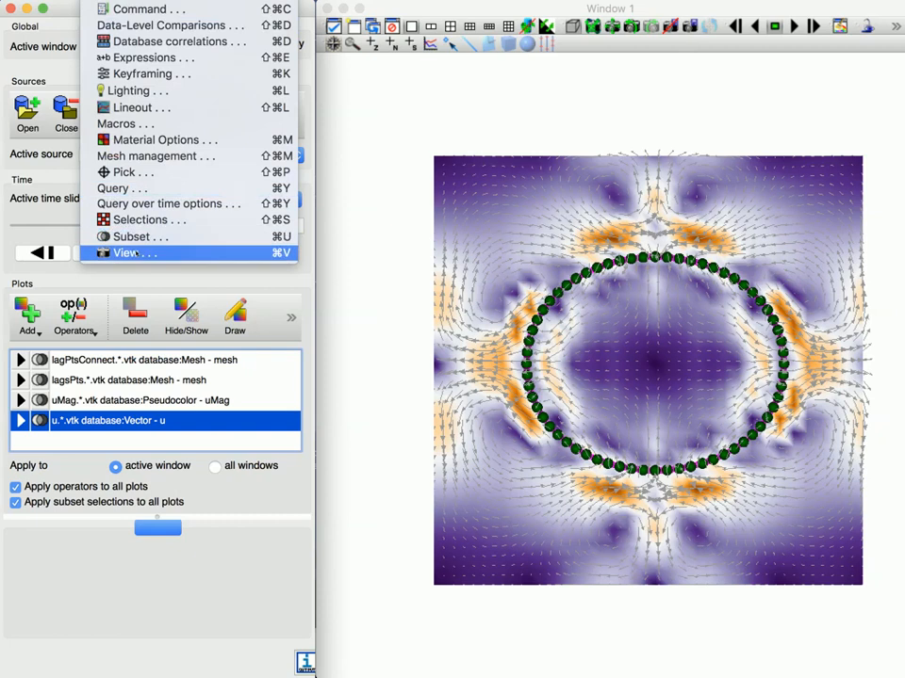
{"action": "left_click", "coordinate": [136, 252]}
{"action": "left_click_drag", "start_coordinate": [140, 117], "coordinate": [226, 99]}
{"action": "left_click_drag", "start_coordinate": [223, 148], "coordinate": [106, 150]}
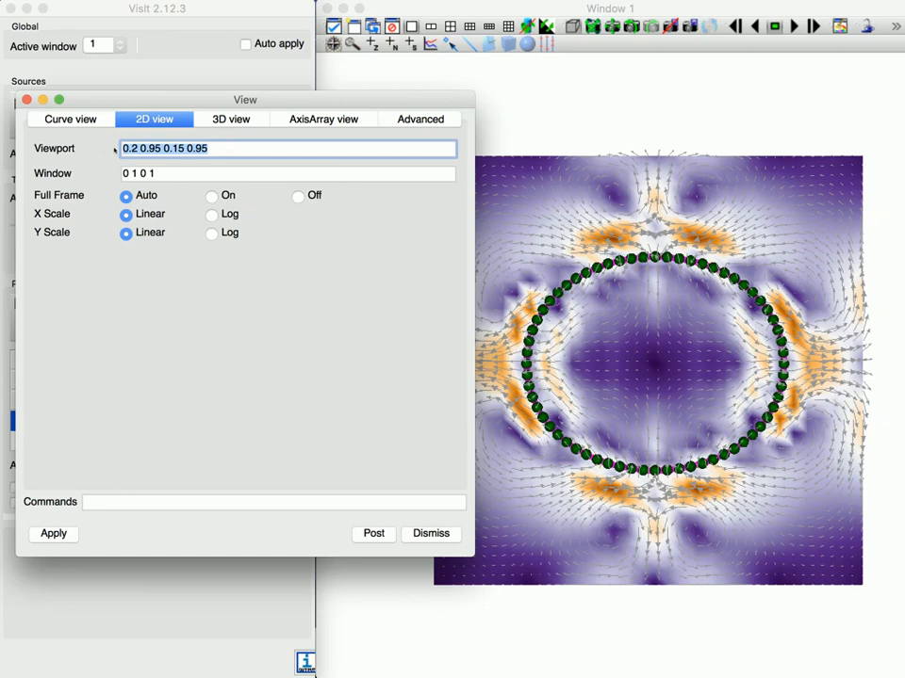
{"action": "type", "text": "0"}
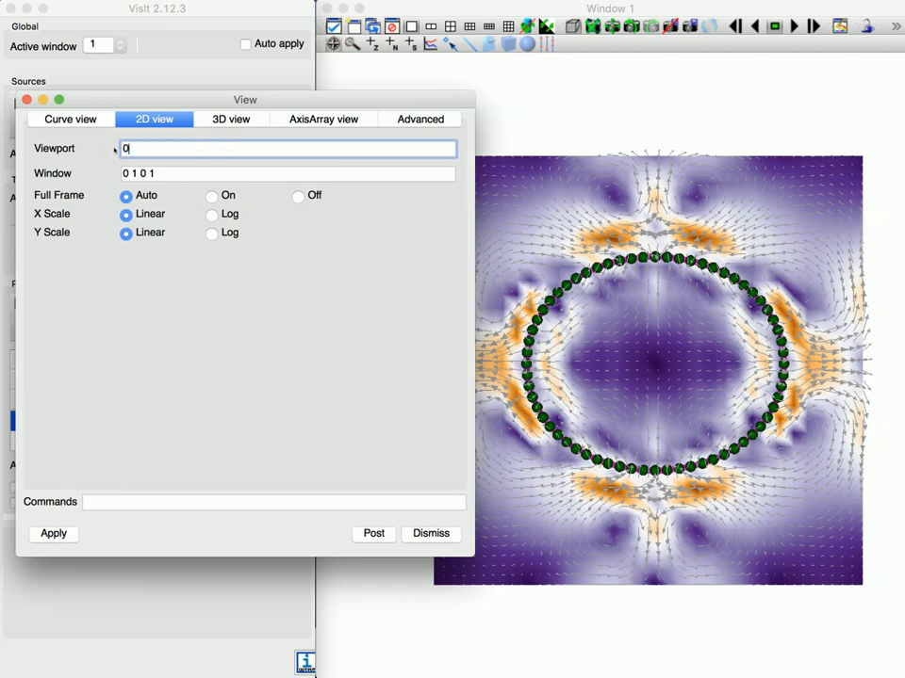
{"action": "type", "text": ".001 0.999 0.001 0.999"}
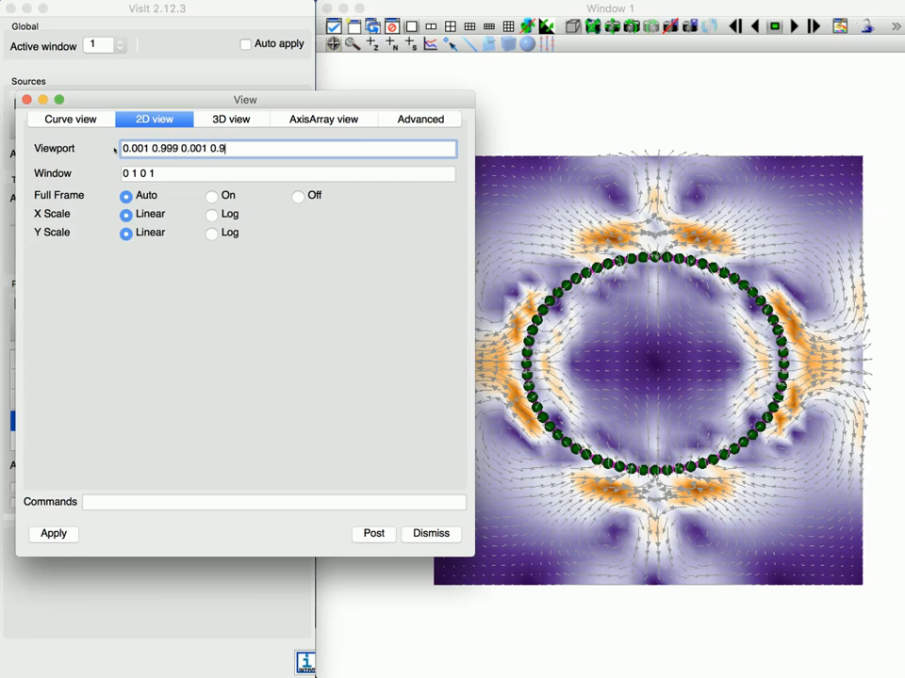
{"action": "left_click", "coordinate": [62, 535]}
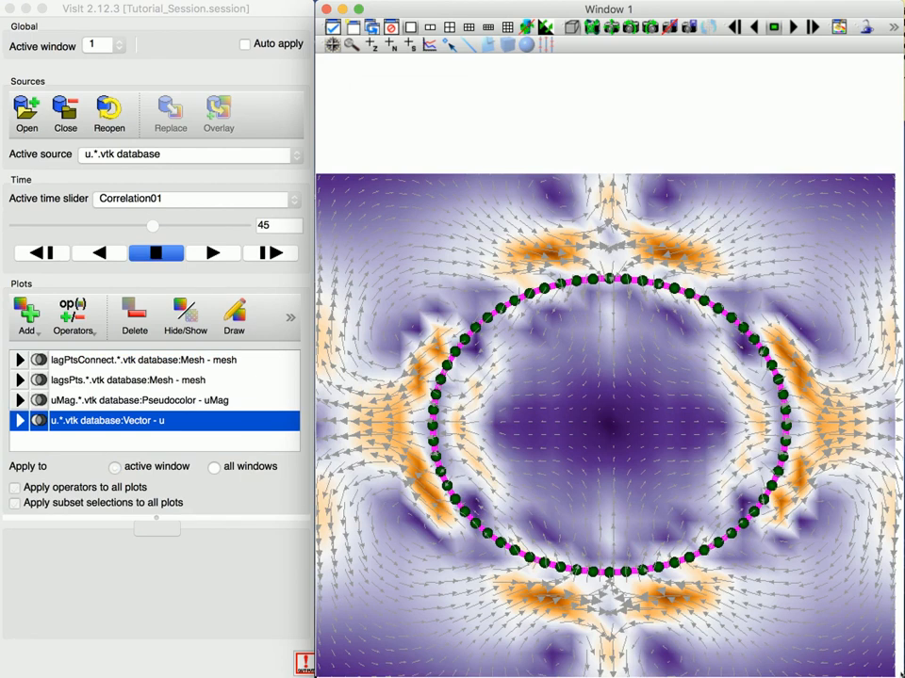
Reset the plot view and reduce the visualization window's height so the plot fills it without white margin
{"action": "scroll", "coordinate": [899, 674], "scroll_direction": "down", "scroll_amount": 10}
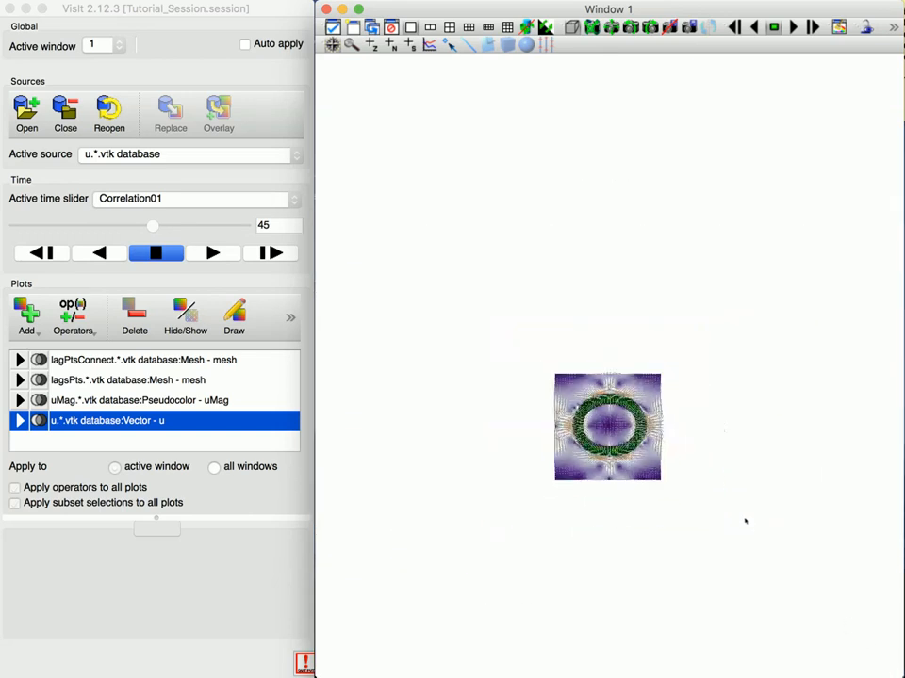
{"action": "scroll", "coordinate": [739, 507], "scroll_direction": "down", "scroll_amount": 5}
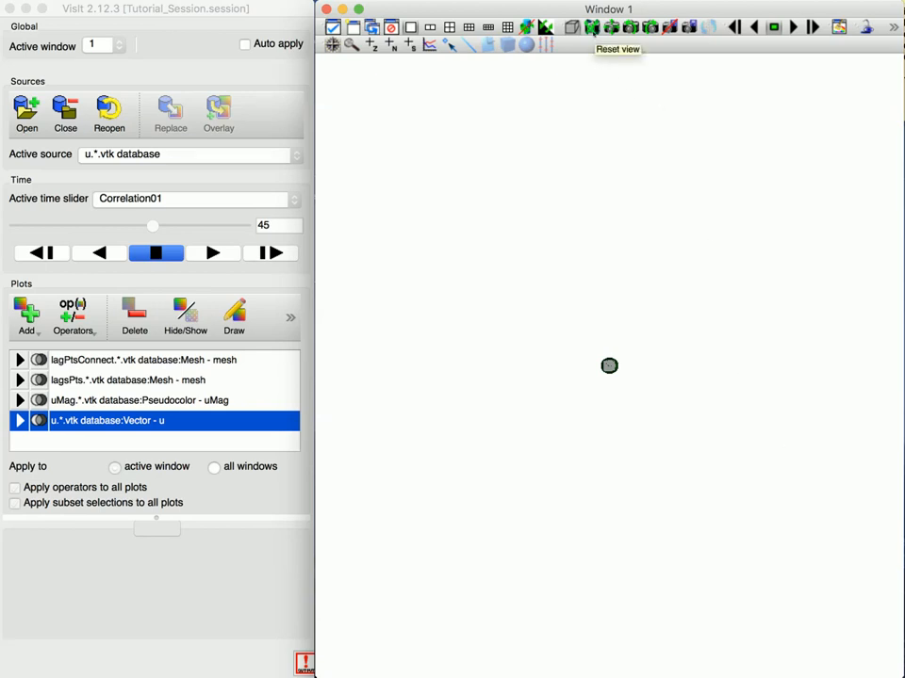
{"action": "left_click", "coordinate": [592, 27]}
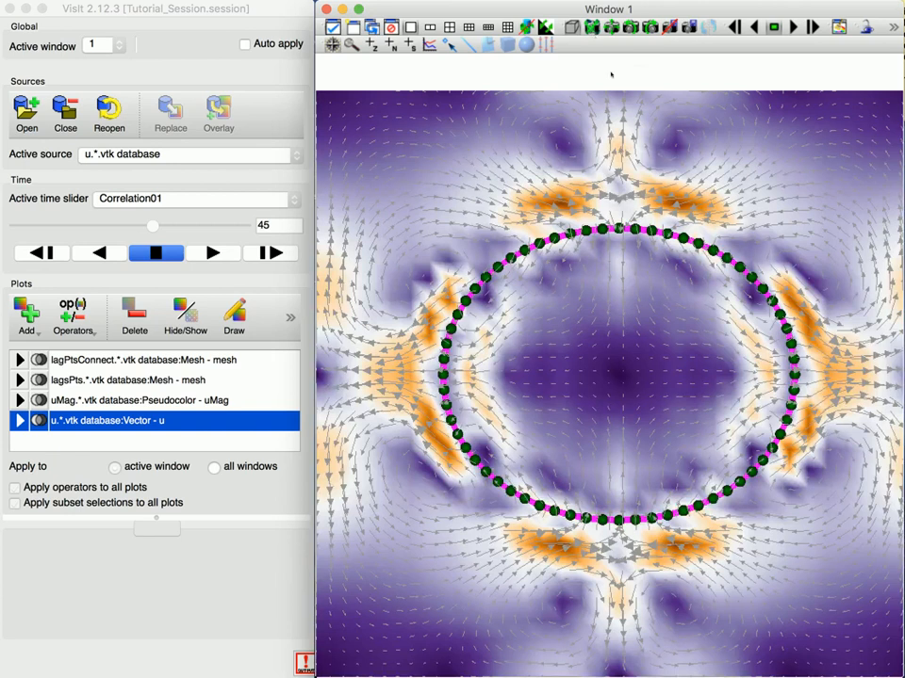
{"action": "left_click_drag", "start_coordinate": [900, 674], "coordinate": [901, 641]}
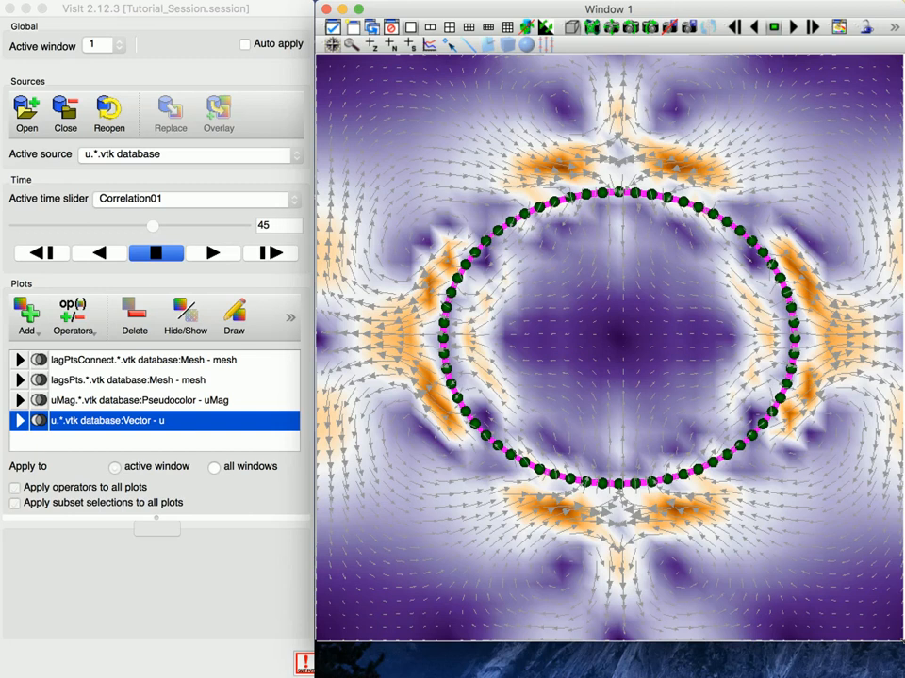
Move the Correlation01 time slider to time step 0 and dismiss the resulting warning
{"action": "left_click", "coordinate": [289, 481]}
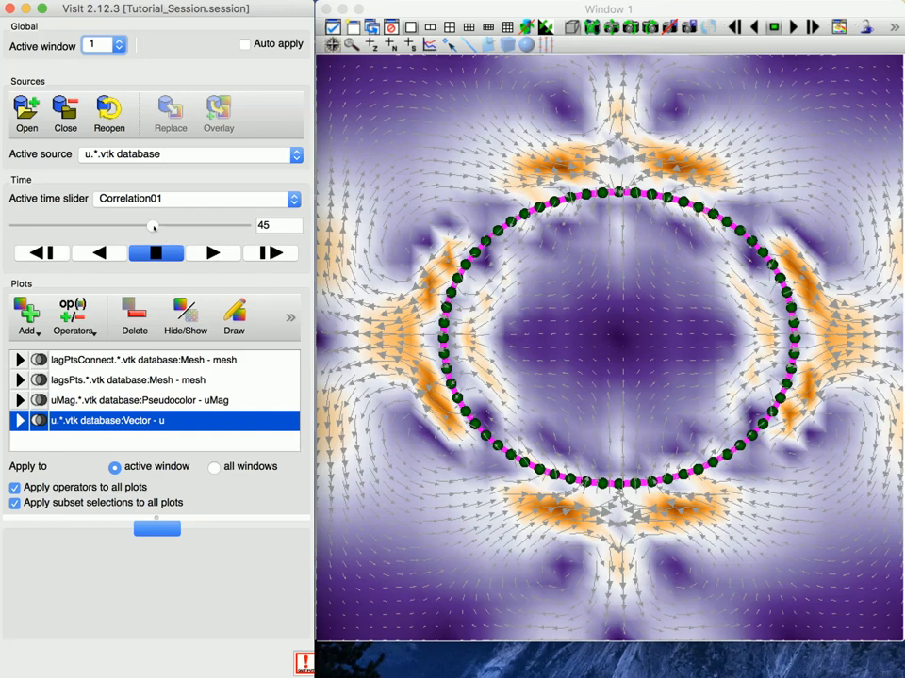
{"action": "left_click_drag", "start_coordinate": [153, 226], "coordinate": [15, 227]}
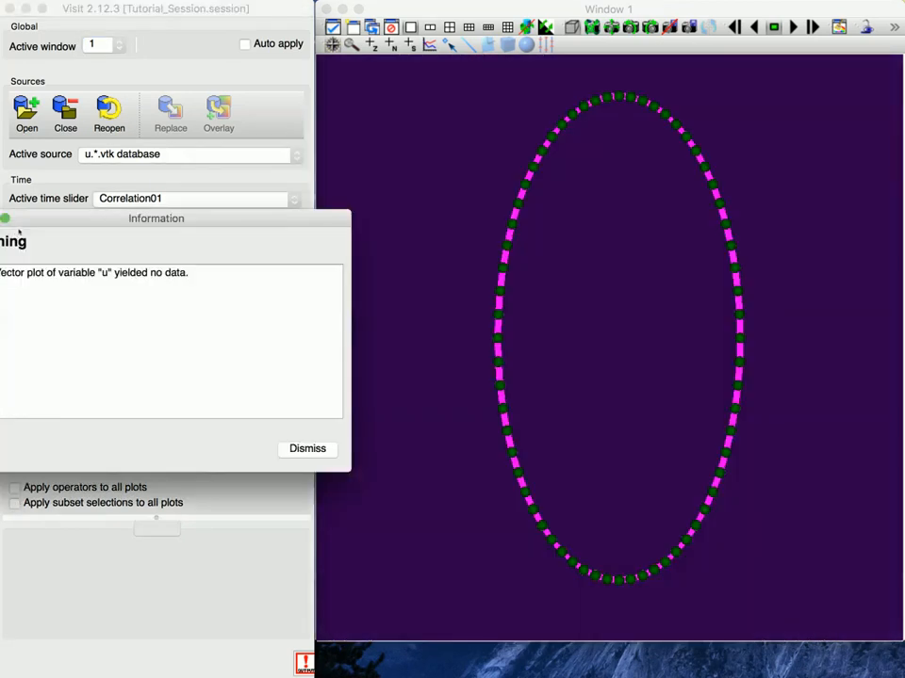
{"action": "left_click_drag", "start_coordinate": [73, 223], "coordinate": [148, 218]}
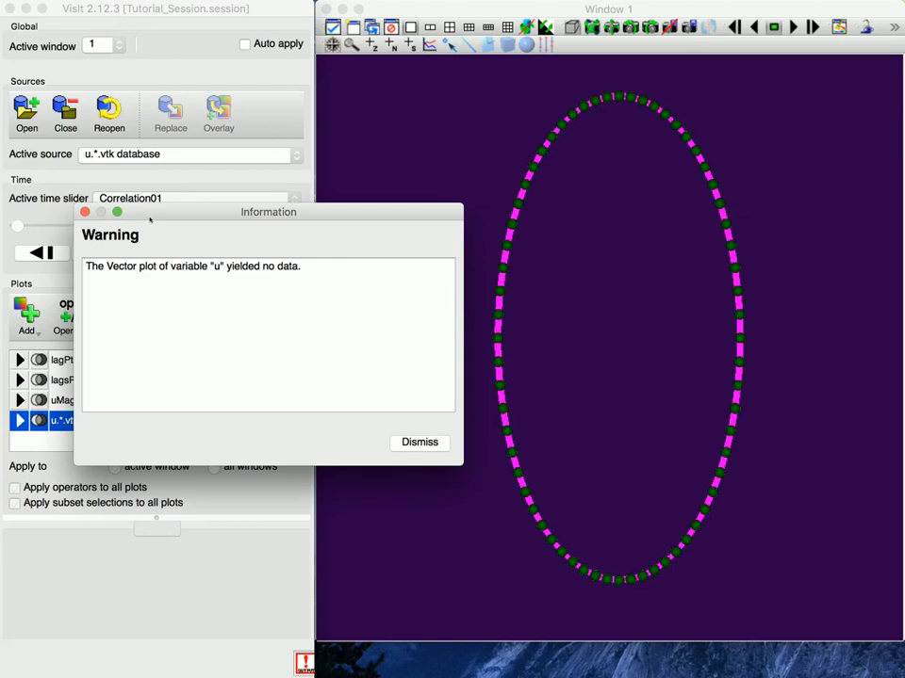
{"action": "left_click", "coordinate": [426, 445]}
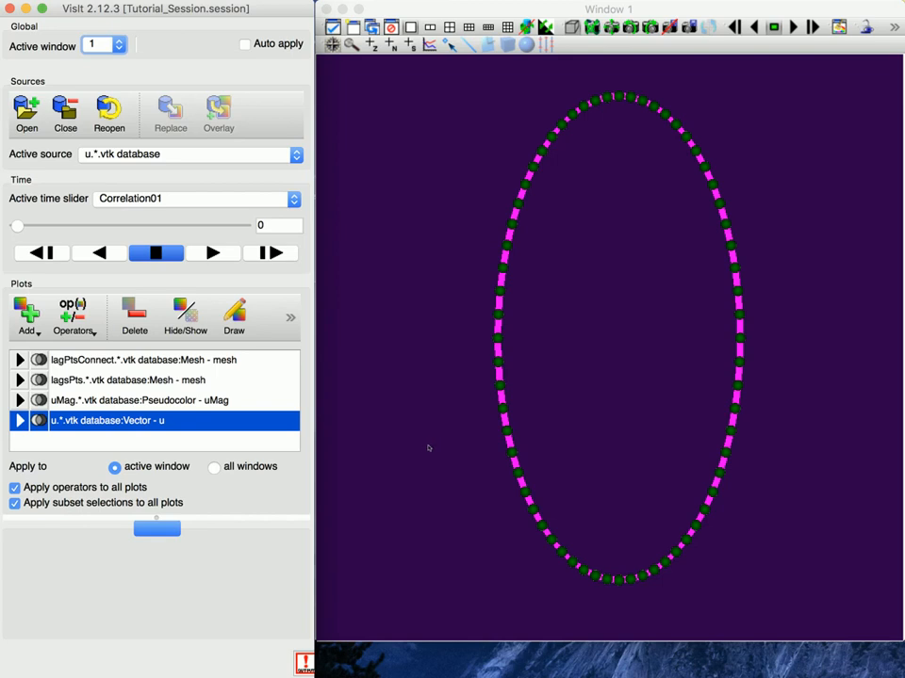
Disable warning message popups in the VisIt preferences and close the Preferences window
{"action": "left_click", "coordinate": [56, 2]}
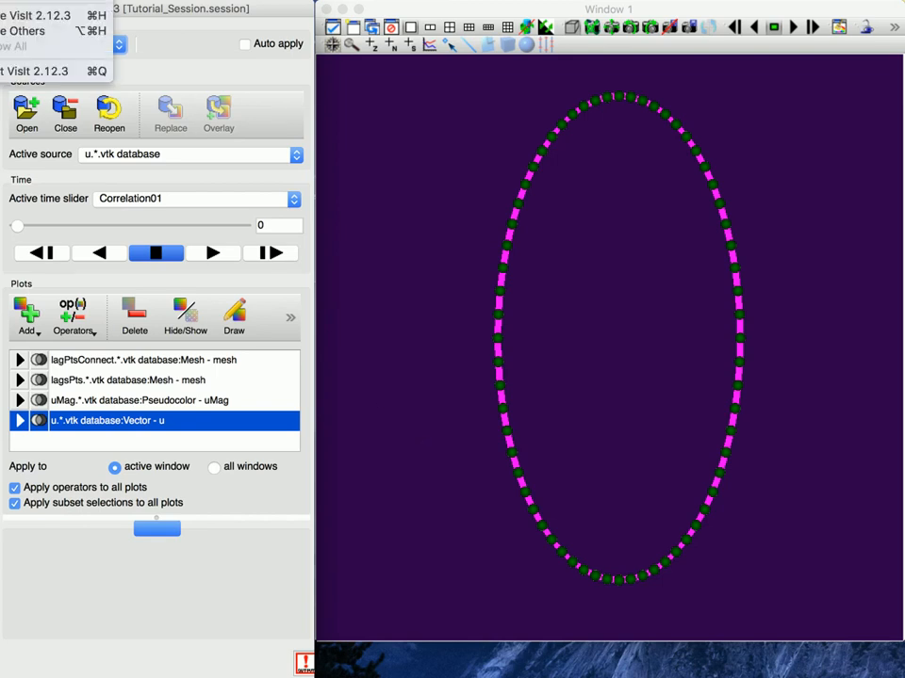
{"action": "left_click", "coordinate": [28, 2]}
{"action": "left_click_drag", "start_coordinate": [150, 67], "coordinate": [245, 65]}
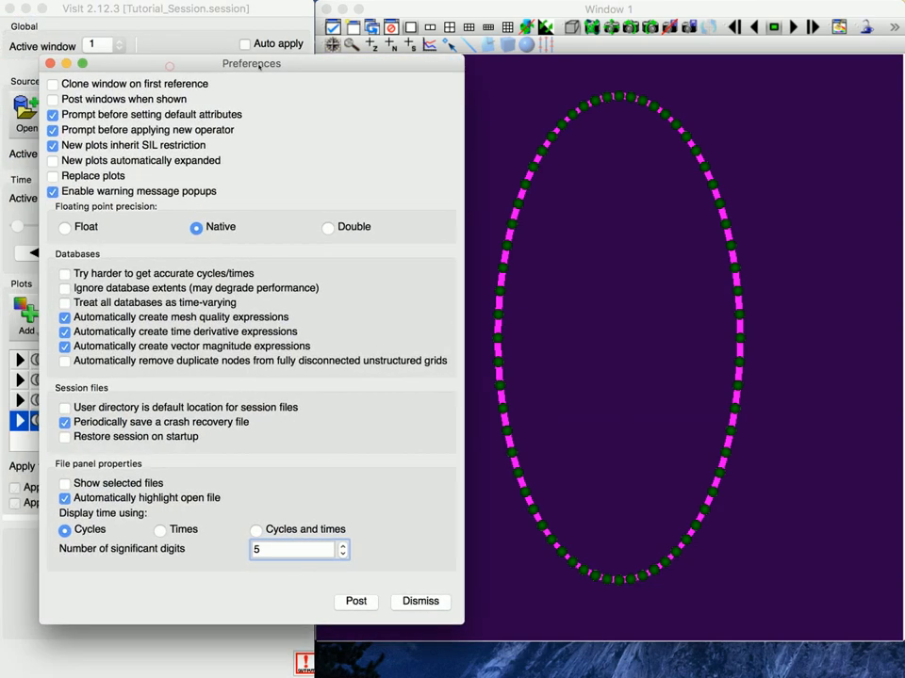
{"action": "left_click", "coordinate": [150, 193]}
{"action": "left_click", "coordinate": [50, 63]}
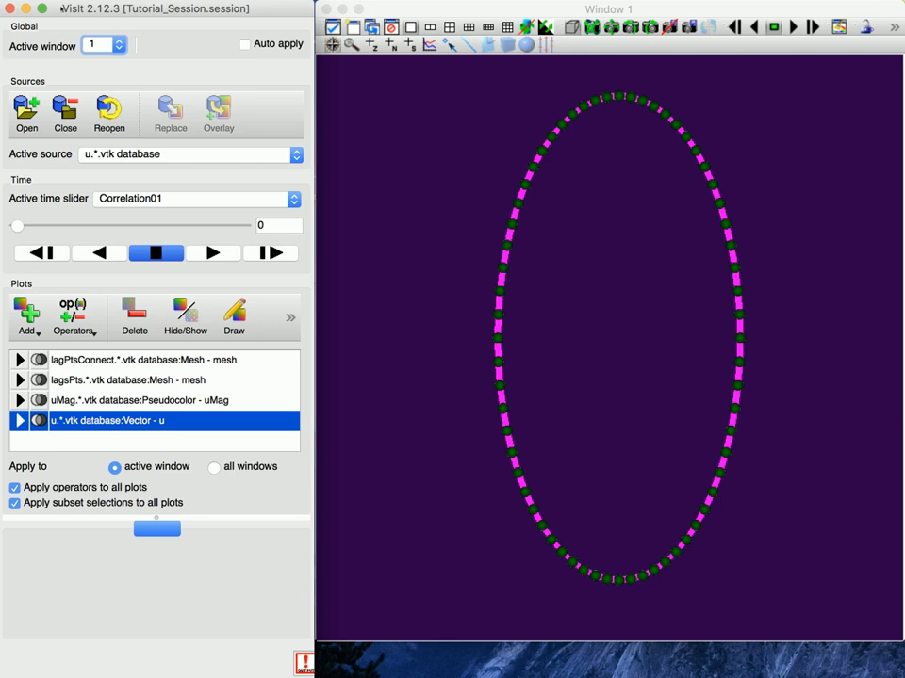
Start the Save movie wizard and choose to create a new simple movie
{"action": "left_click", "coordinate": [61, 1]}
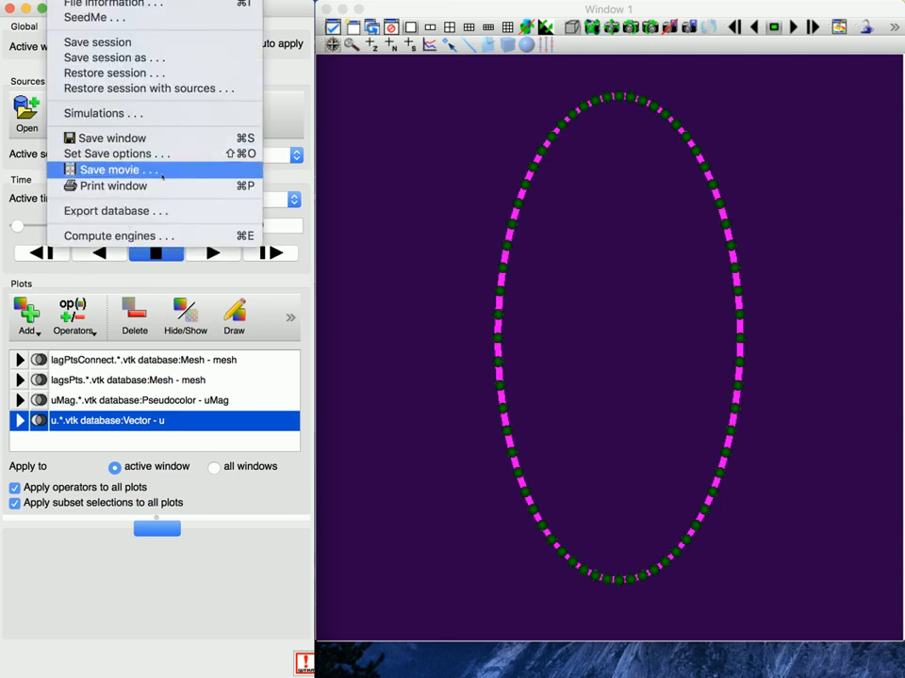
{"action": "left_click", "coordinate": [191, 170]}
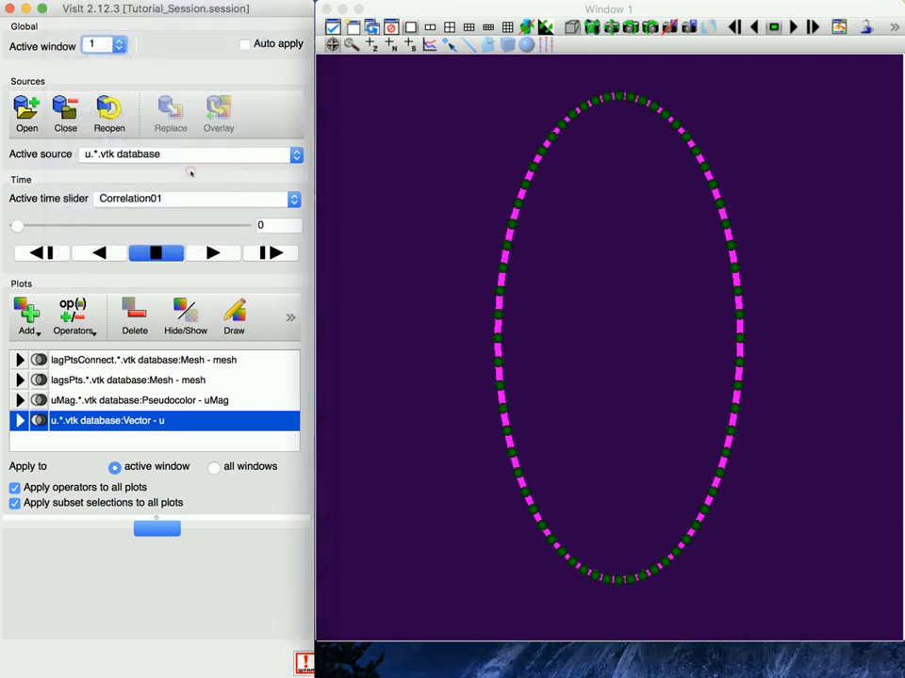
{"action": "left_click_drag", "start_coordinate": [225, 179], "coordinate": [326, 186]}
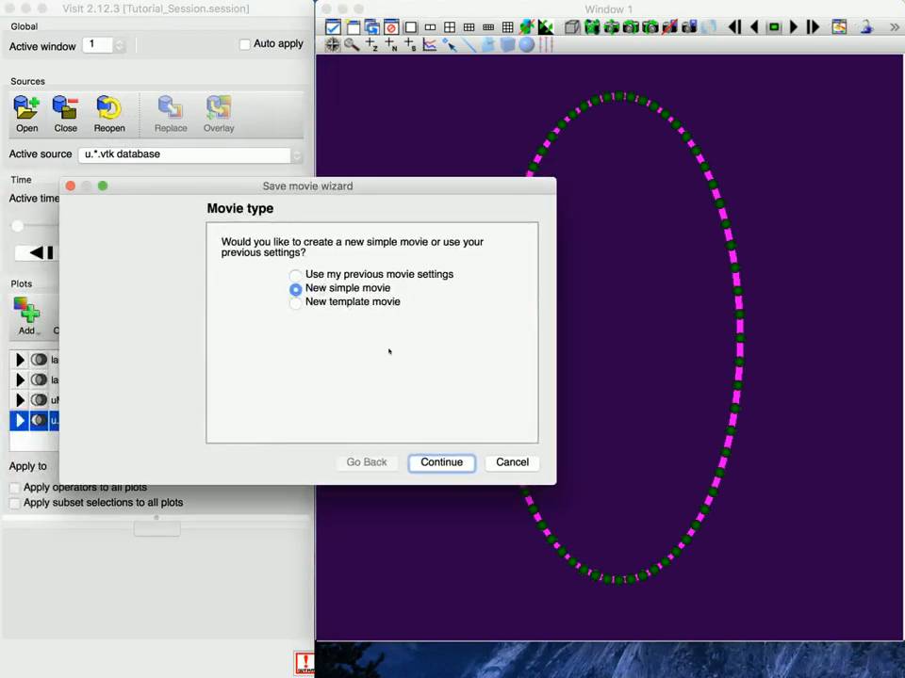
{"action": "left_click", "coordinate": [439, 463]}
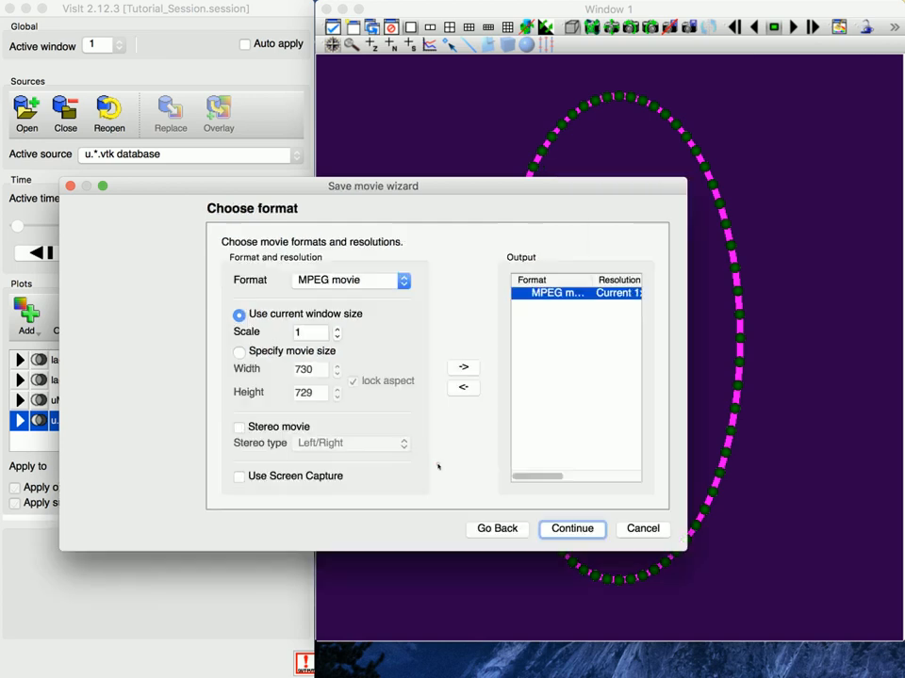
Output an MPEG movie at the current window size with scale 1, and accept 5 frames per second for frames 0 to 75
{"action": "left_click", "coordinate": [391, 285]}
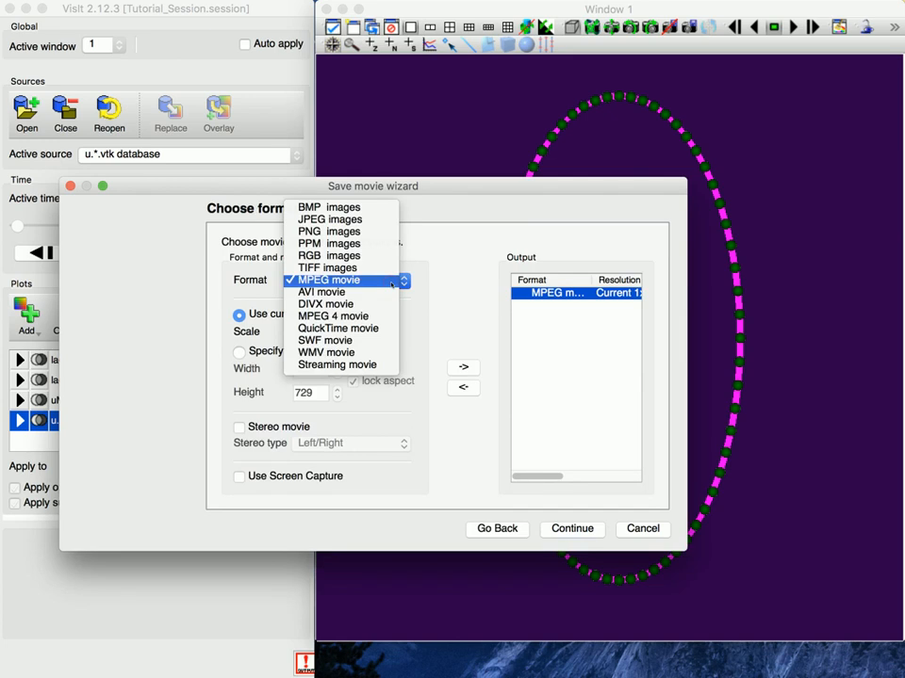
{"action": "left_click", "coordinate": [391, 281]}
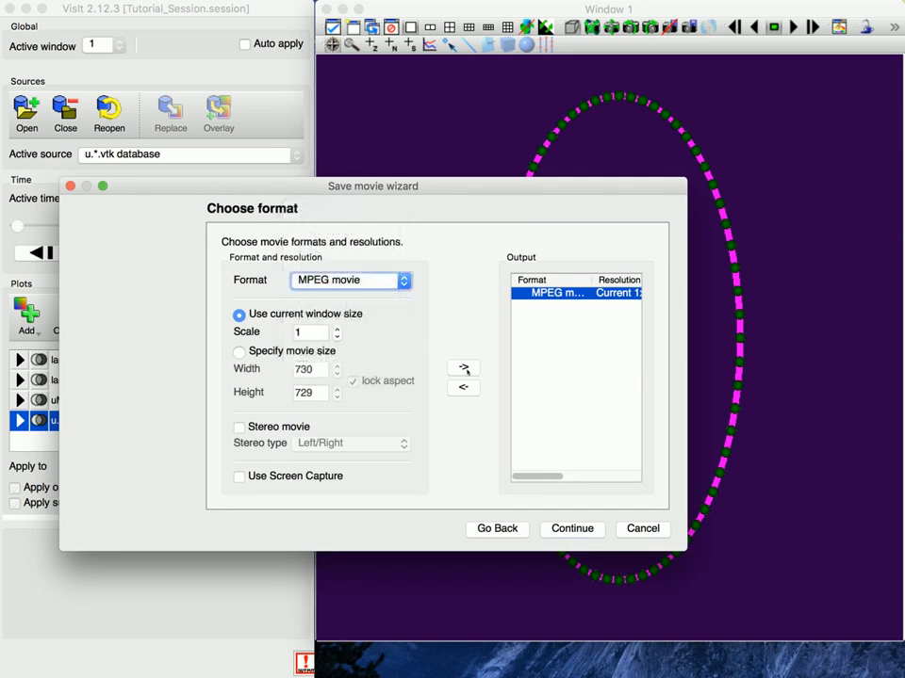
{"action": "left_click", "coordinate": [465, 367]}
{"action": "left_click", "coordinate": [464, 387]}
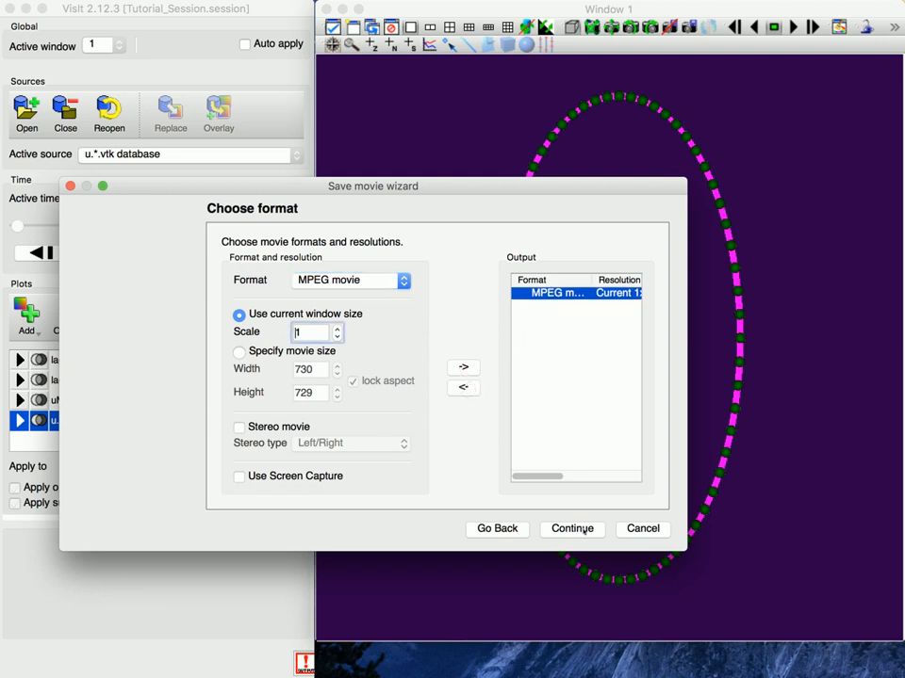
{"action": "left_click", "coordinate": [585, 529]}
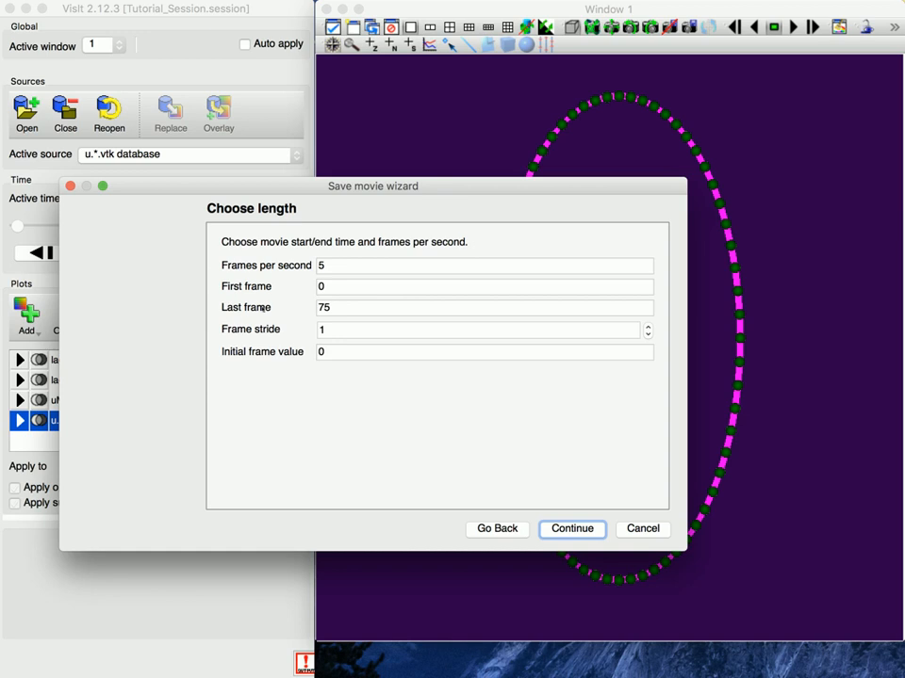
{"action": "left_click", "coordinate": [332, 265]}
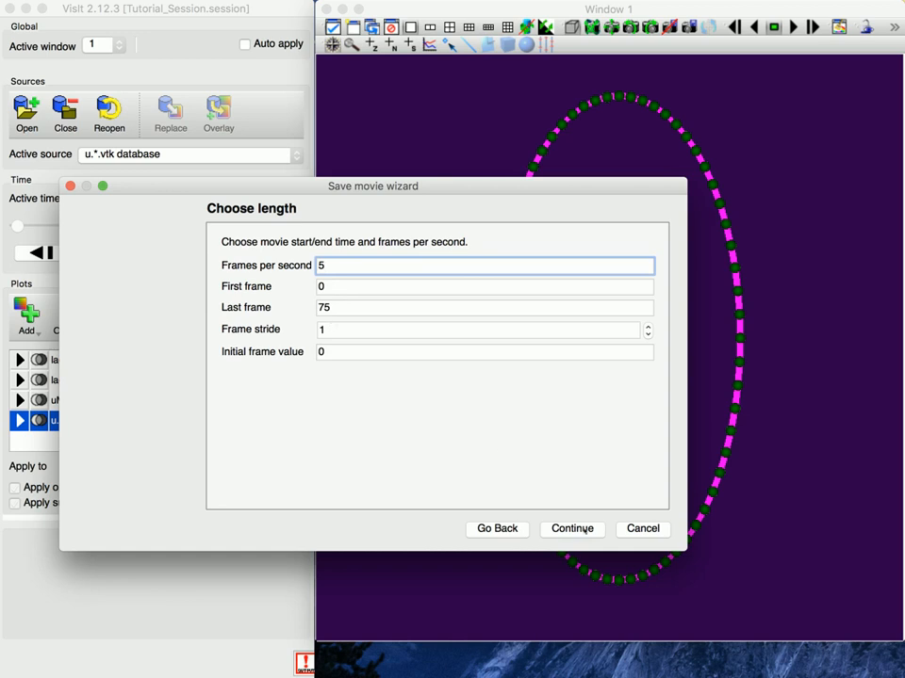
{"action": "left_click", "coordinate": [585, 528]}
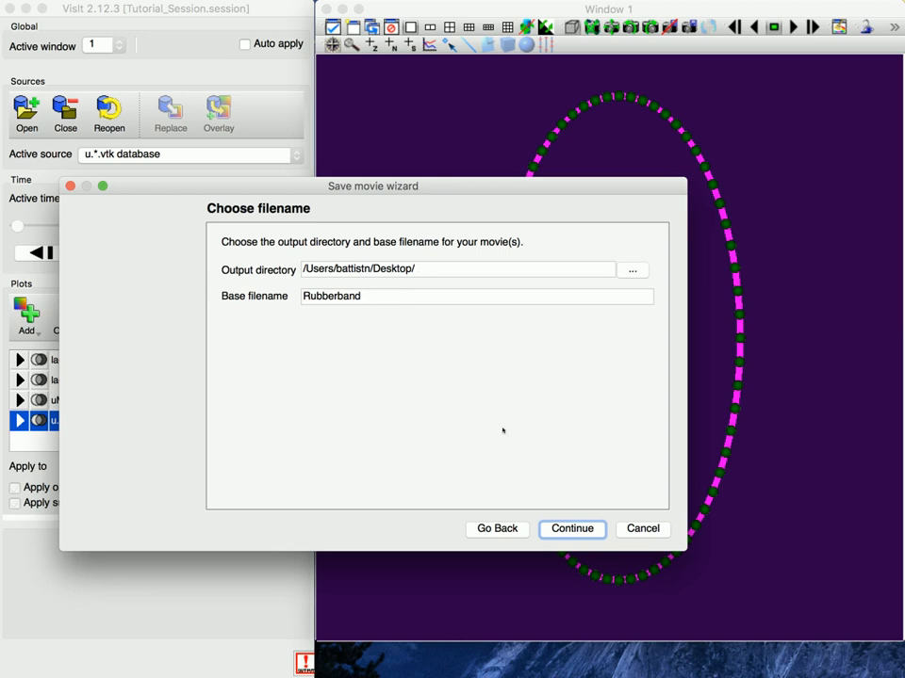
Save the movie to the Desktop as Rubberband, without e-mail notification, and generate it now using the currently allocated processors
{"action": "left_click", "coordinate": [572, 529]}
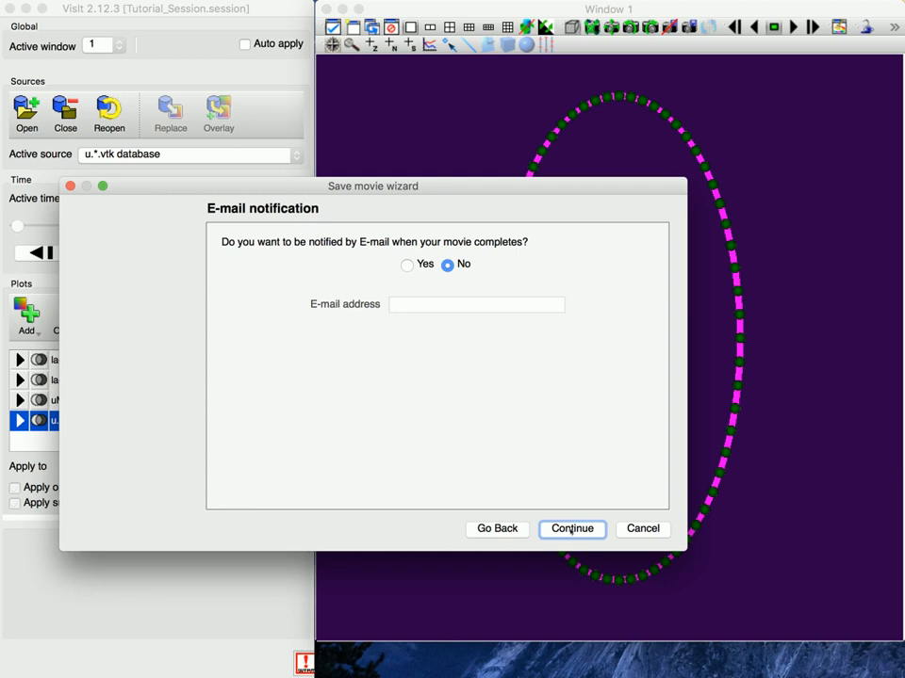
{"action": "left_click", "coordinate": [571, 529]}
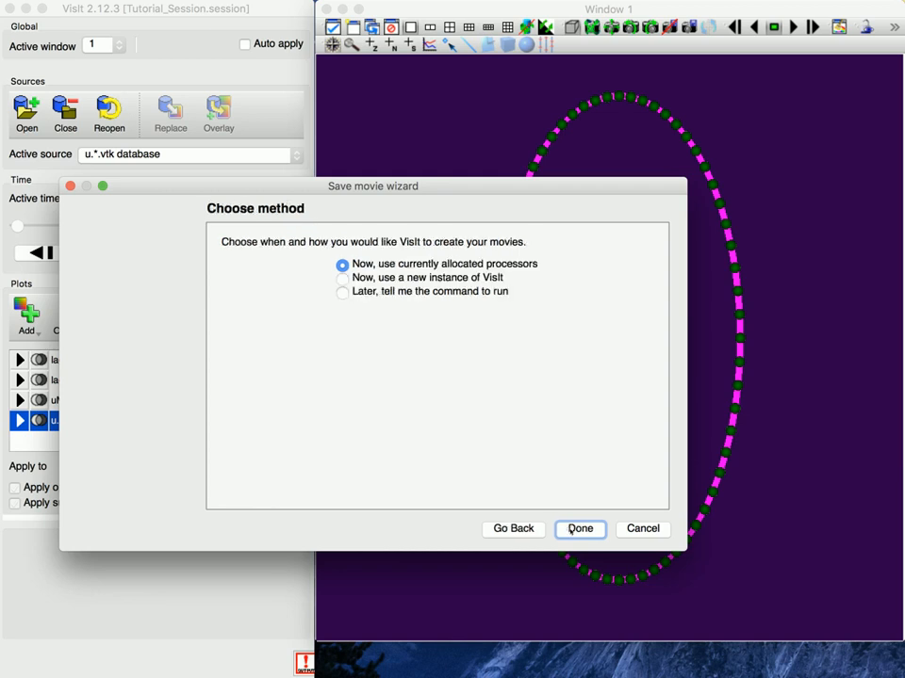
{"action": "left_click", "coordinate": [343, 279]}
{"action": "left_click", "coordinate": [342, 265]}
{"action": "left_click", "coordinate": [581, 528]}
Move the movie progress window clear of the plot list while the movie is generated and encoded
{"action": "left_click_drag", "start_coordinate": [746, 182], "coordinate": [727, 183]}
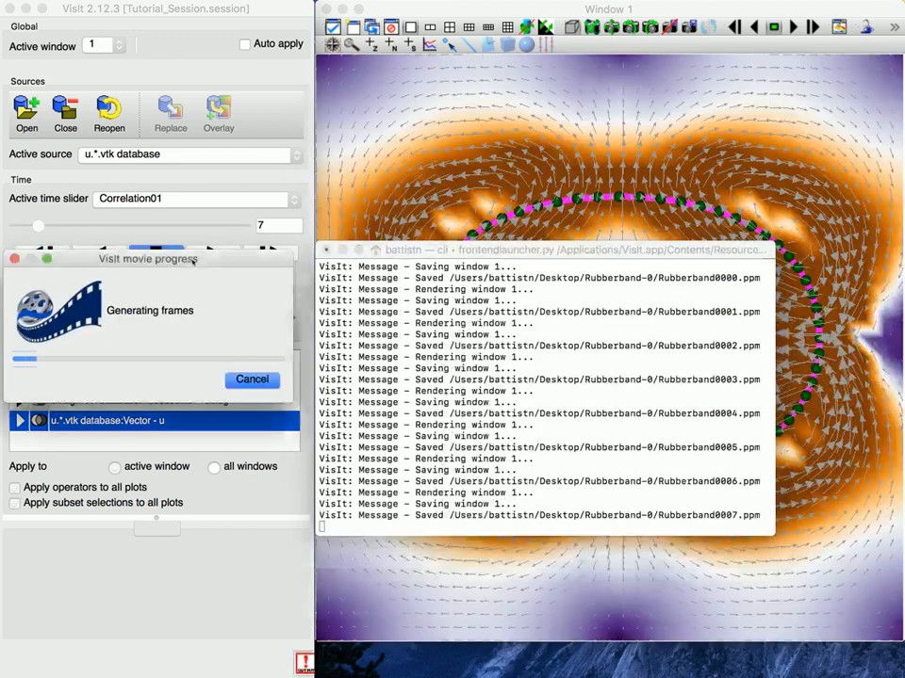
{"action": "left_click_drag", "start_coordinate": [206, 258], "coordinate": [226, 140]}
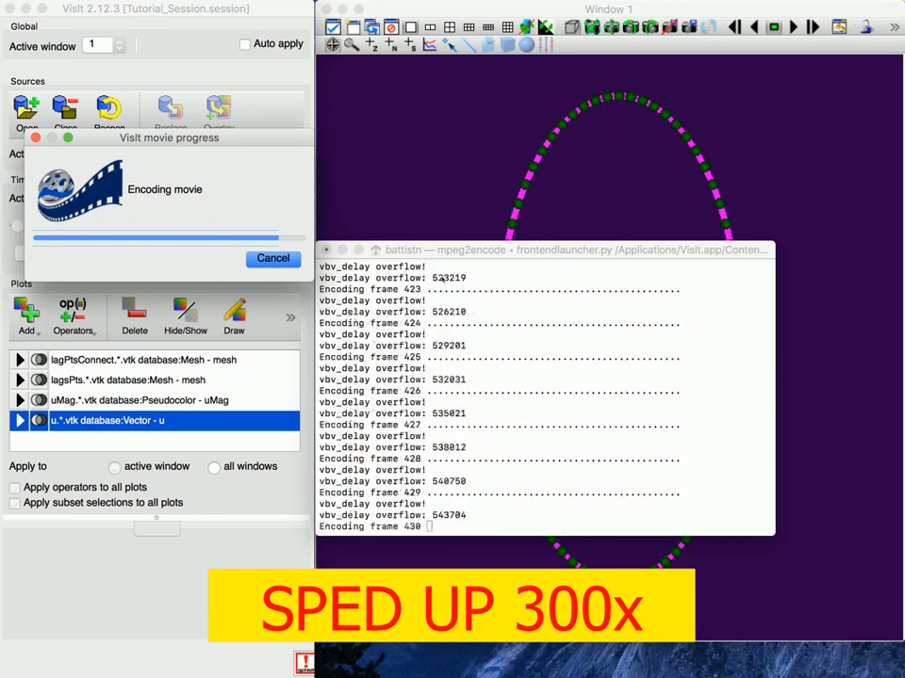
{"action": "left_click_drag", "start_coordinate": [356, 274], "coordinate": [434, 274]}
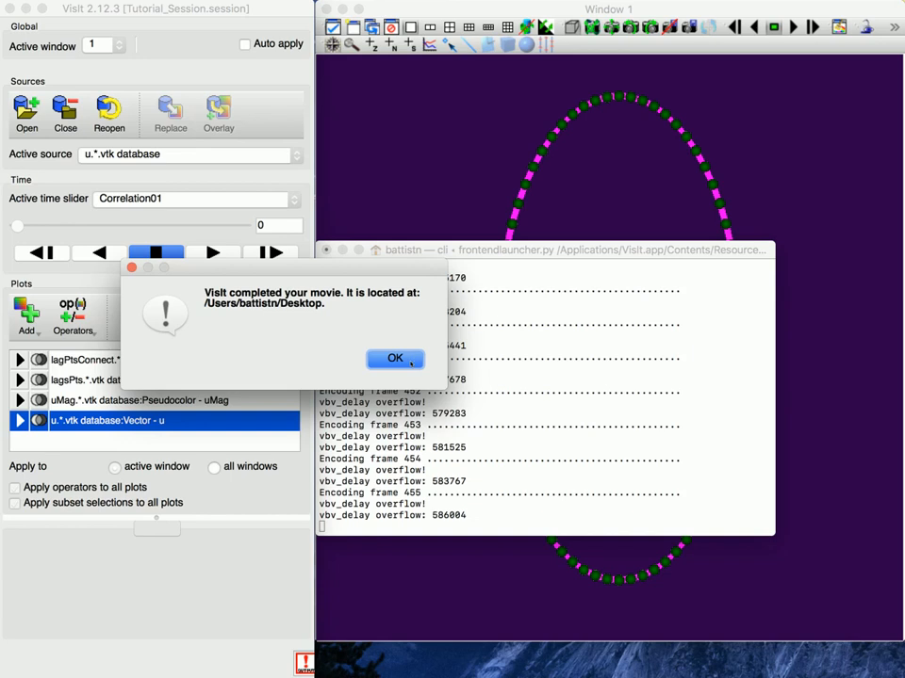
Dismiss the movie completion message and close the terminal window, terminating its running processes
{"action": "left_click", "coordinate": [411, 362]}
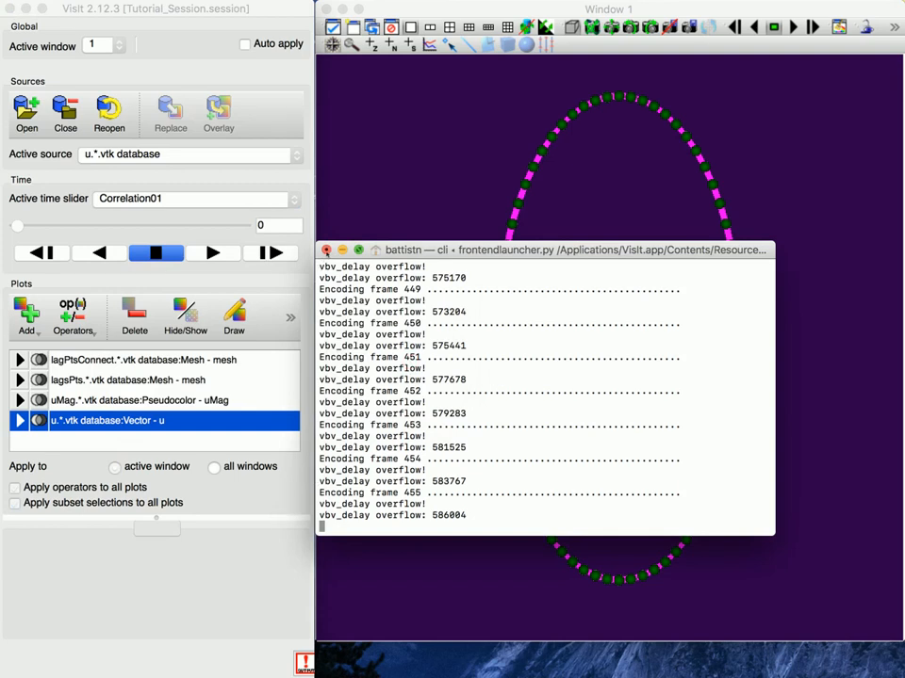
{"action": "left_click", "coordinate": [326, 249]}
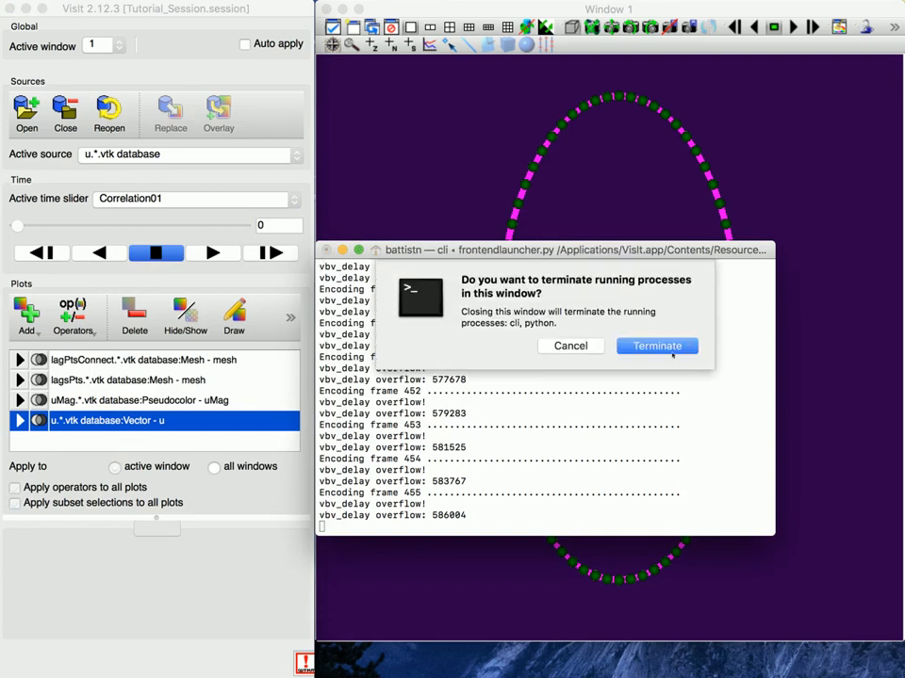
{"action": "left_click", "coordinate": [673, 348]}
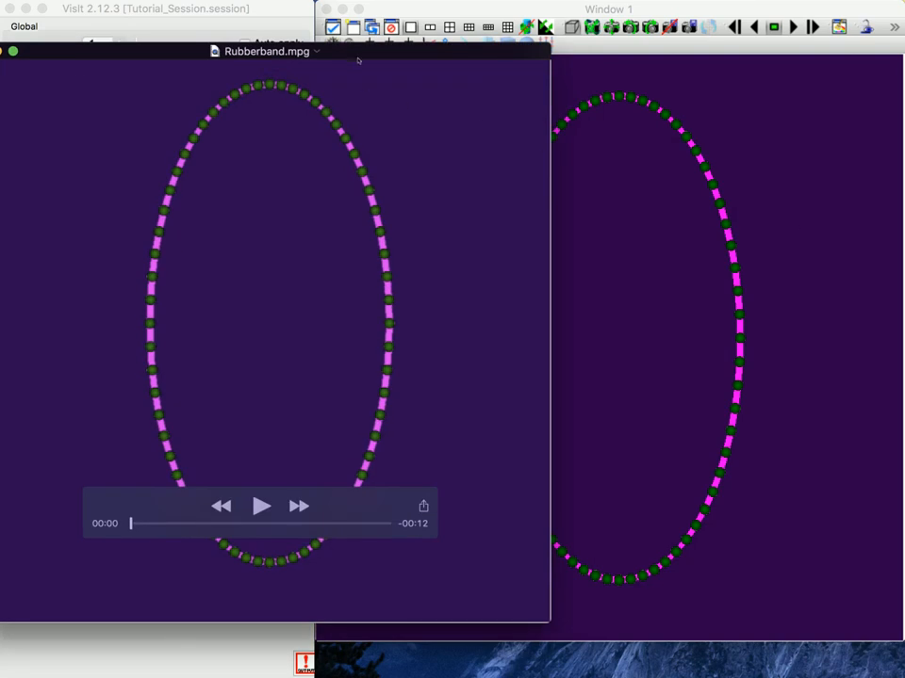
Switch to the video player, move the Rubberband.mpg window fully into view and play the movie
{"action": "left_click_drag", "start_coordinate": [359, 61], "coordinate": [546, 74]}
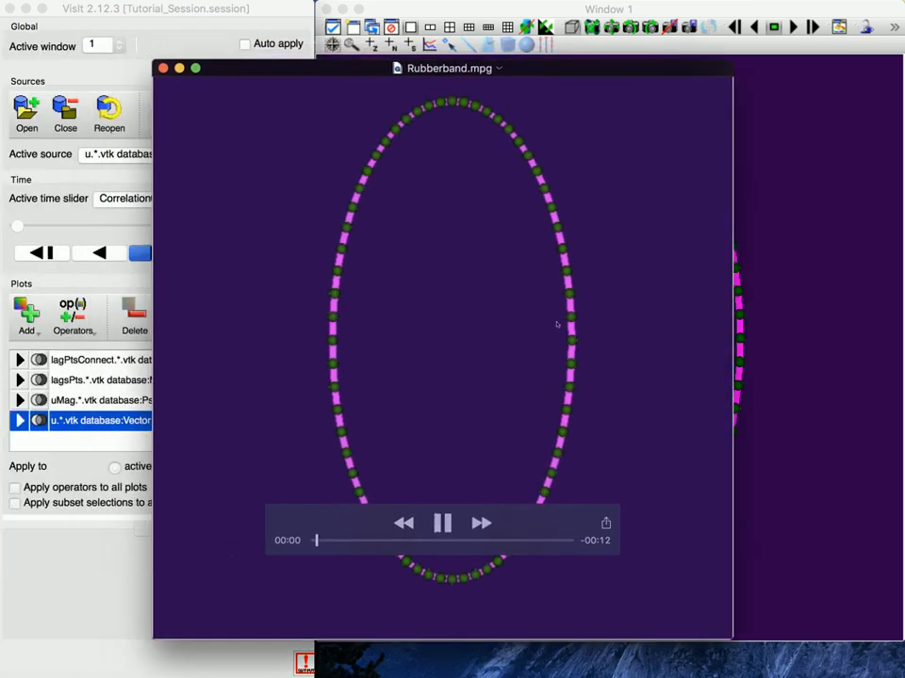